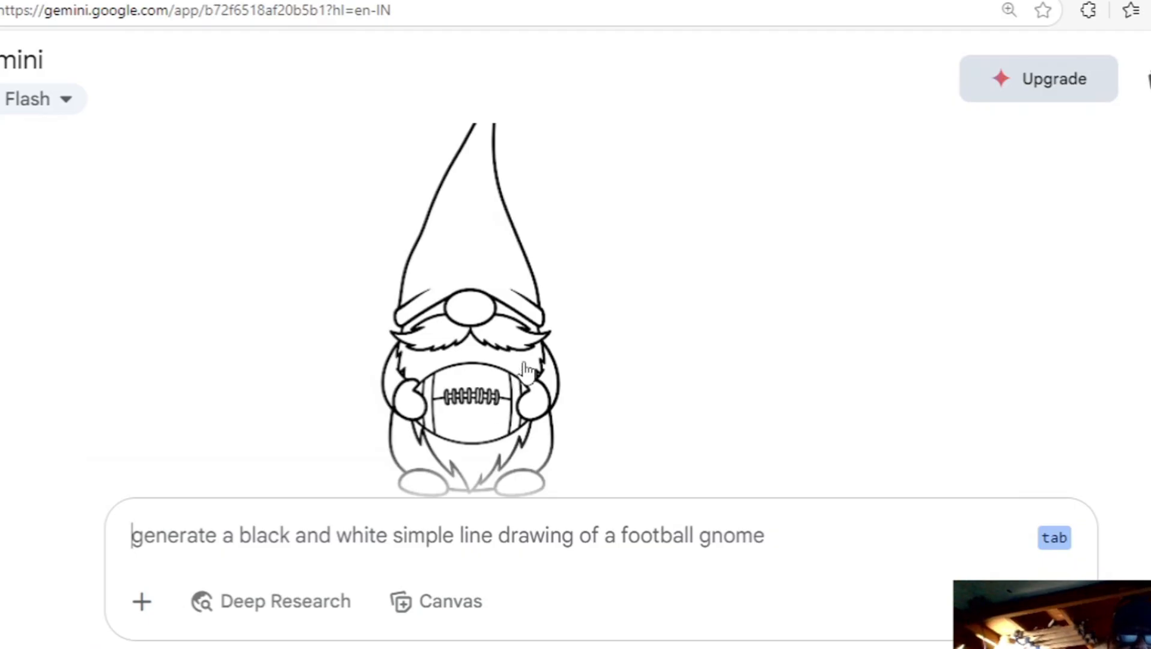
Enlarge the generated football gnome line drawing and copy the image
right_click(490, 317)
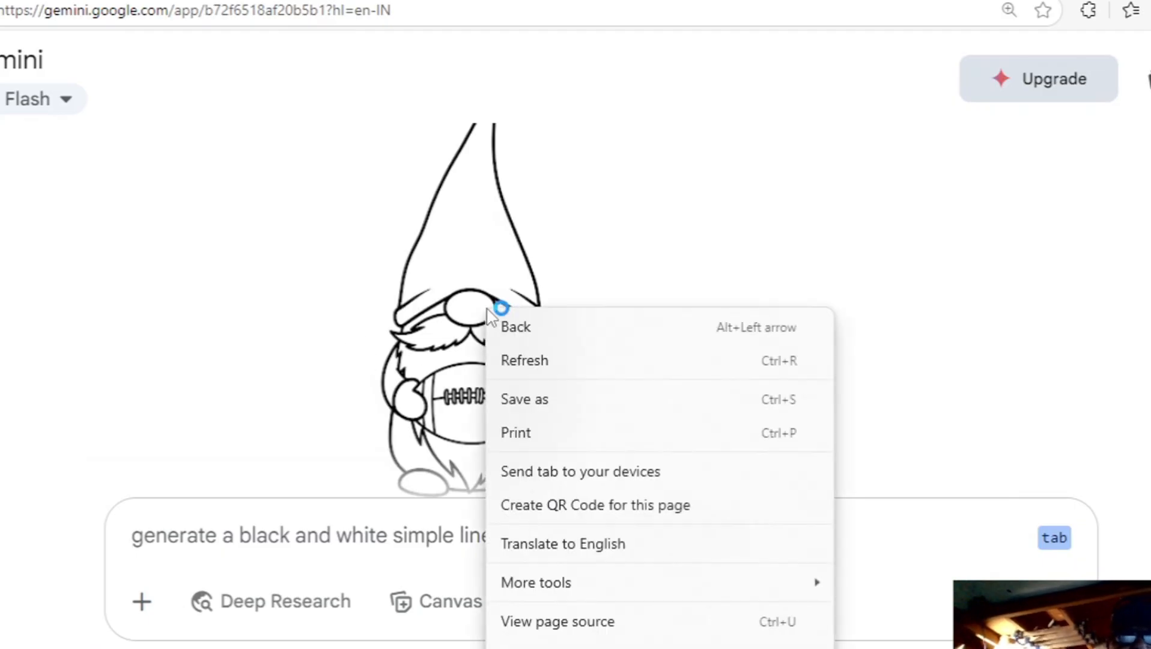
left_click(437, 292)
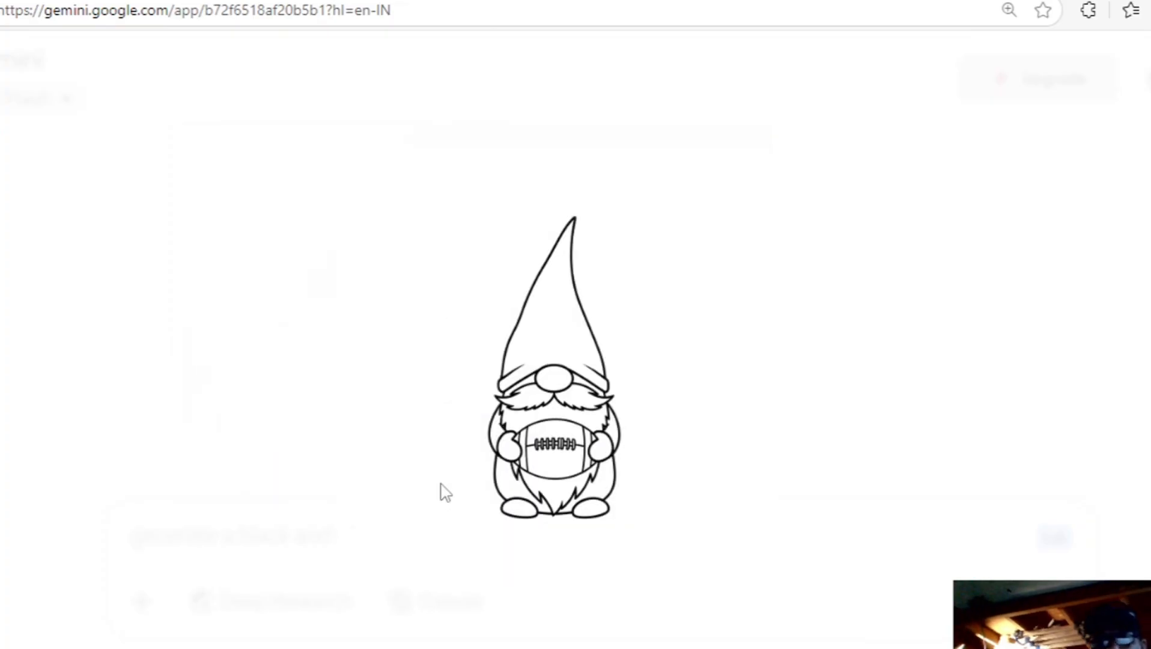
right_click(560, 435)
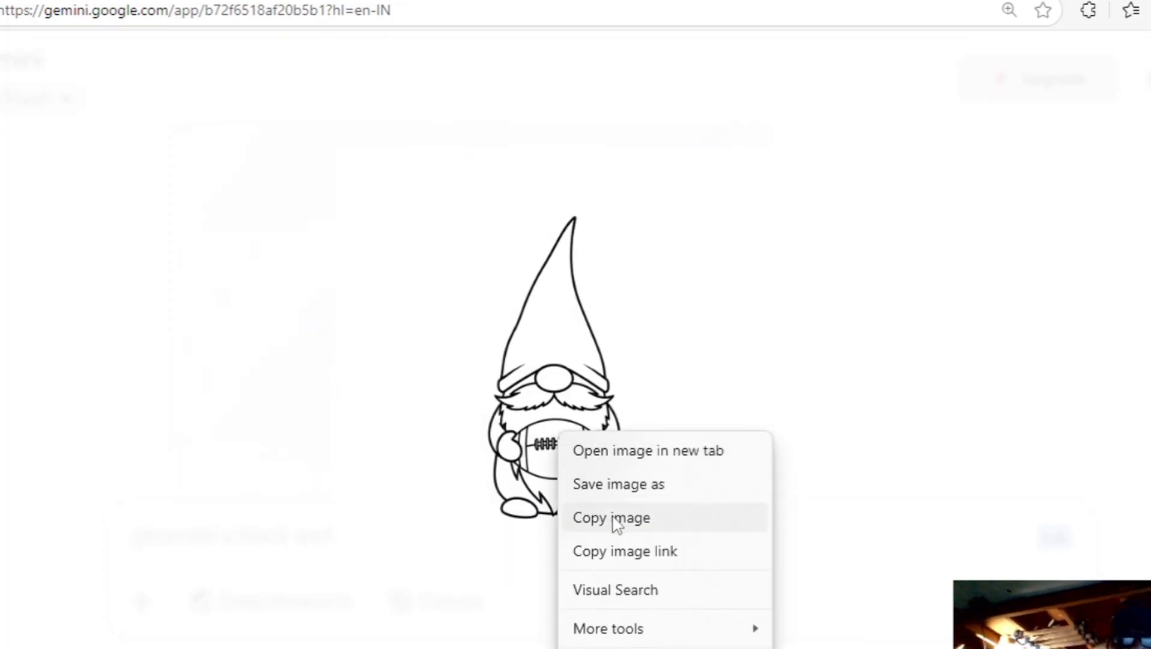
left_click(616, 522)
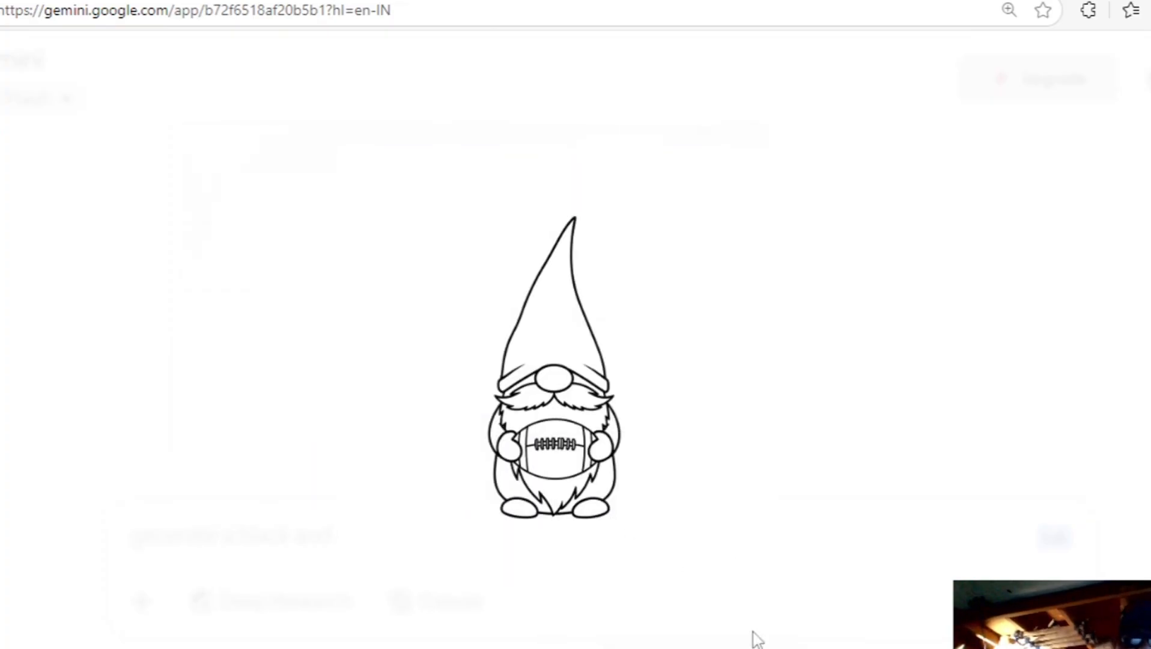
Switch to LightBurn, paste the copied football gnome image, and move it clear of the existing gnome design
left_click(742, 648)
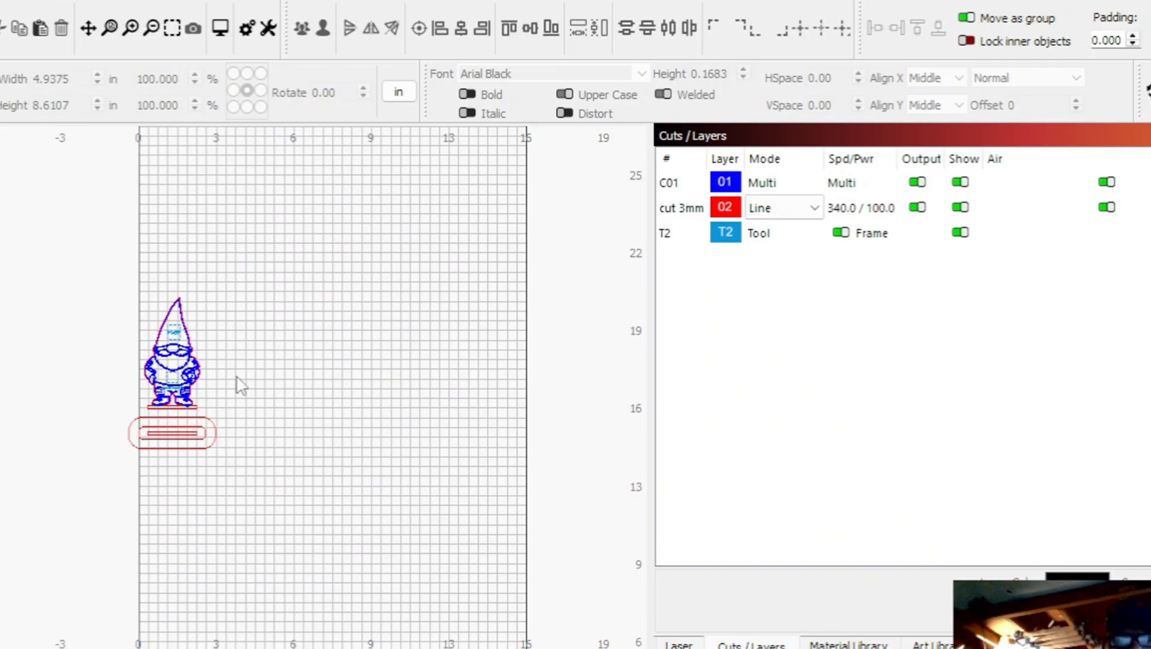
right_click(316, 355)
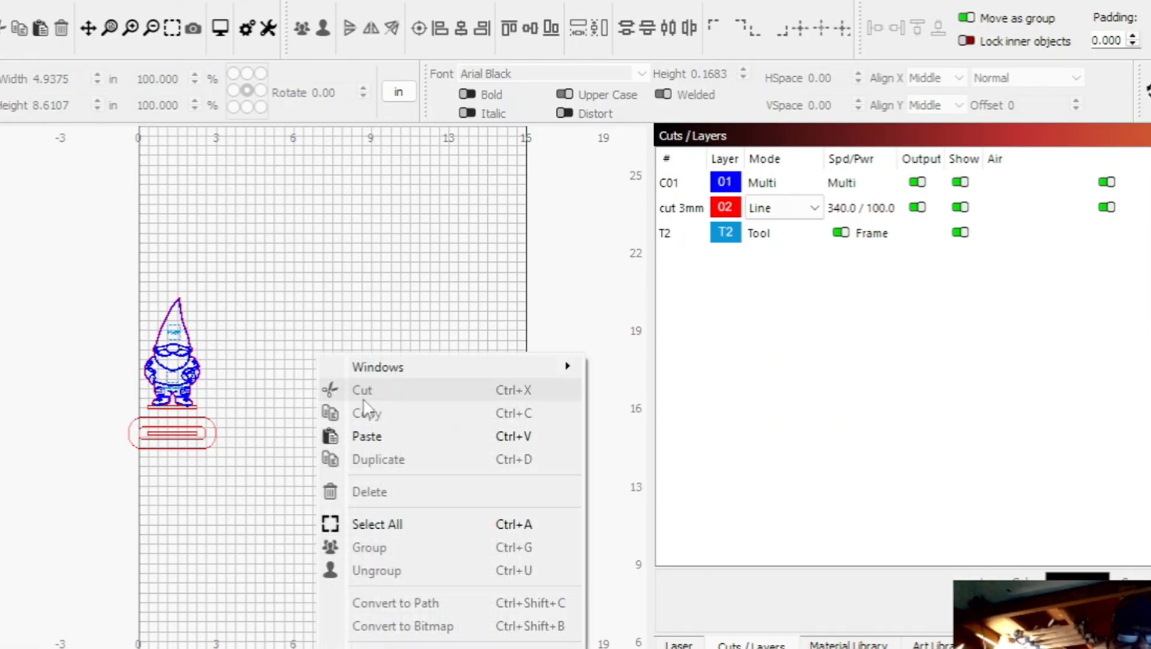
left_click(371, 446)
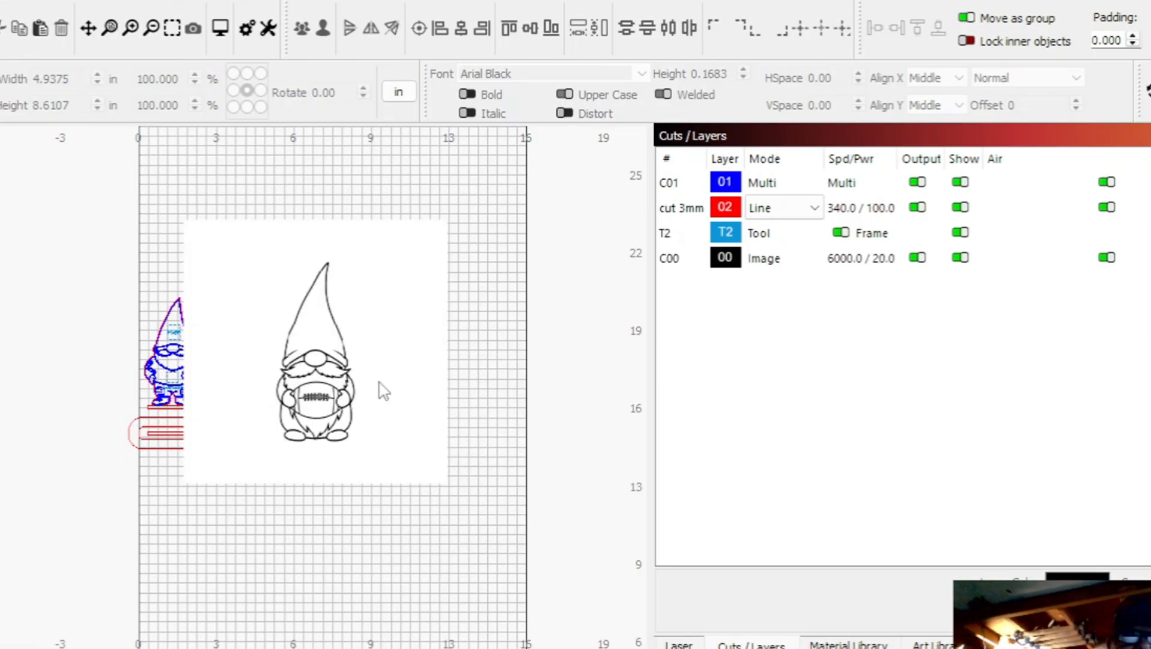
left_click(414, 386)
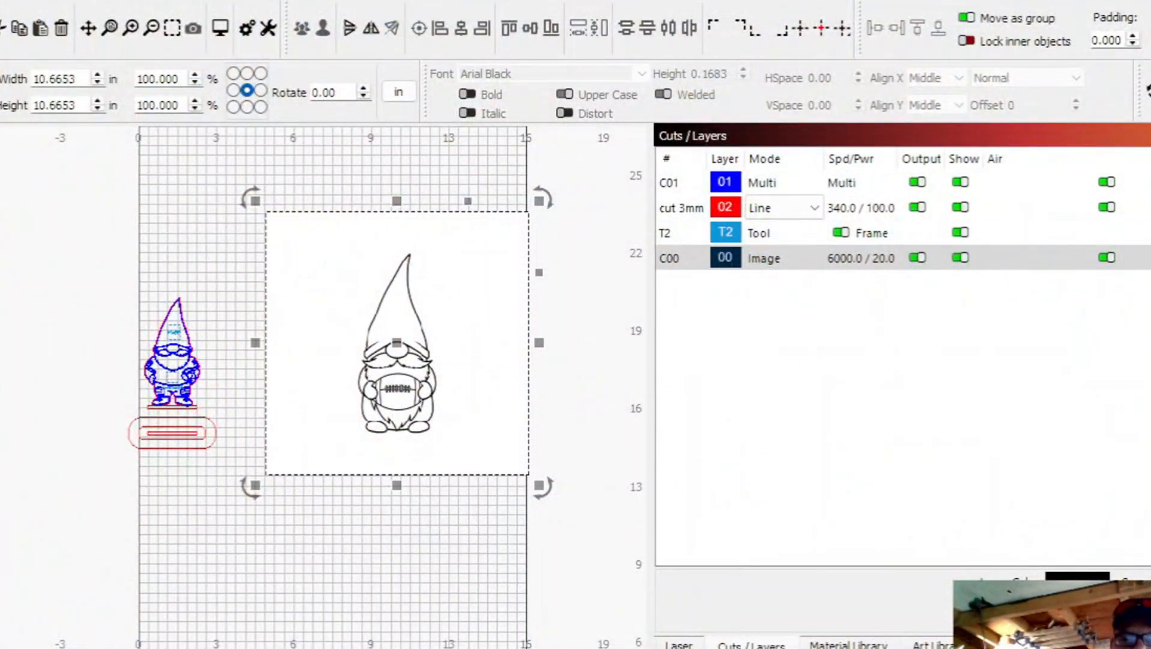
Trace the pasted gnome image into vector outlines with cutoff 0 and threshold 128, removing the source image
right_click(398, 342)
left_click_drag(366, 467, 363, 469)
left_click(368, 542)
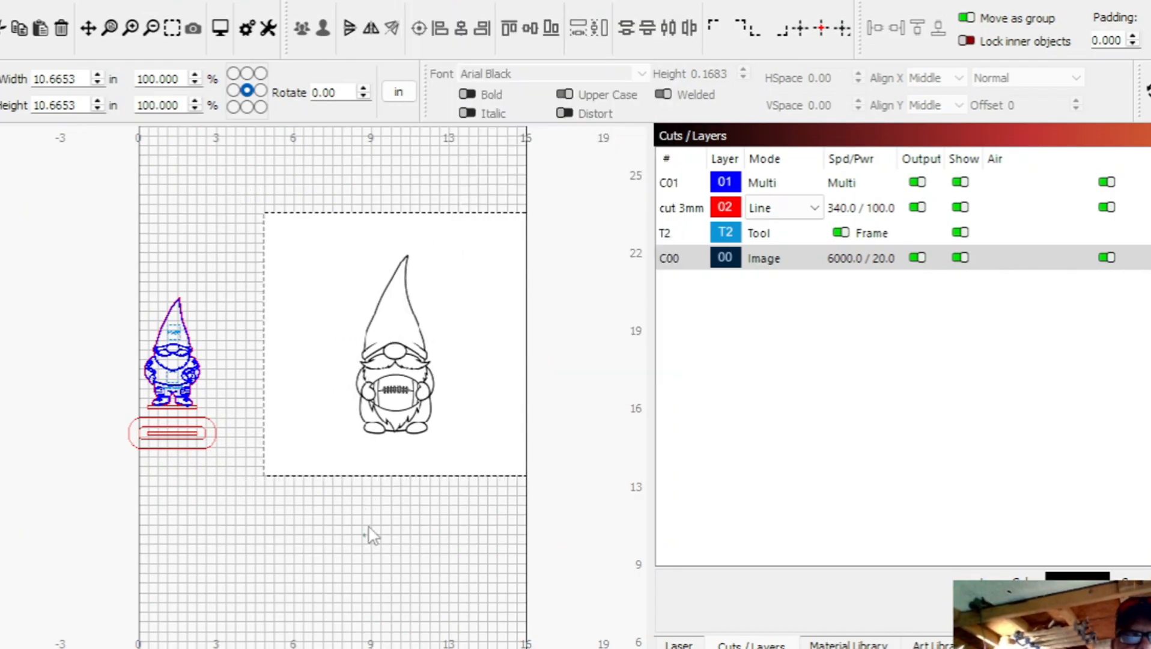
left_click(401, 364)
right_click(402, 364)
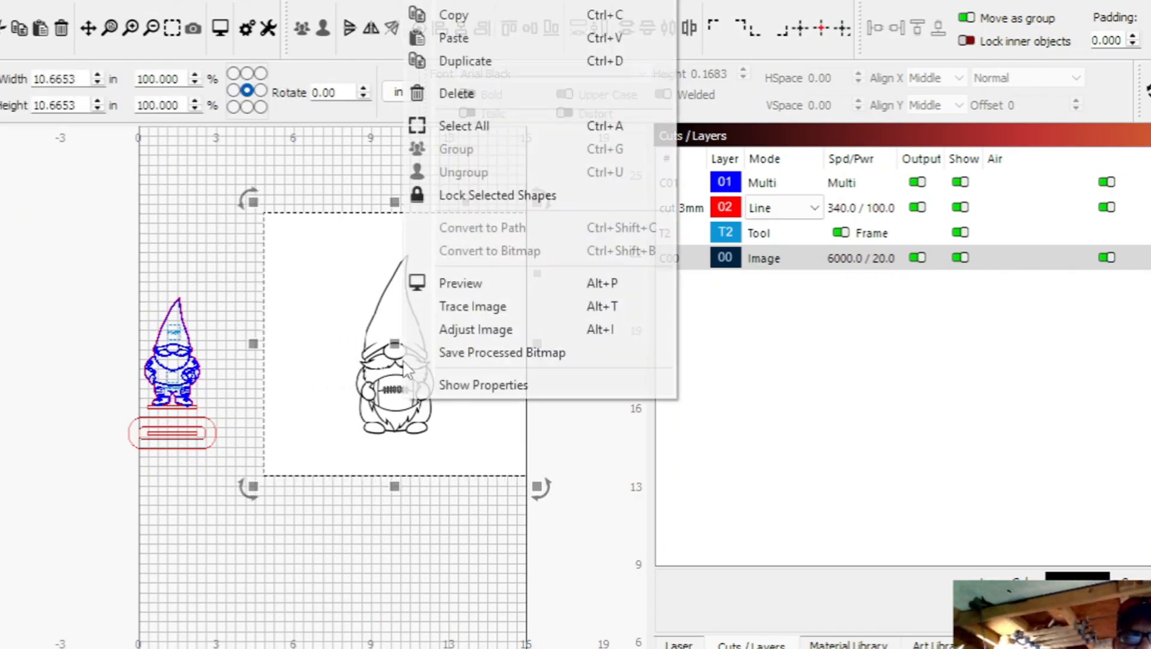
left_click(472, 305)
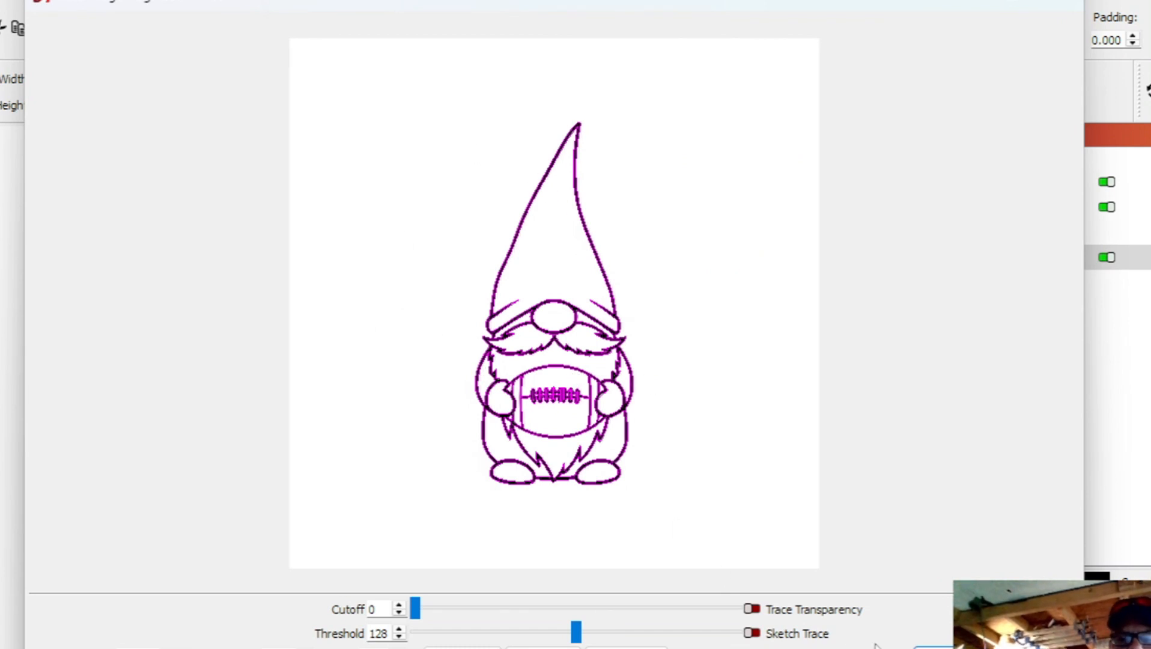
left_click(949, 648)
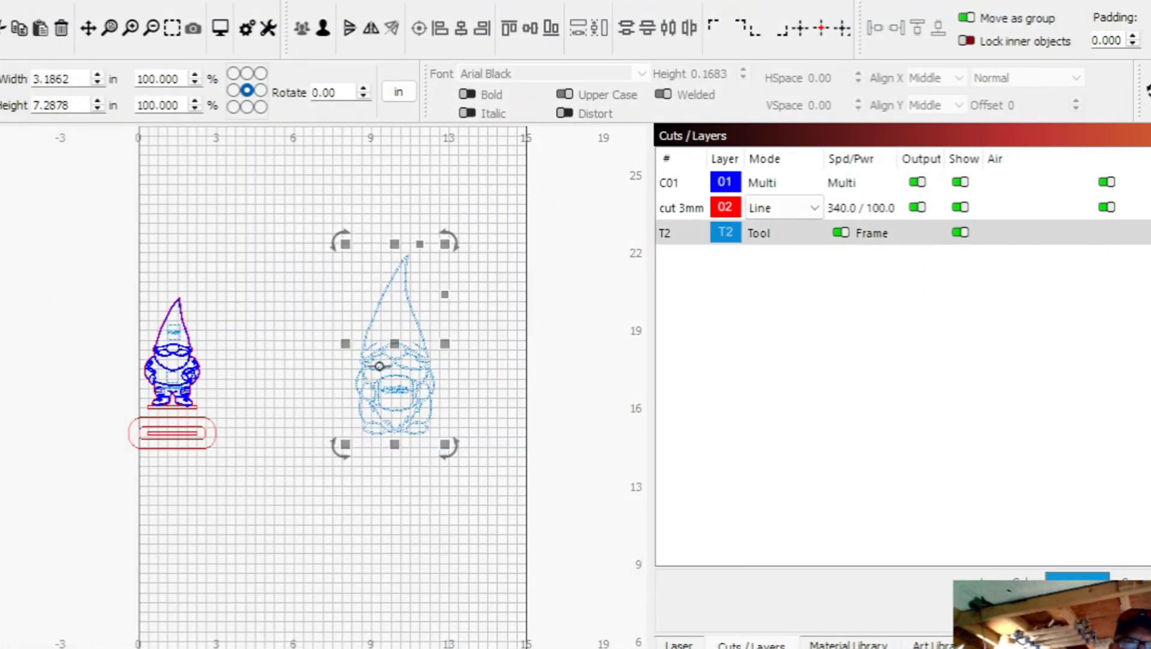
Assign the traced gnome to the black 00 layer with the deep engrave Fill settings
scroll(374, 368, "up", 4)
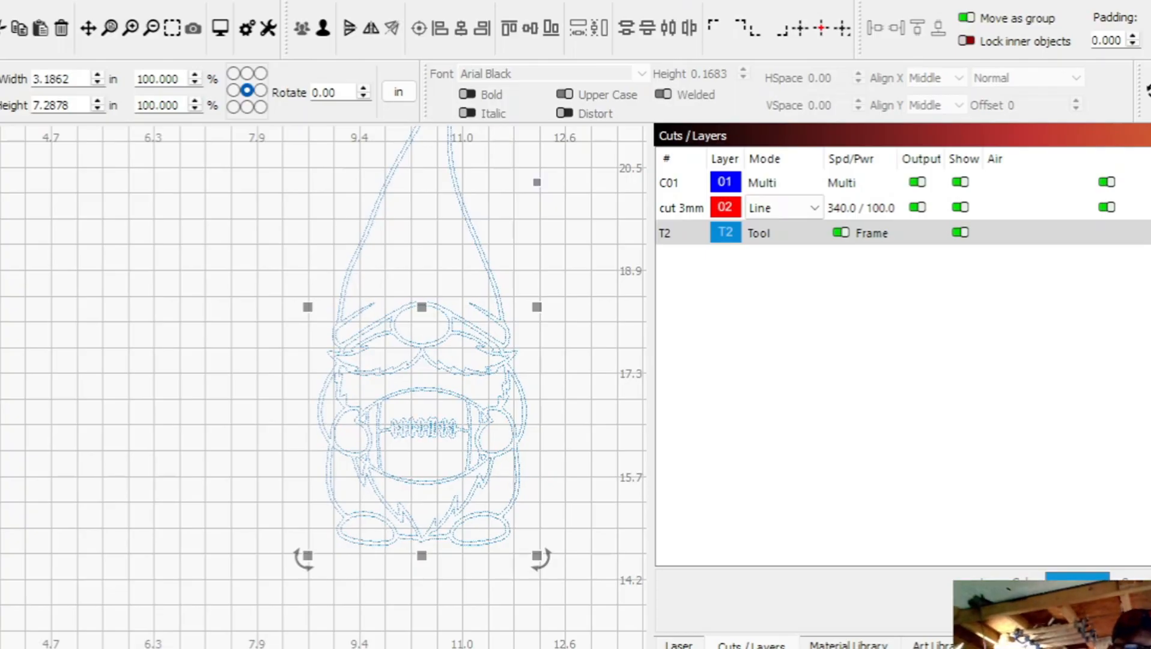
left_click(45, 647)
scroll(219, 521, "down", 3)
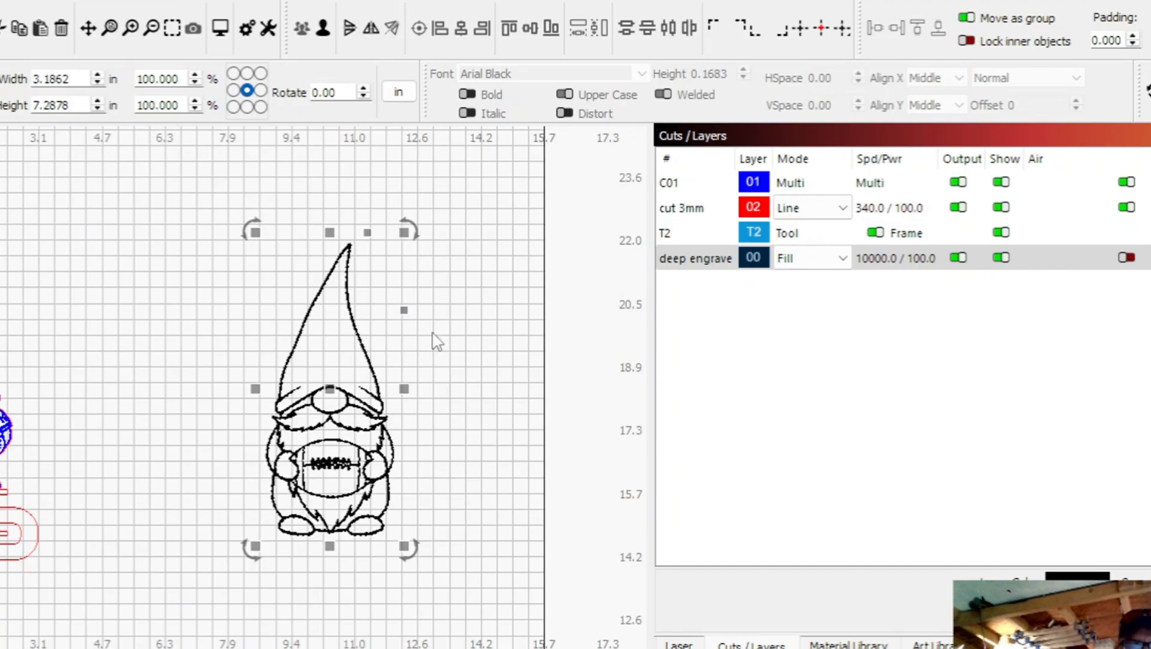
Switch the view style to Wireframe / Smooth so the traced gnome's fills are shown as outlines
left_click(277, 360)
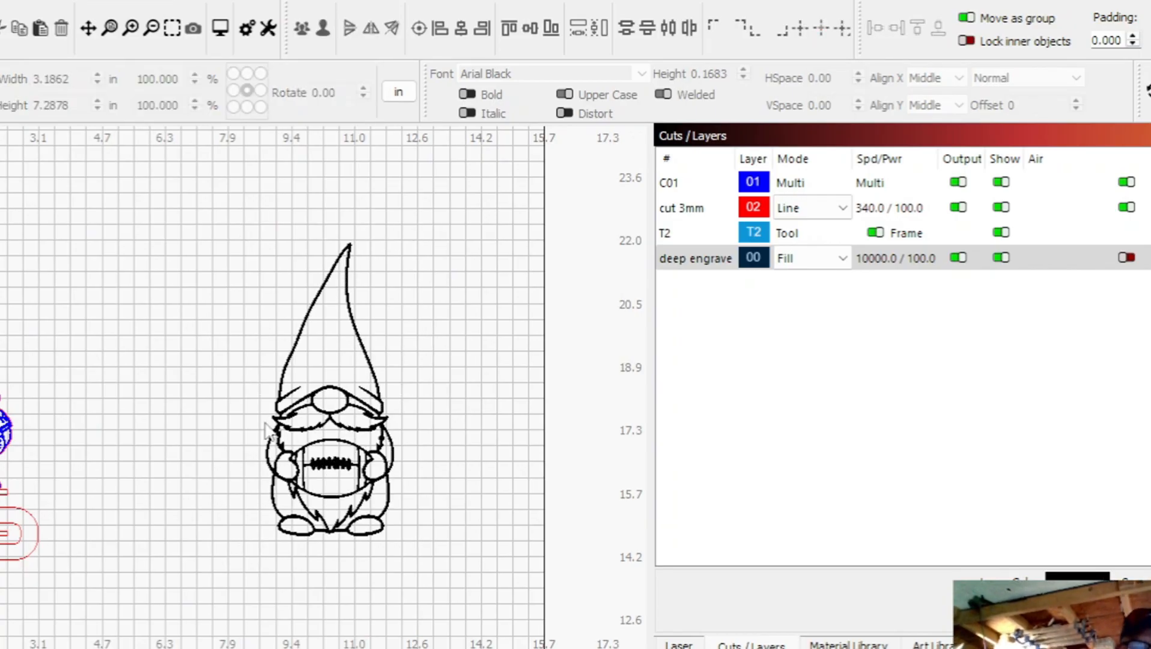
scroll(267, 425, "up", 5)
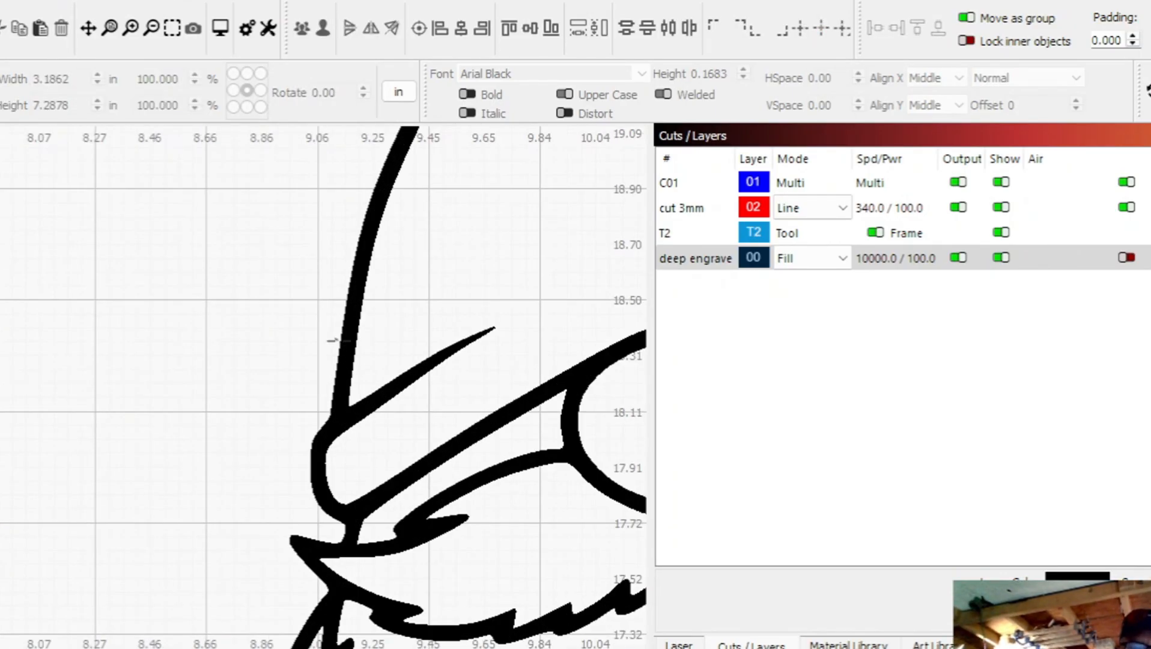
left_click(332, 340)
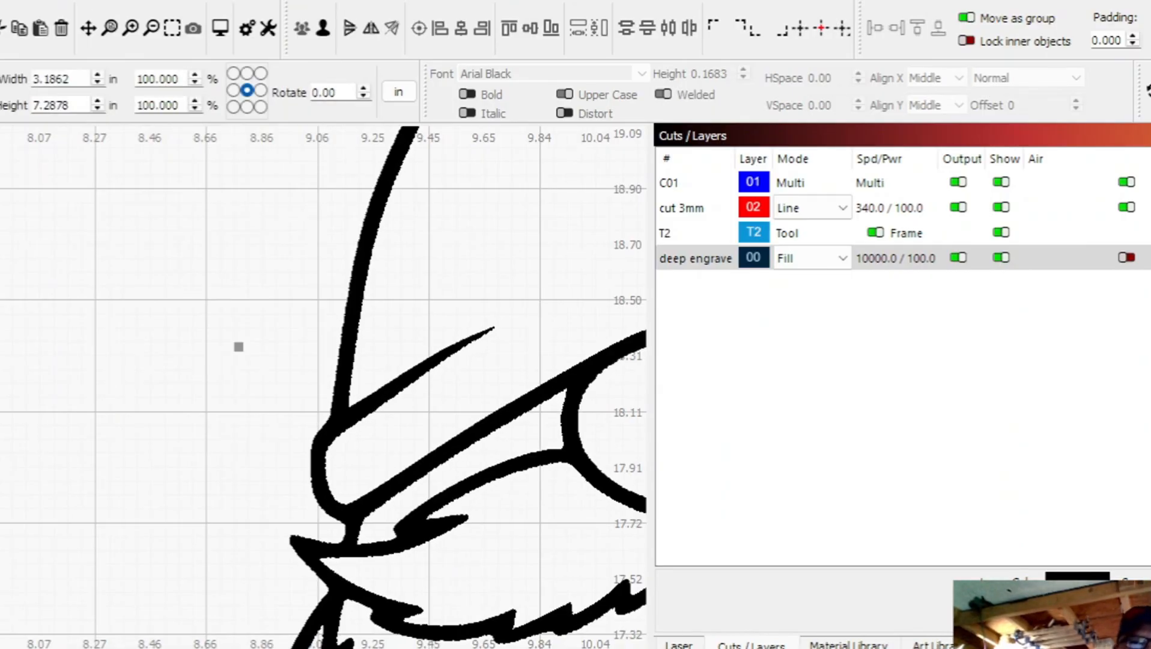
left_click(179, 1)
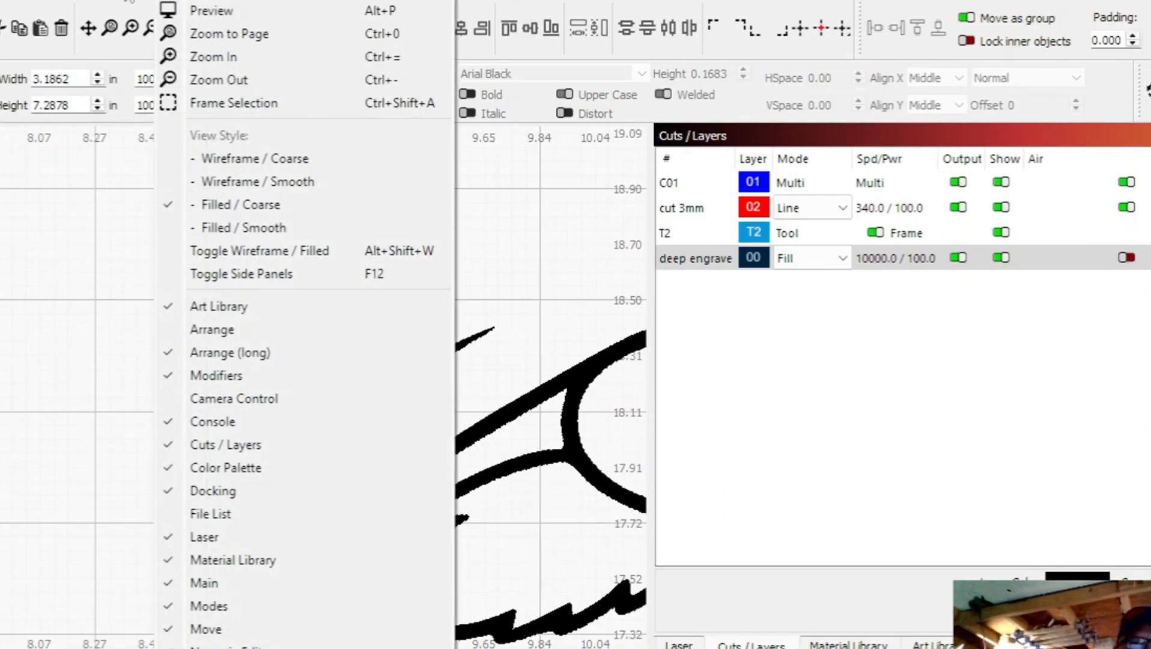
left_click(244, 185)
scroll(311, 281, "down", 2)
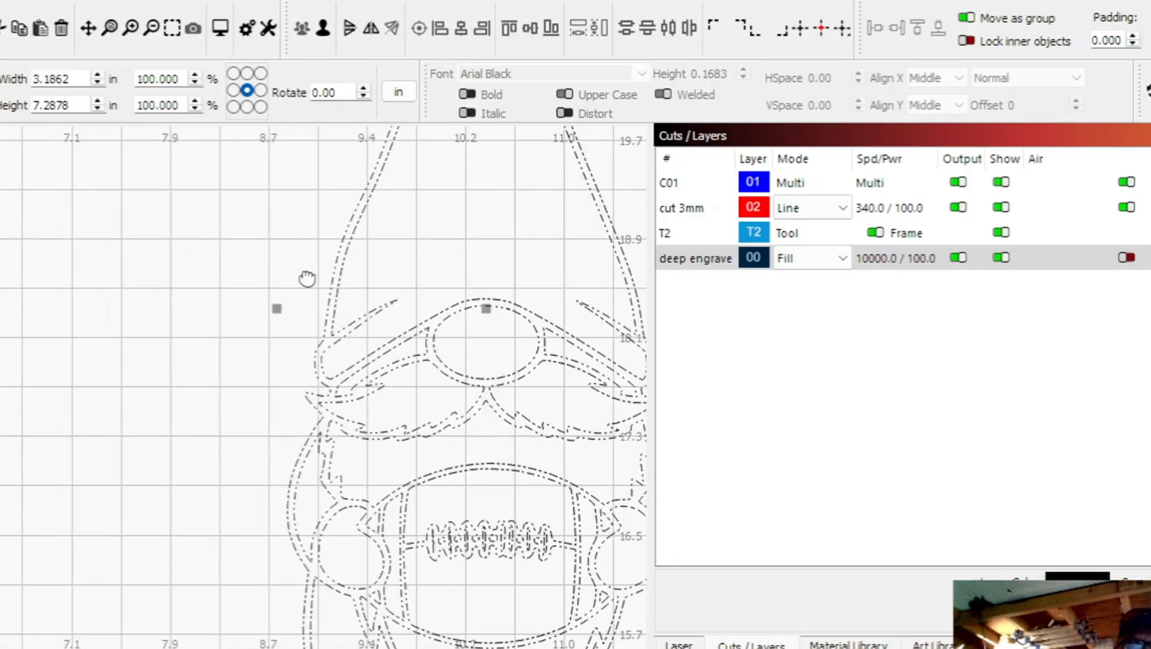
left_click_drag(311, 280, 247, 252)
left_click(226, 253)
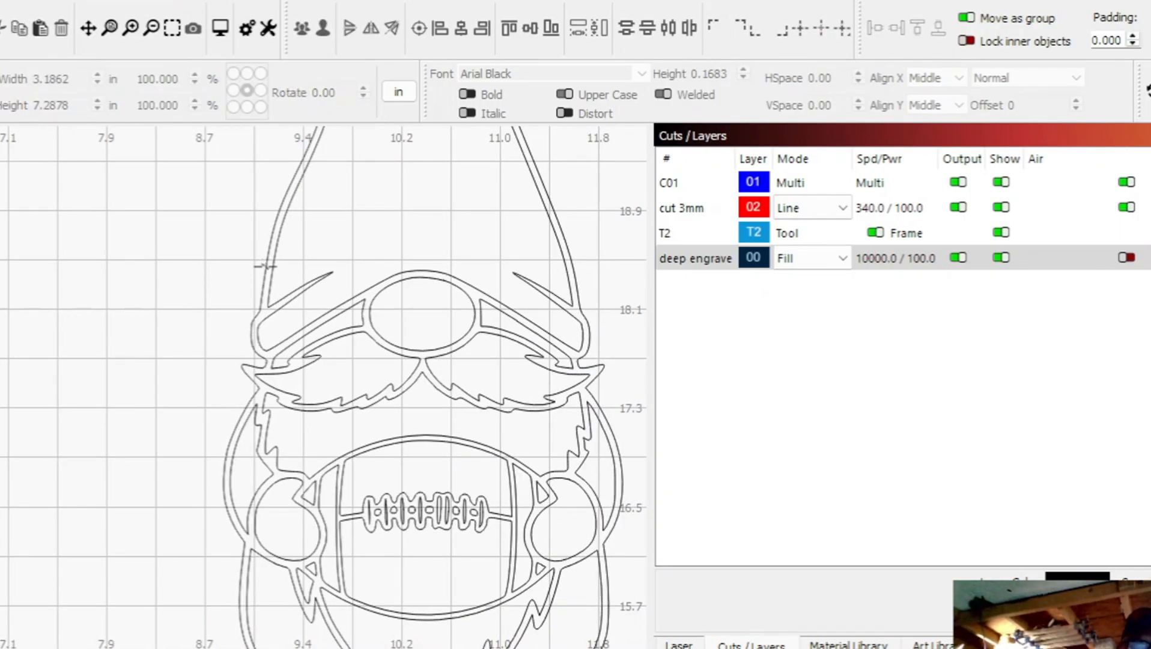
Ungroup the traced football gnome into separate shapes and clear the selection
left_click(264, 266)
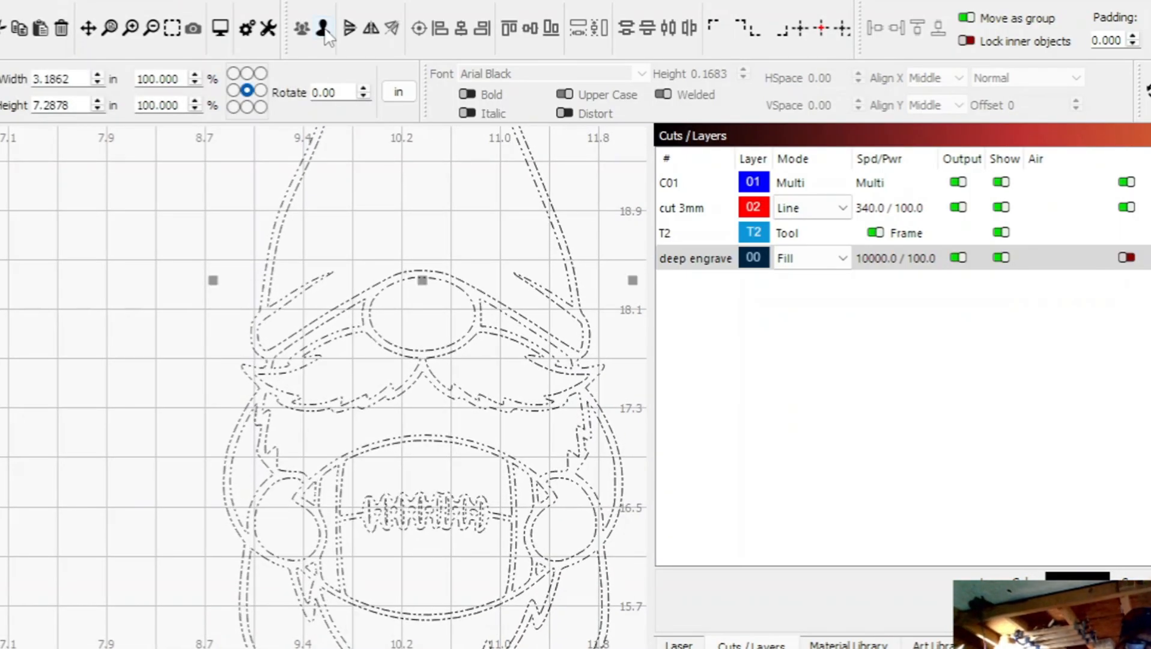
left_click(324, 30)
left_click(279, 255)
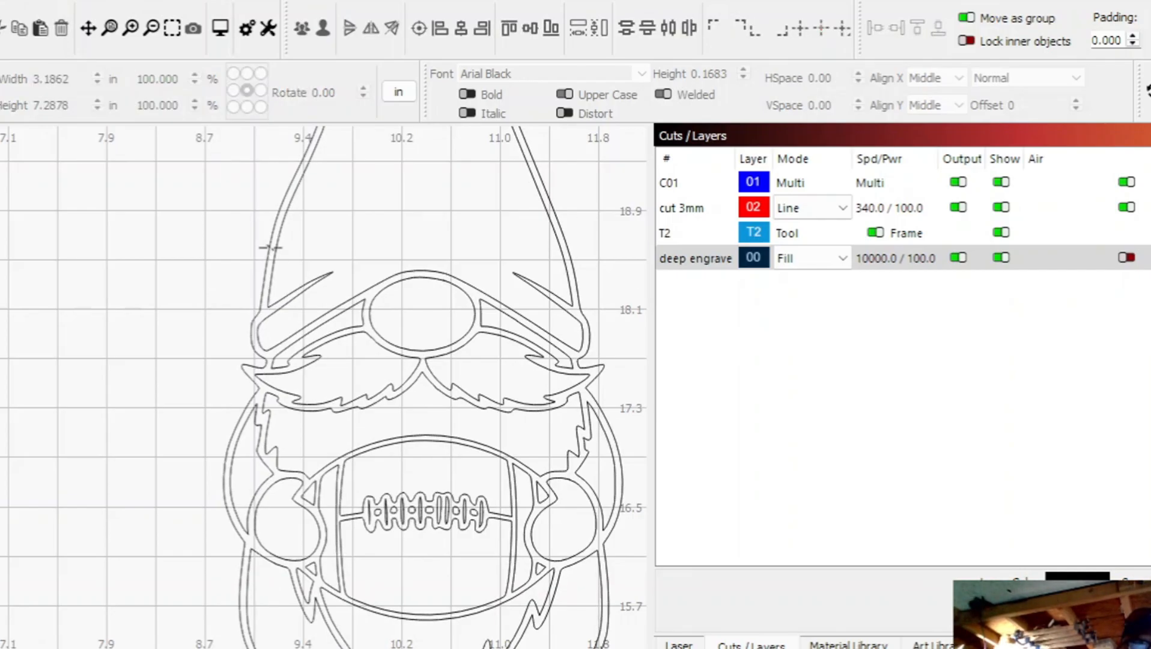
Switch units to millimetres and offset the gnome's outer outline outward by 0.20 mm with round corners, keeping the original and selecting the result
left_click(270, 247)
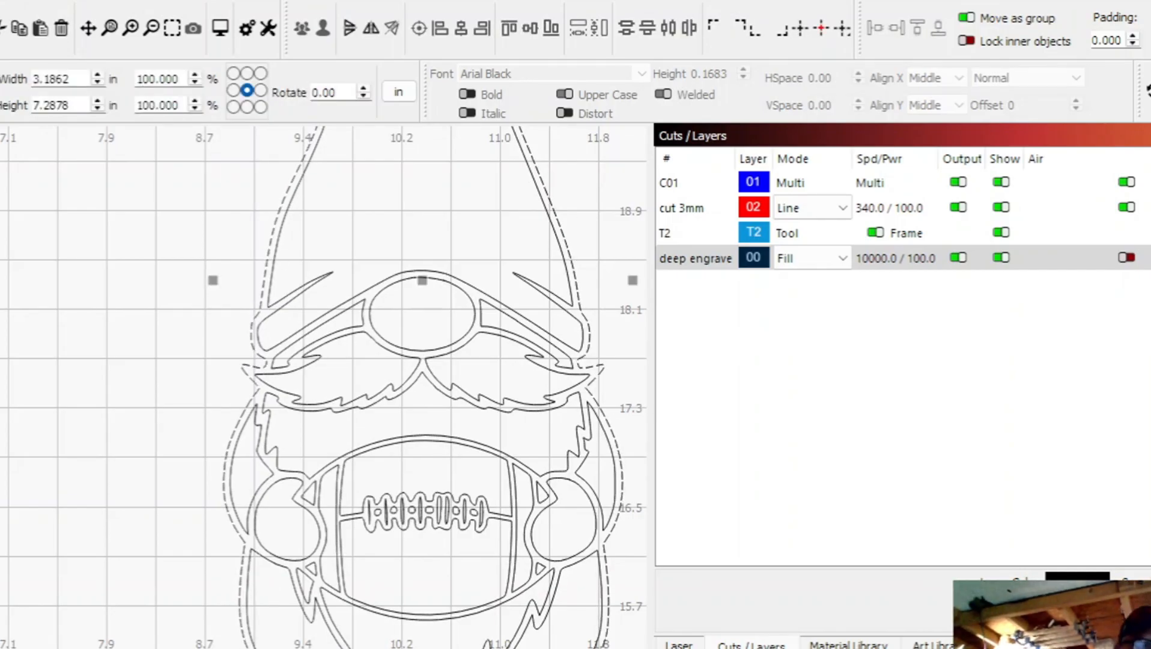
key("alt+o")
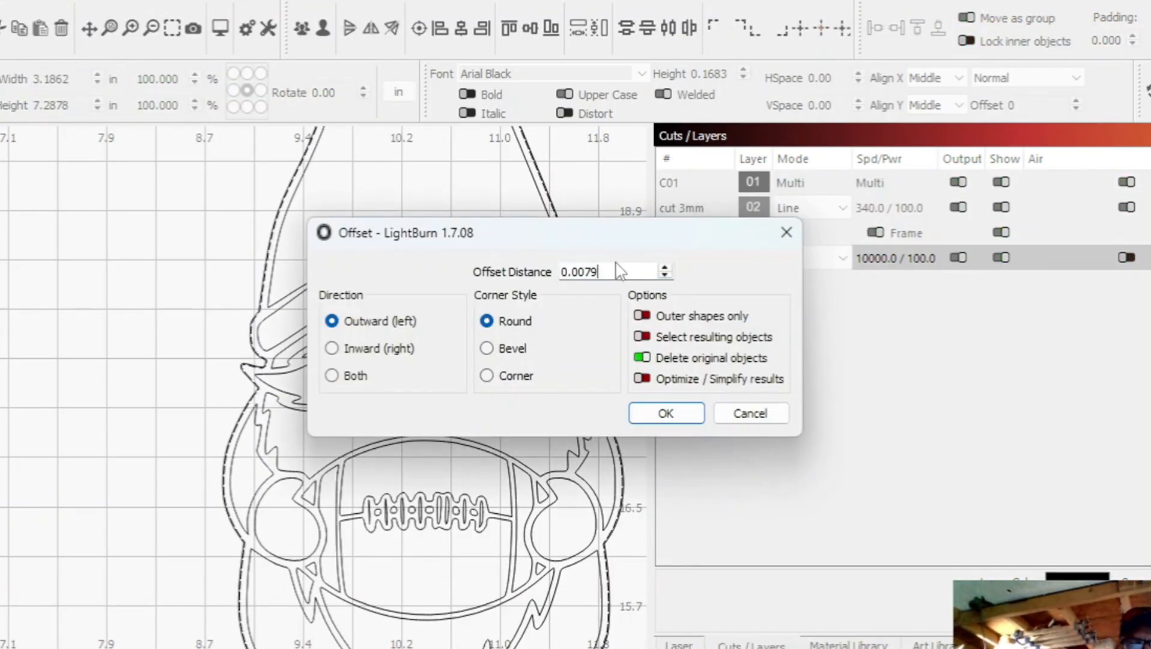
left_click(787, 233)
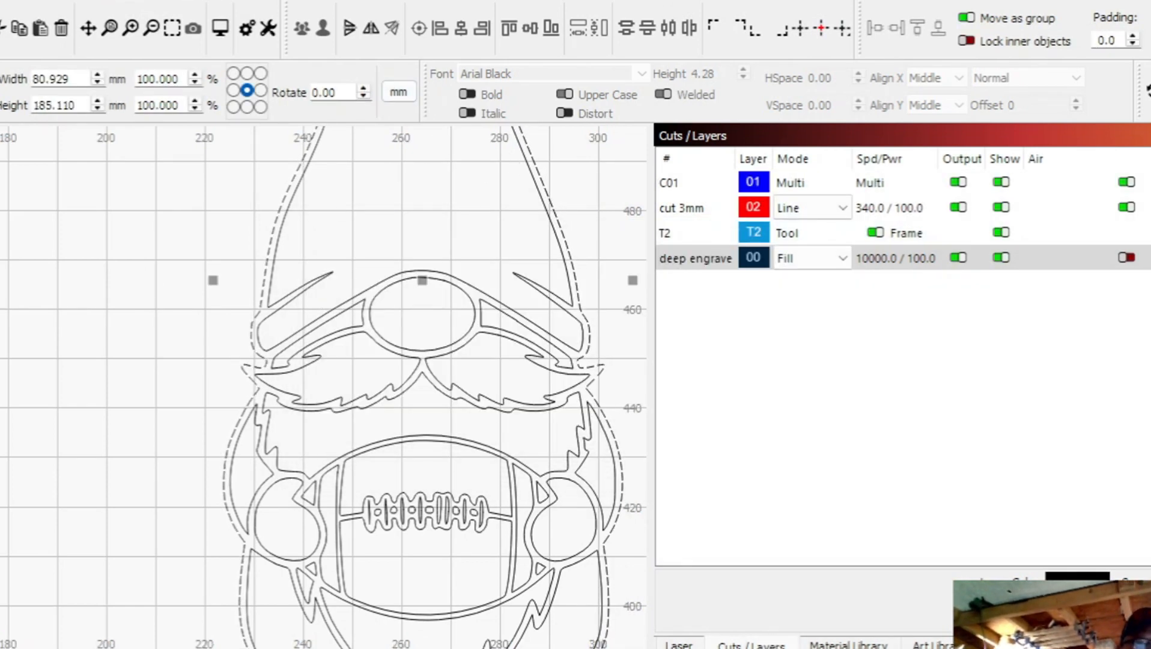
key("alt+o")
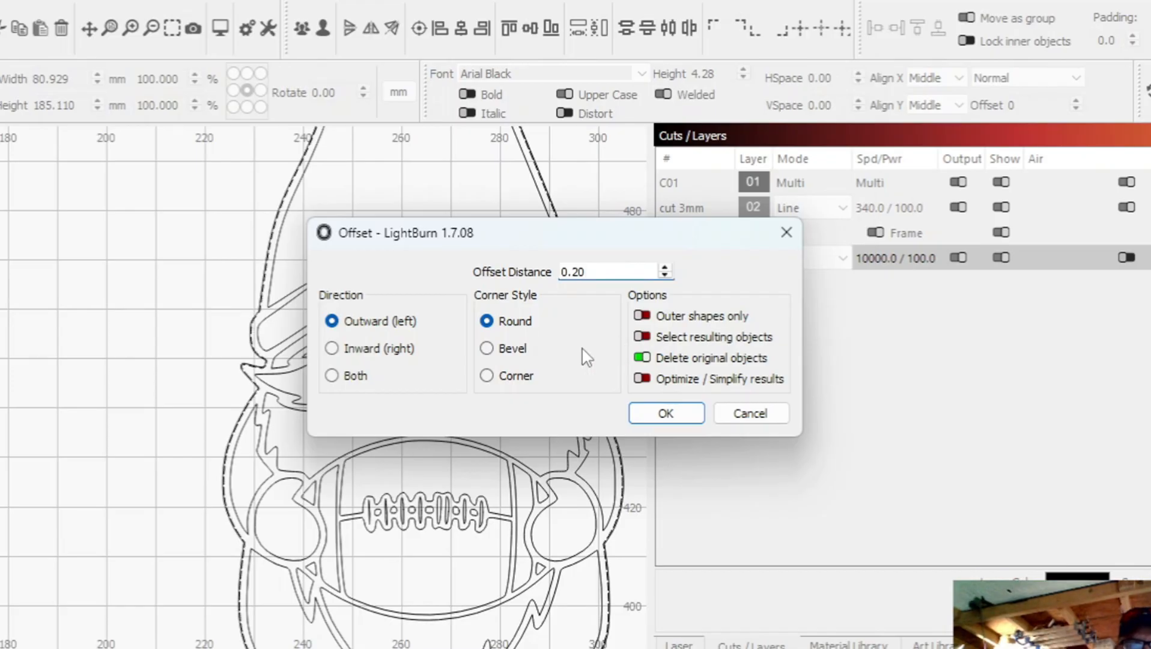
left_click(643, 358)
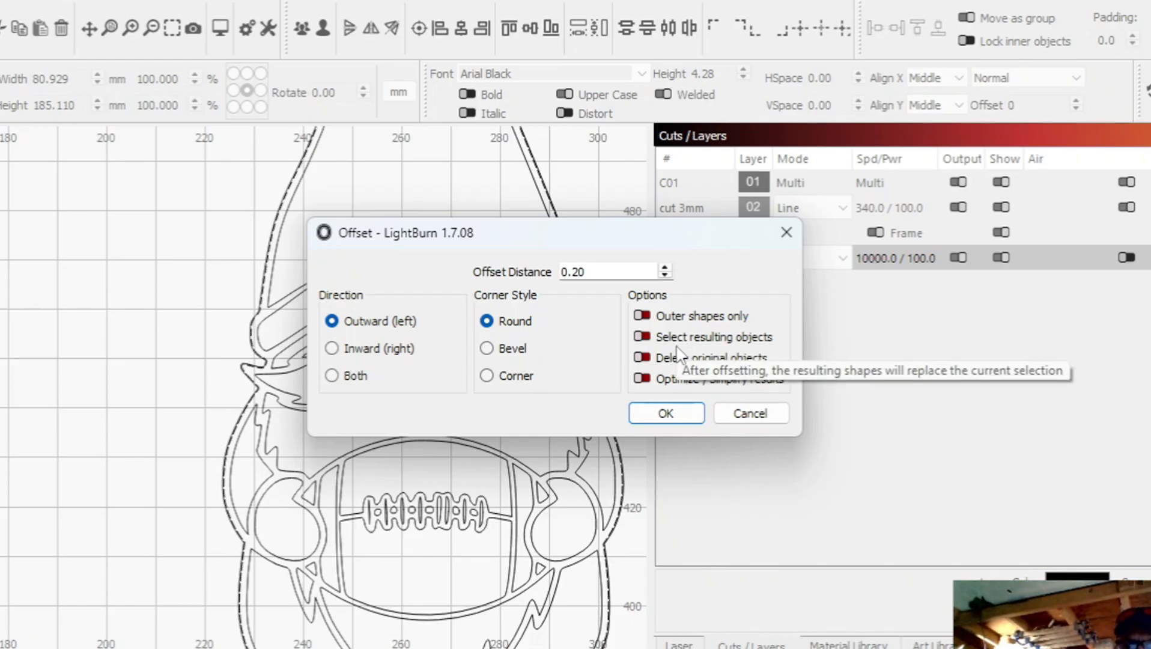
left_click(642, 337)
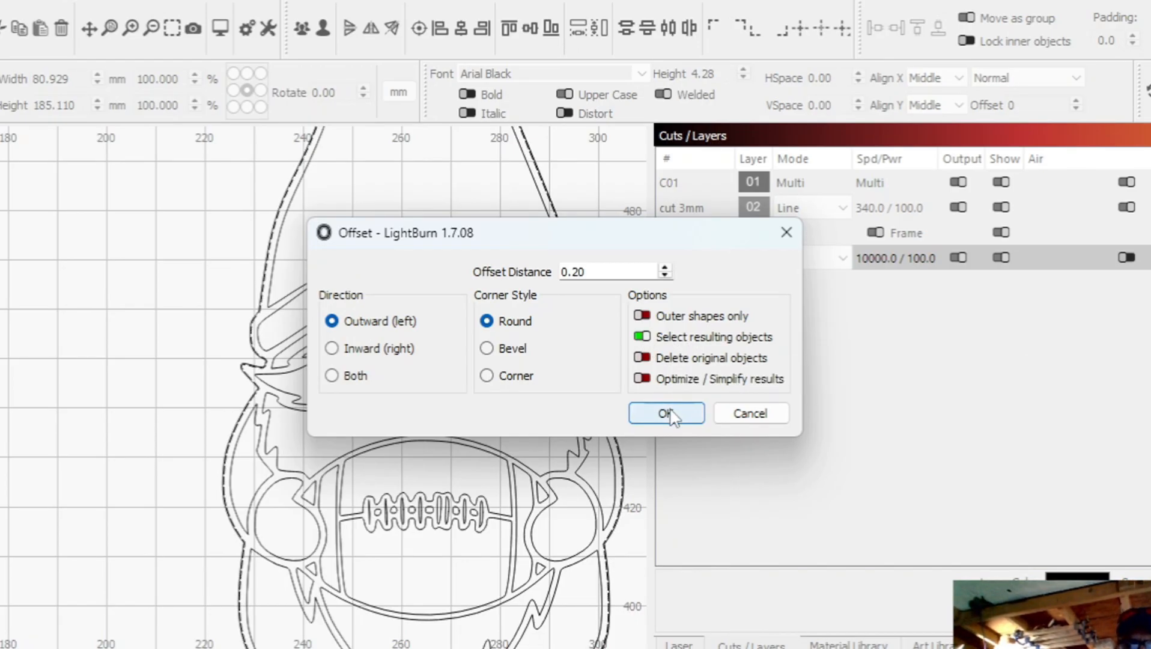
left_click(669, 412)
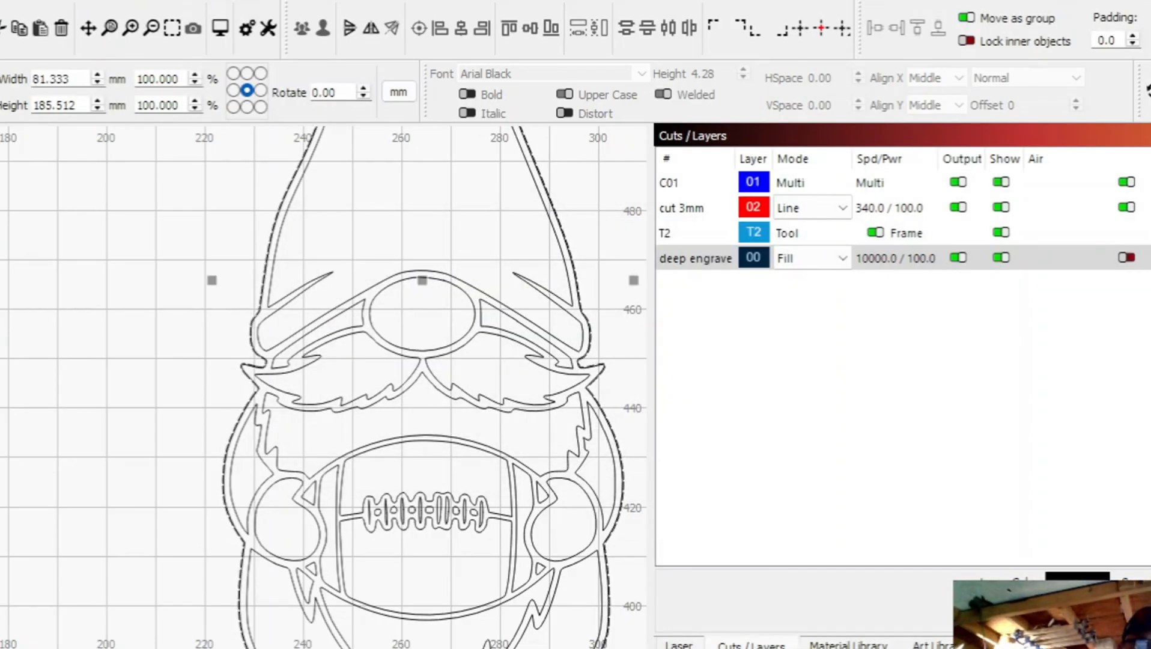
Assign the offset outline to the red cut 3mm layer and select all the gnome's engrave shapes without that outline
scroll(41, 485, "down", 5)
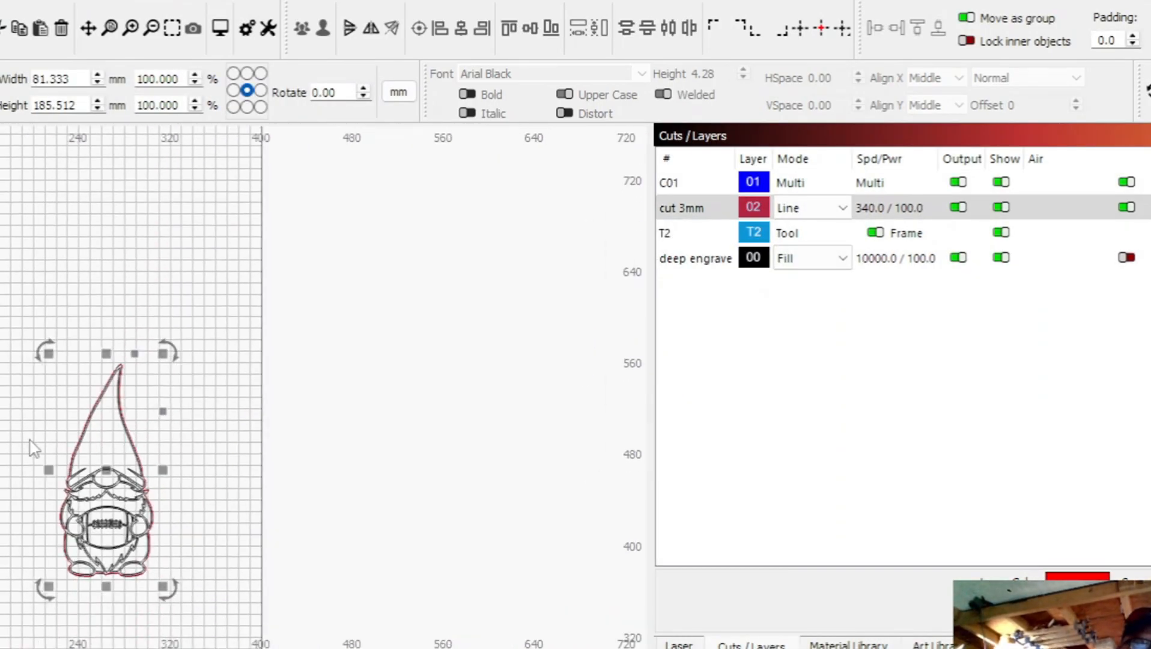
left_click_drag(1, 327, 243, 637)
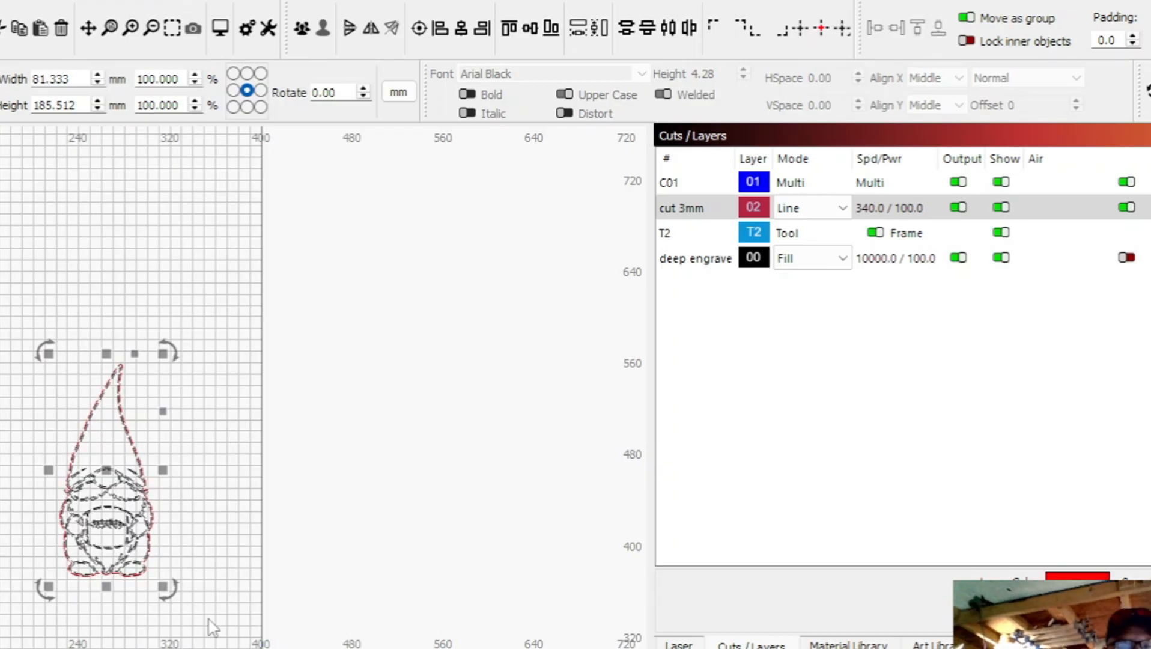
scroll(81, 431, "up", 10)
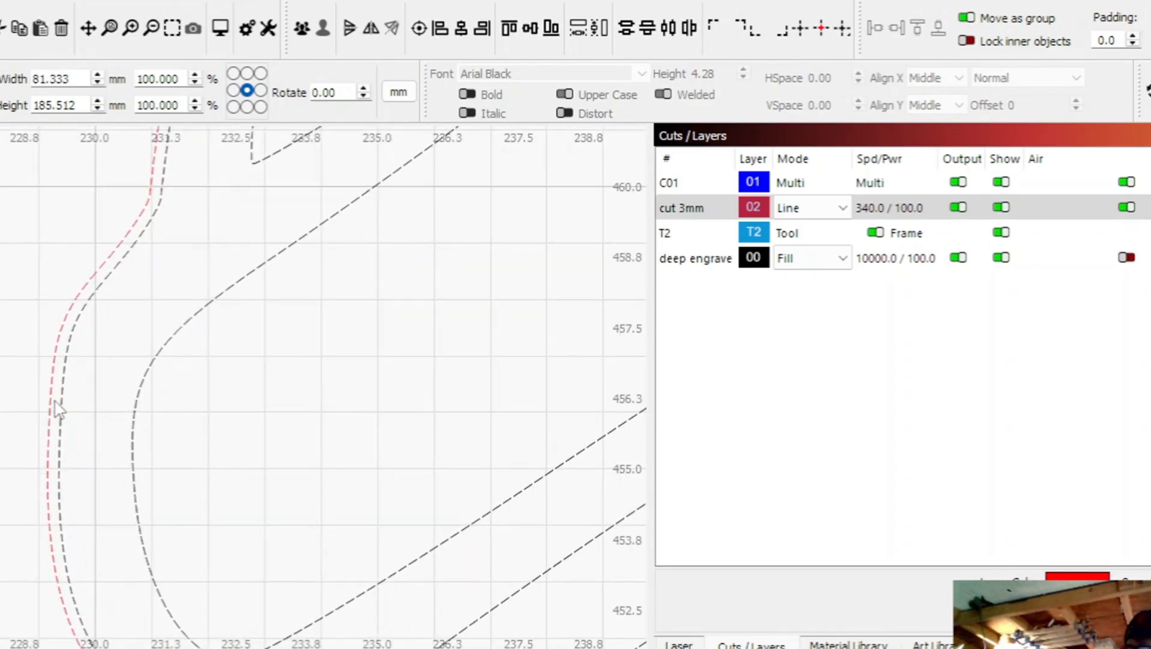
left_click(50, 391, "shift")
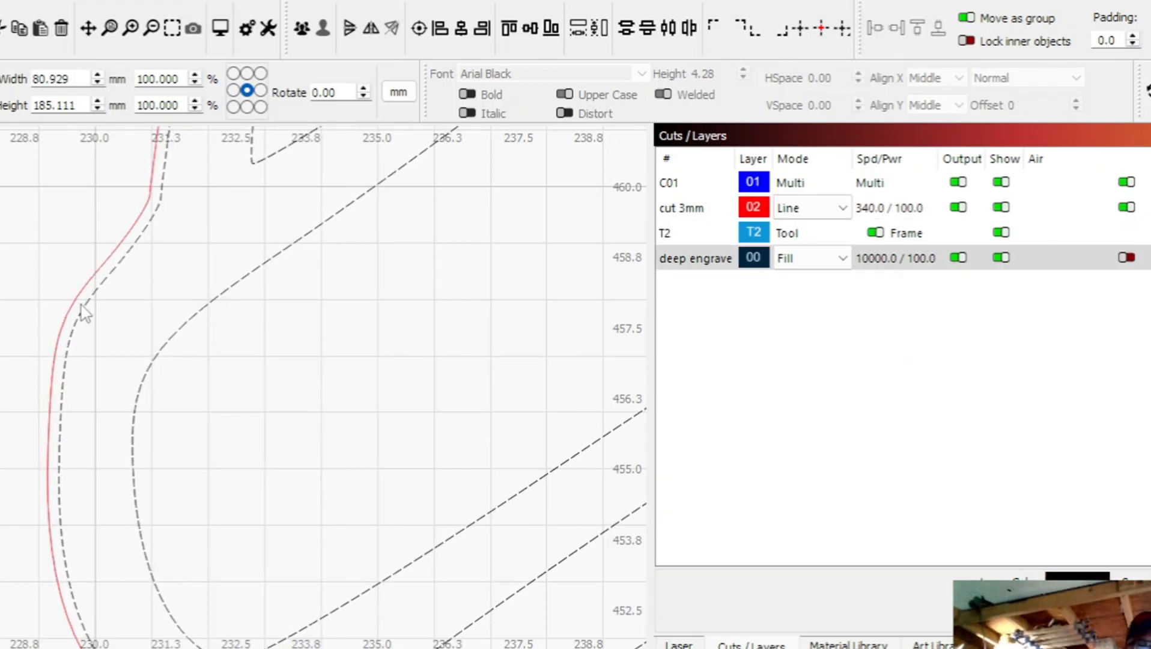
scroll(60, 421, "down", 6)
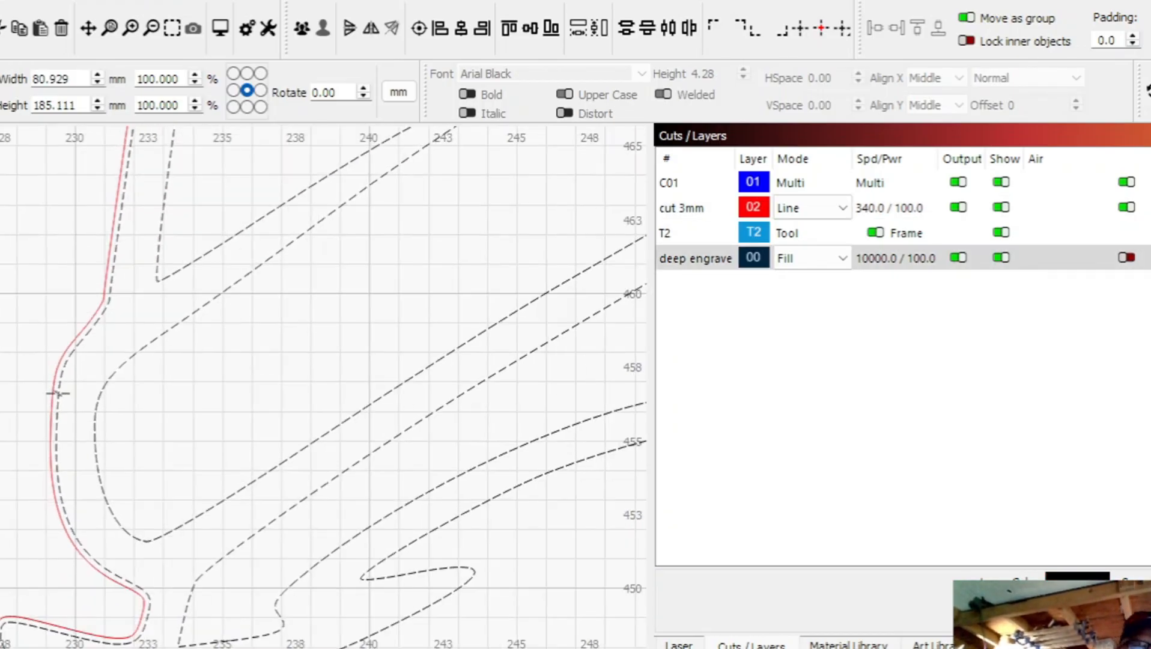
scroll(50, 384, "down", 3)
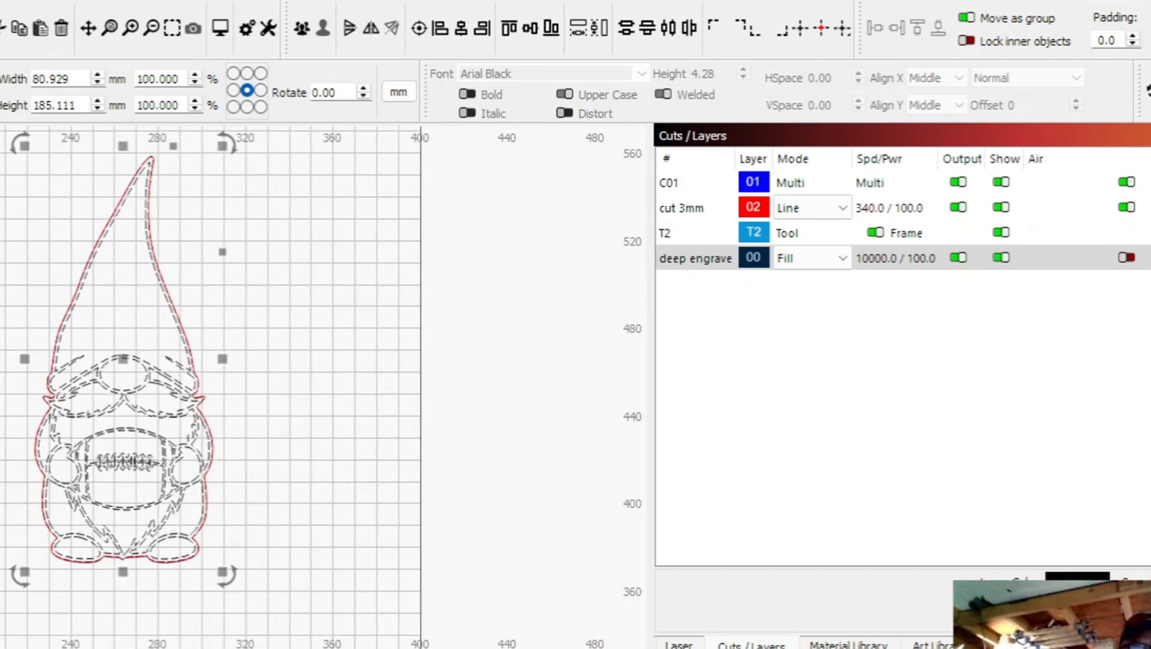
Switch the view style to Filled / Coarse and inspect the cut outline around the solid gnome engraving
key("ctrl+z")
key("ctrl+shift+z")
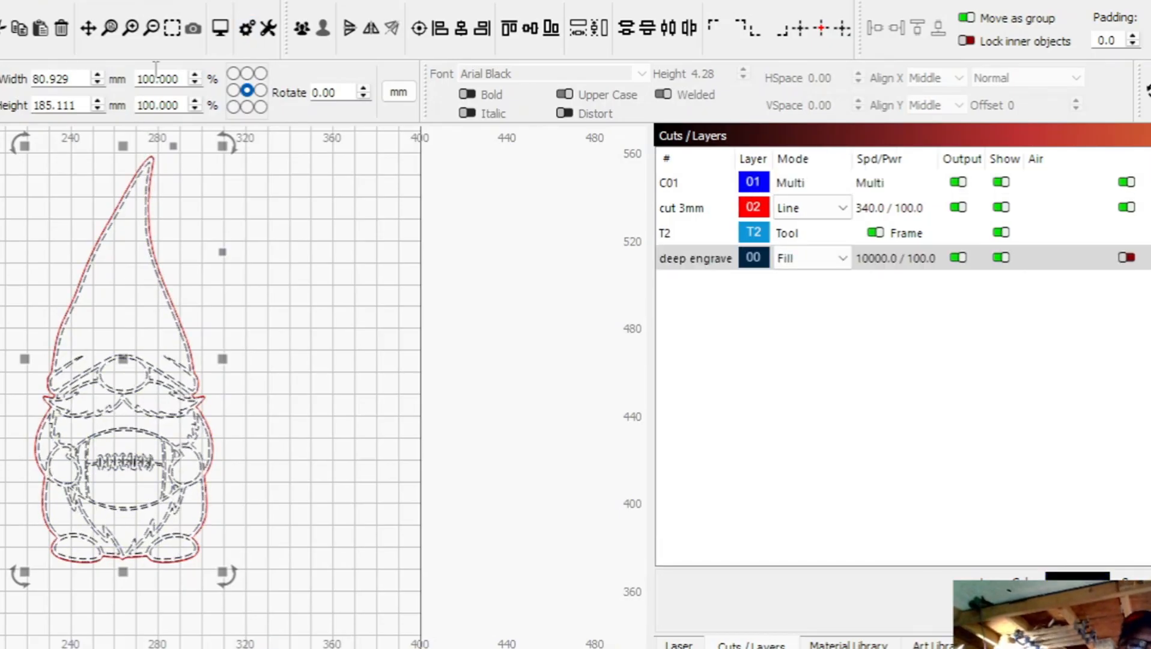
left_click(172, 0)
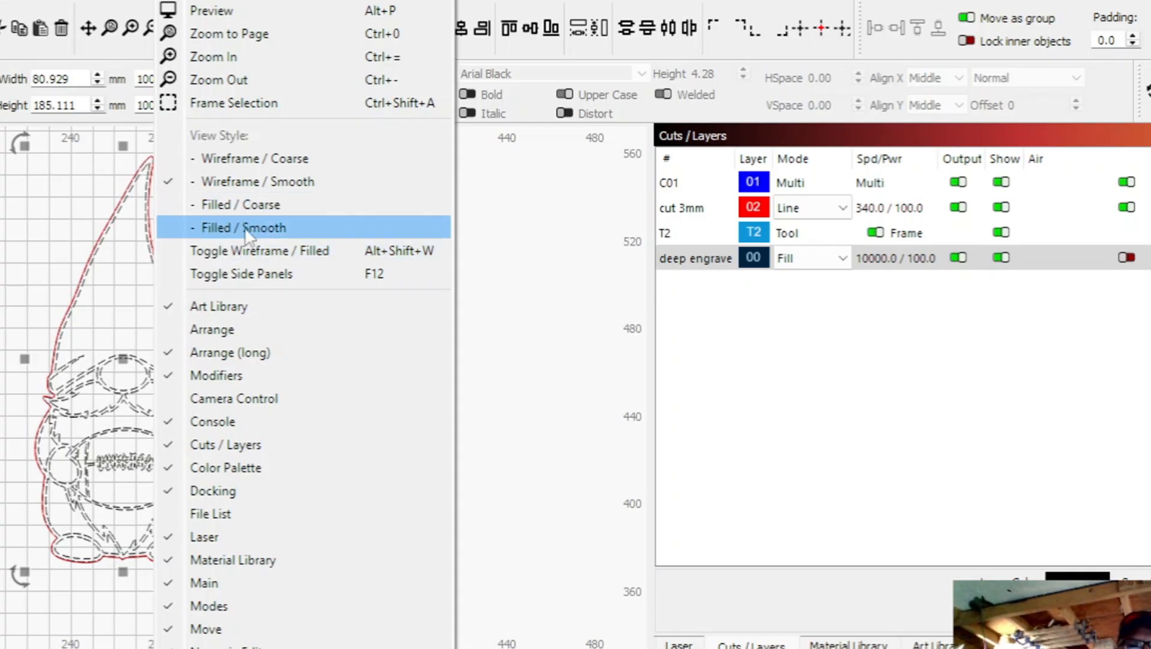
left_click(250, 204)
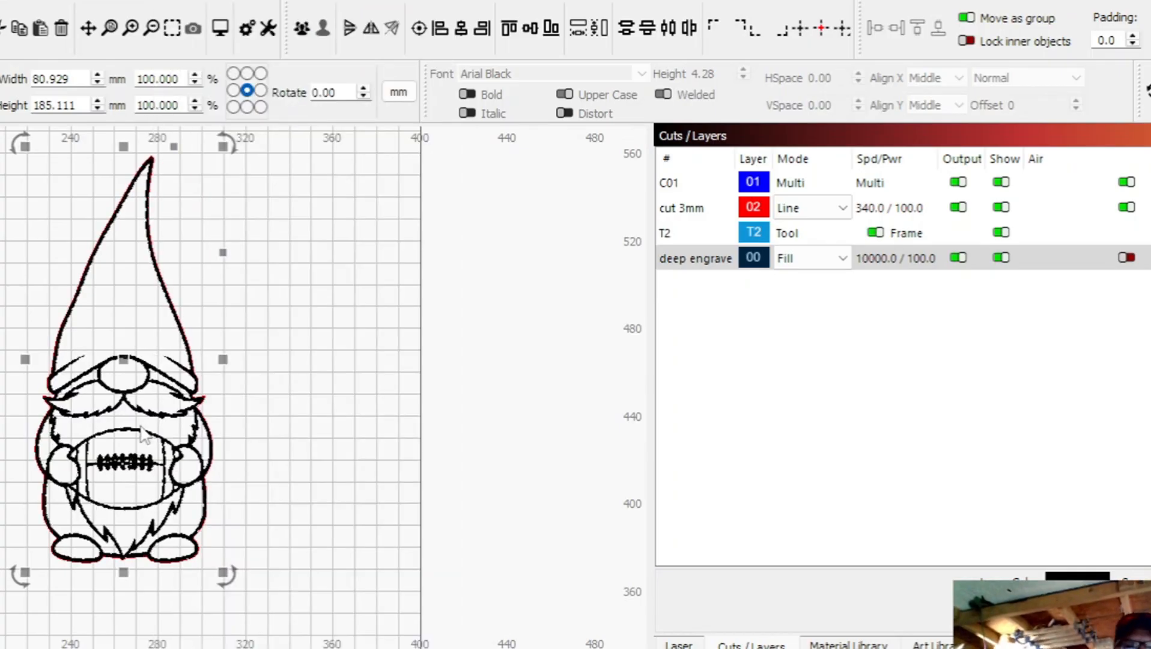
scroll(123, 387, "up", 3)
scroll(193, 334, "down", 3)
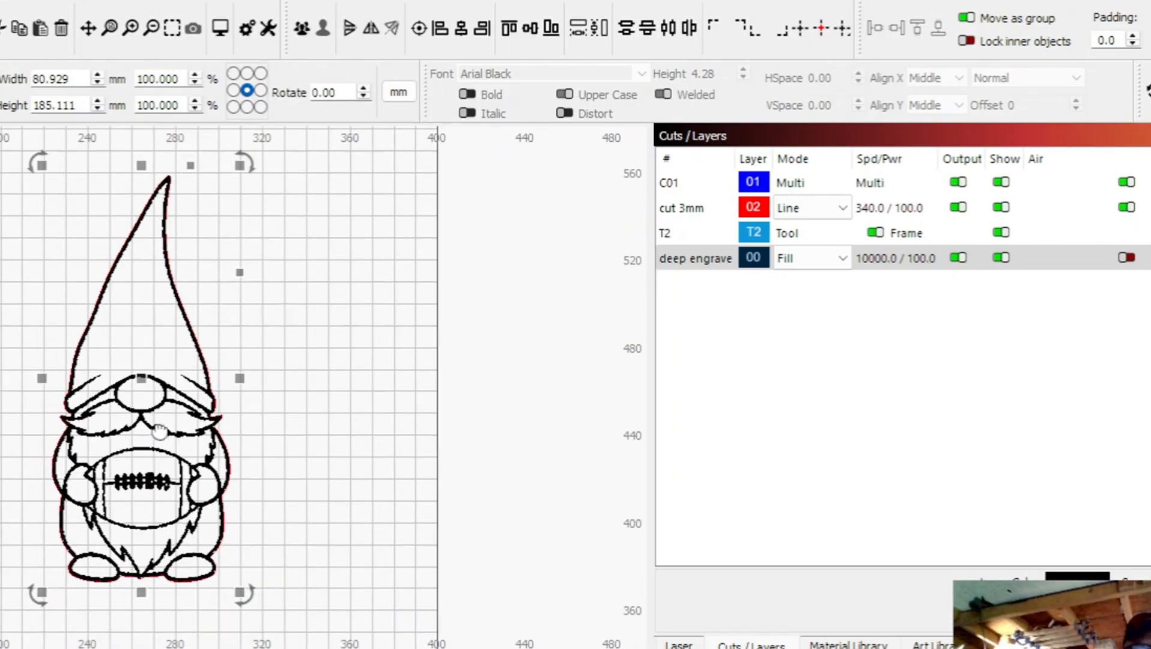
scroll(72, 357, "up", 10)
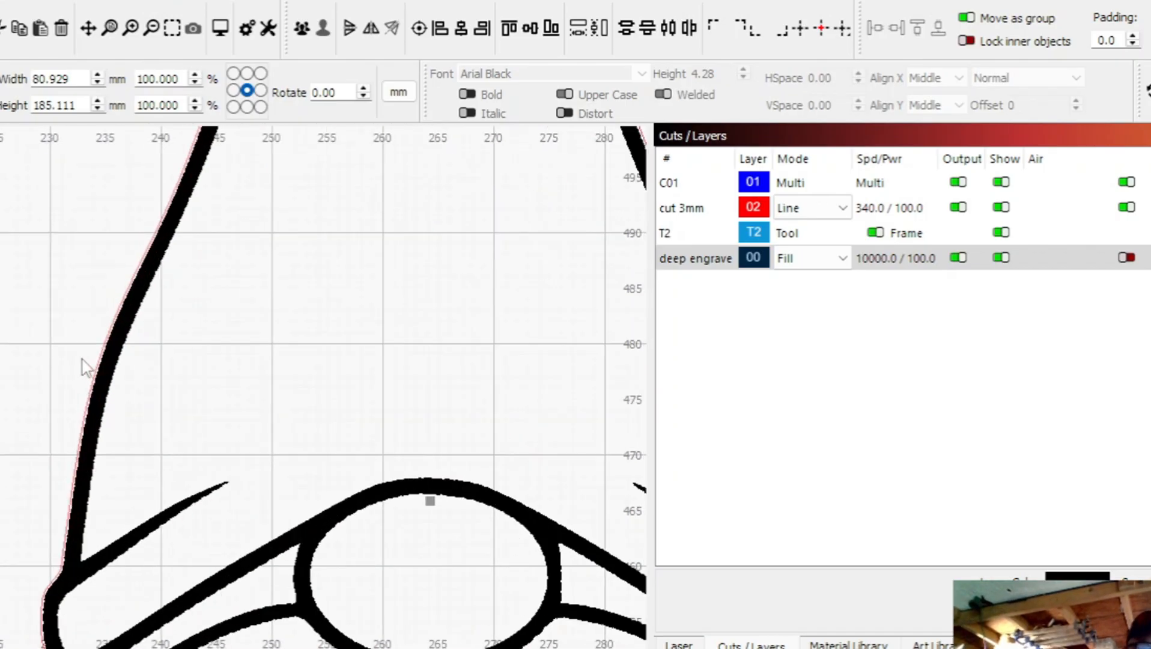
scroll(90, 390, "down", 10)
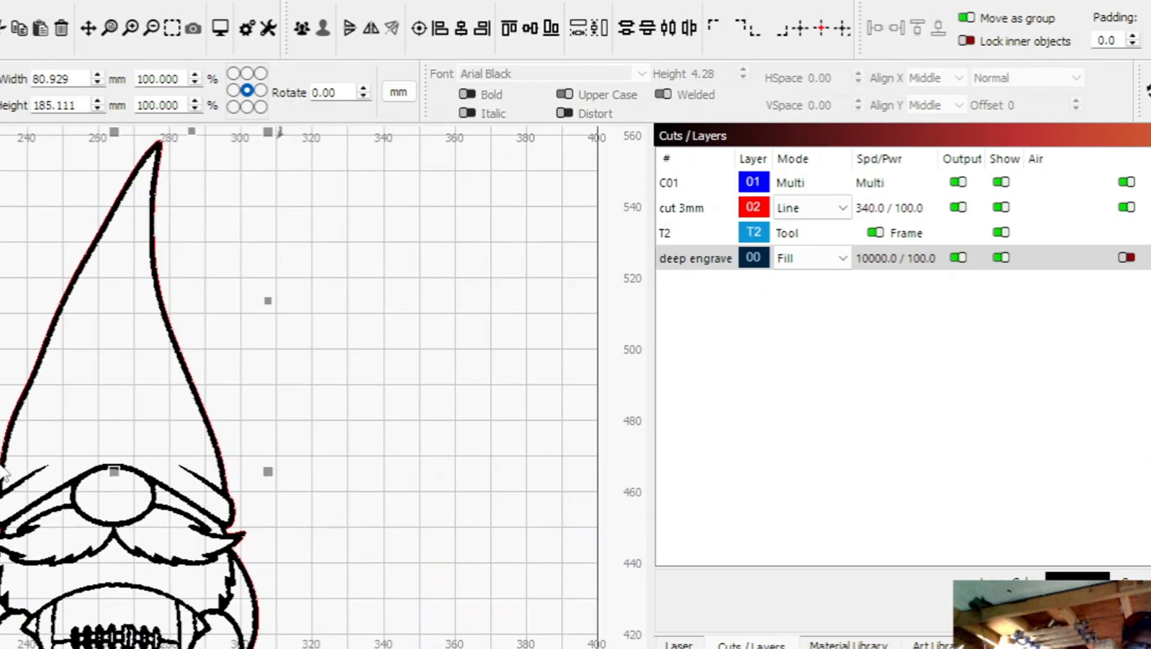
scroll(74, 488, "down", 3)
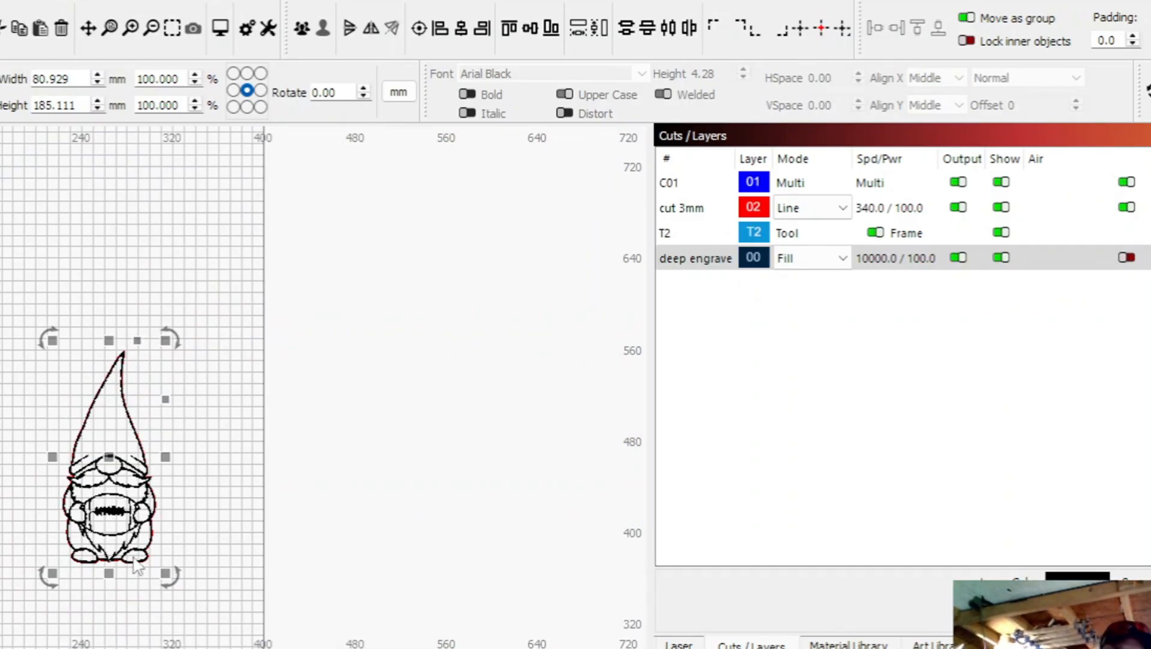
Ungroup the finished blue football gnome with its stand parts and clear the selection
scroll(21, 550, "down", 6)
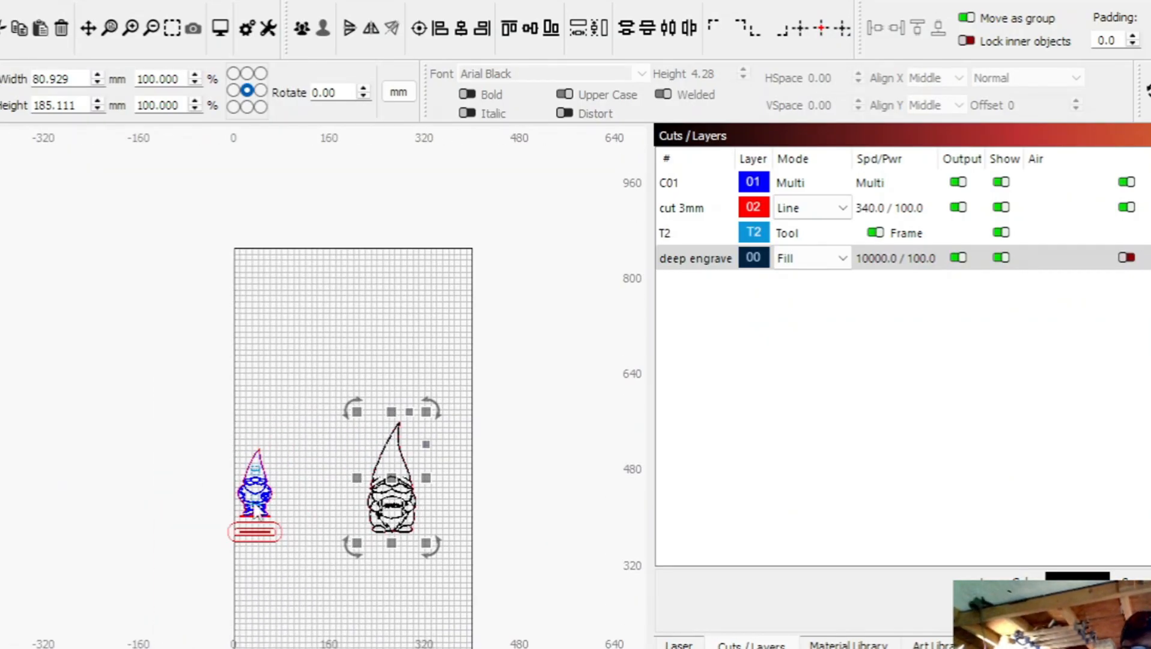
scroll(256, 509, "up", 12)
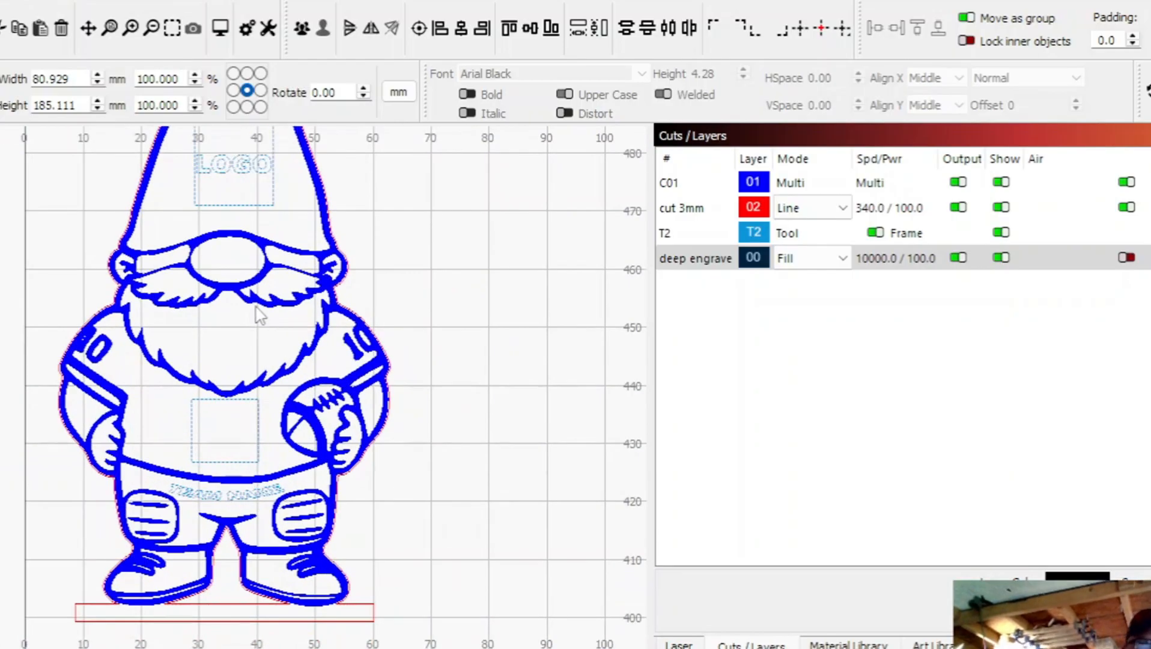
scroll(256, 309, "down", 3)
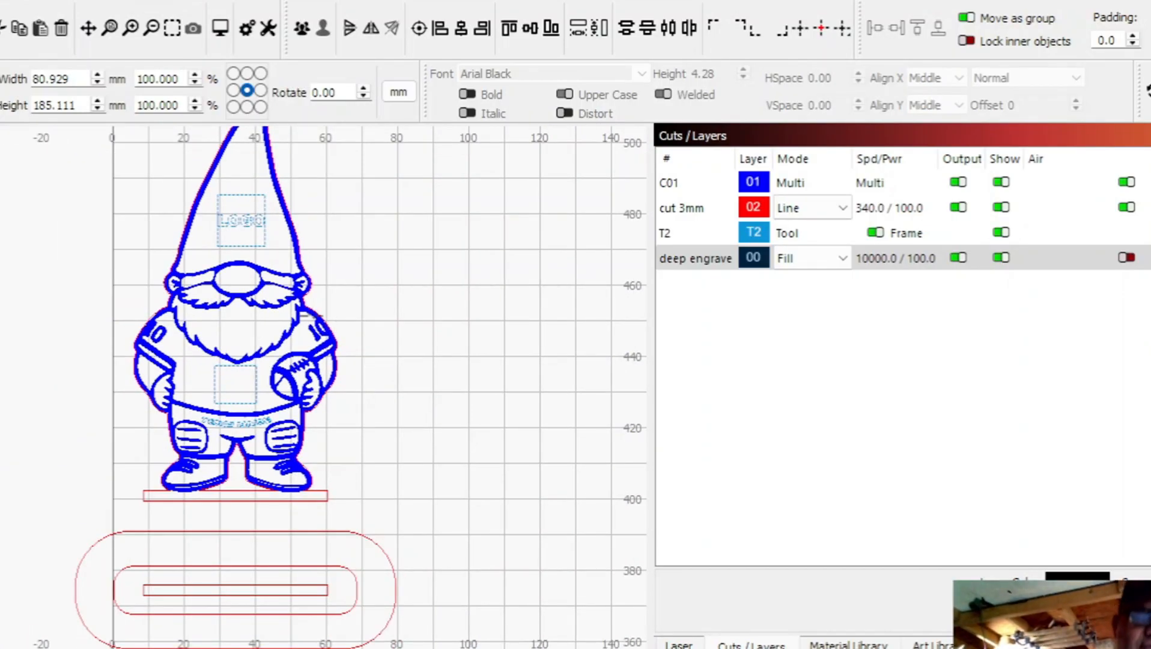
scroll(248, 218, "up", 3)
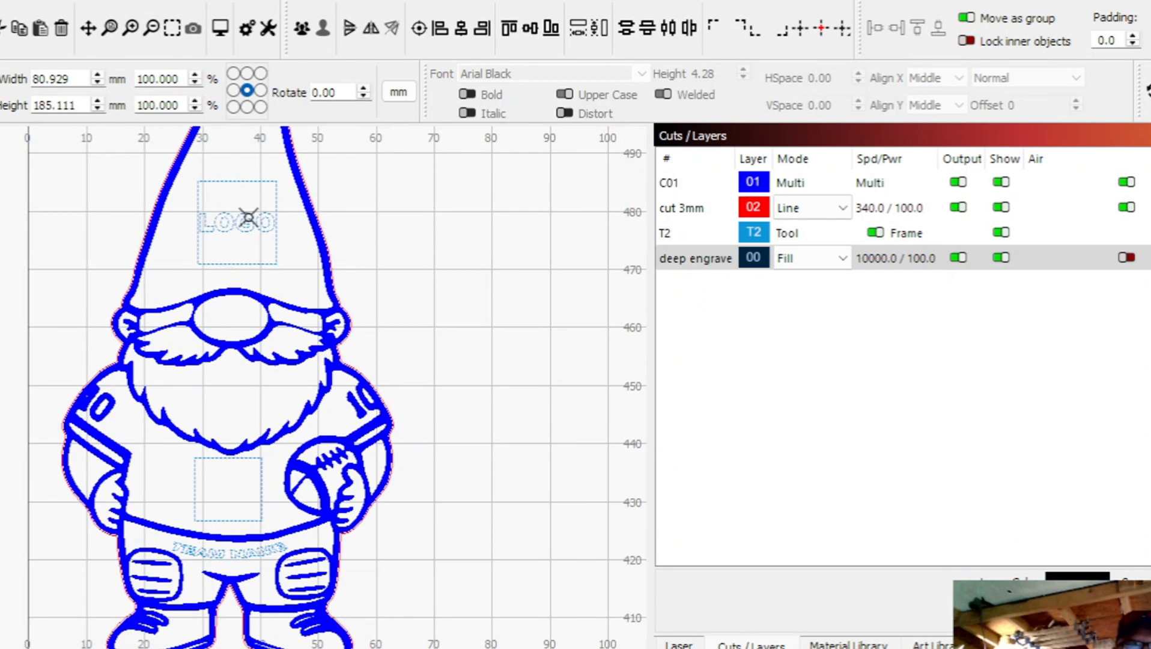
scroll(247, 224, "up", 1)
scroll(244, 226, "up", 1)
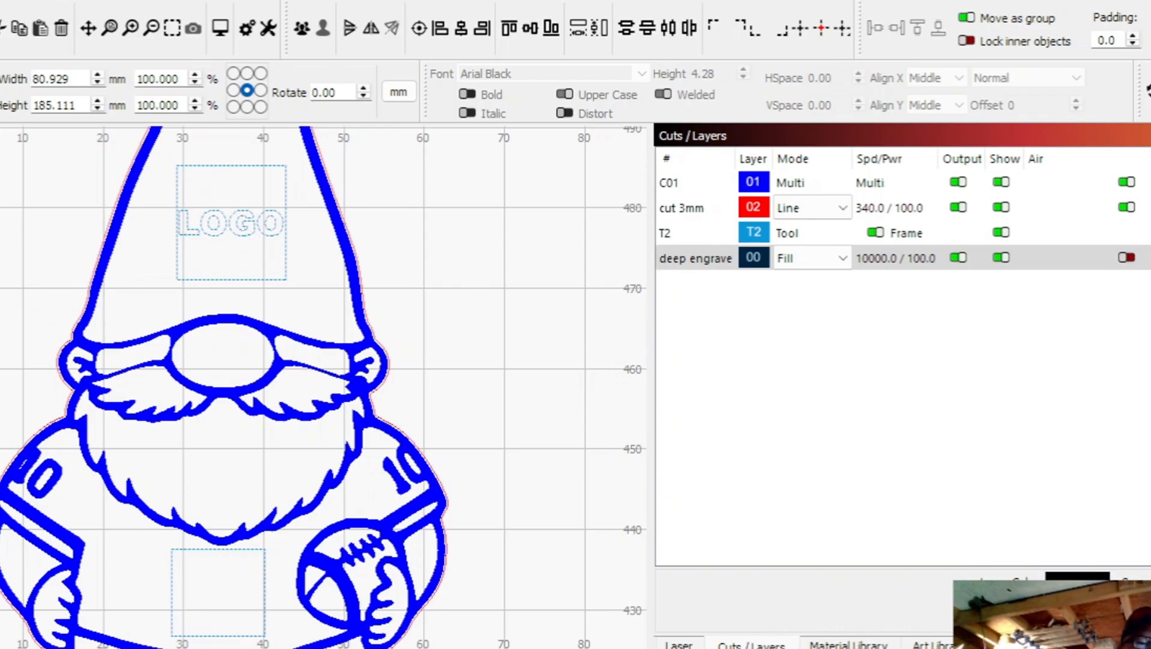
left_click(238, 224)
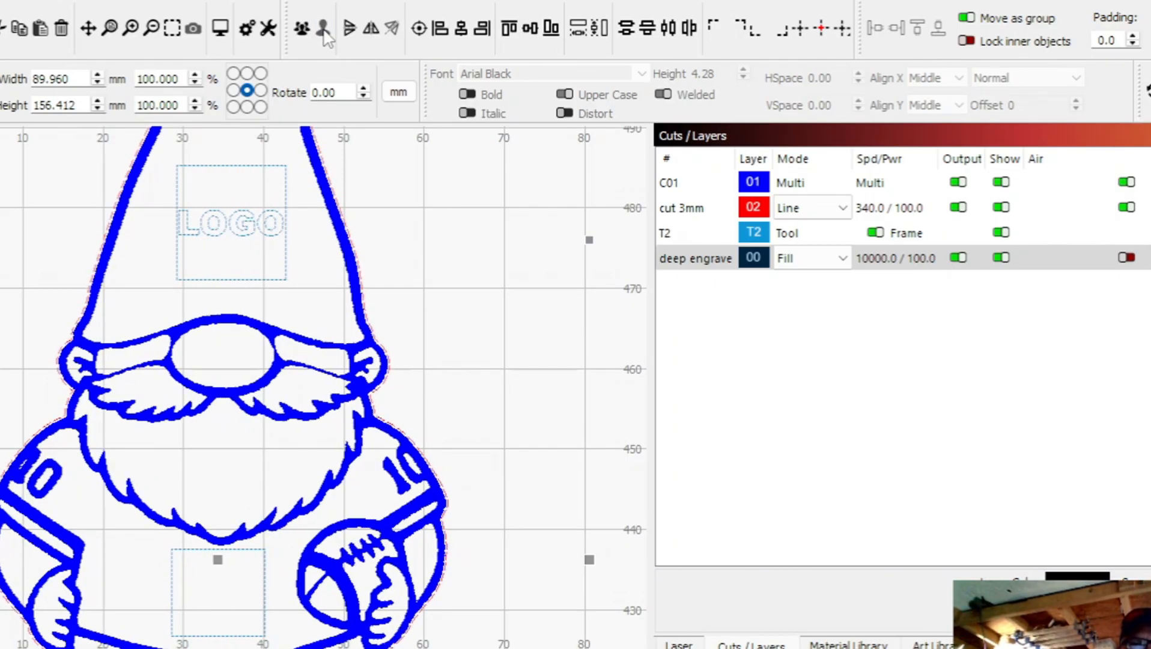
left_click(57, 172)
scroll(87, 259, "down", 2)
scroll(87, 259, "down", 1)
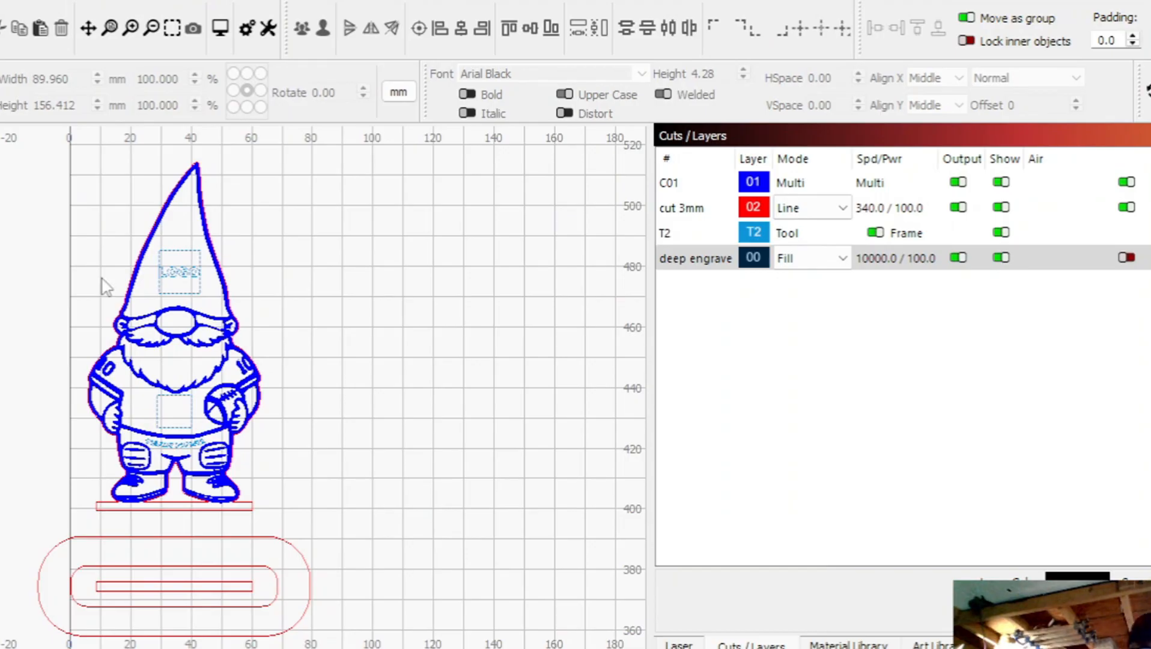
Inspect the LOGO placeholder text on the blue gnome's hat by selecting it, and clear the selection
scroll(186, 265, "up", 5)
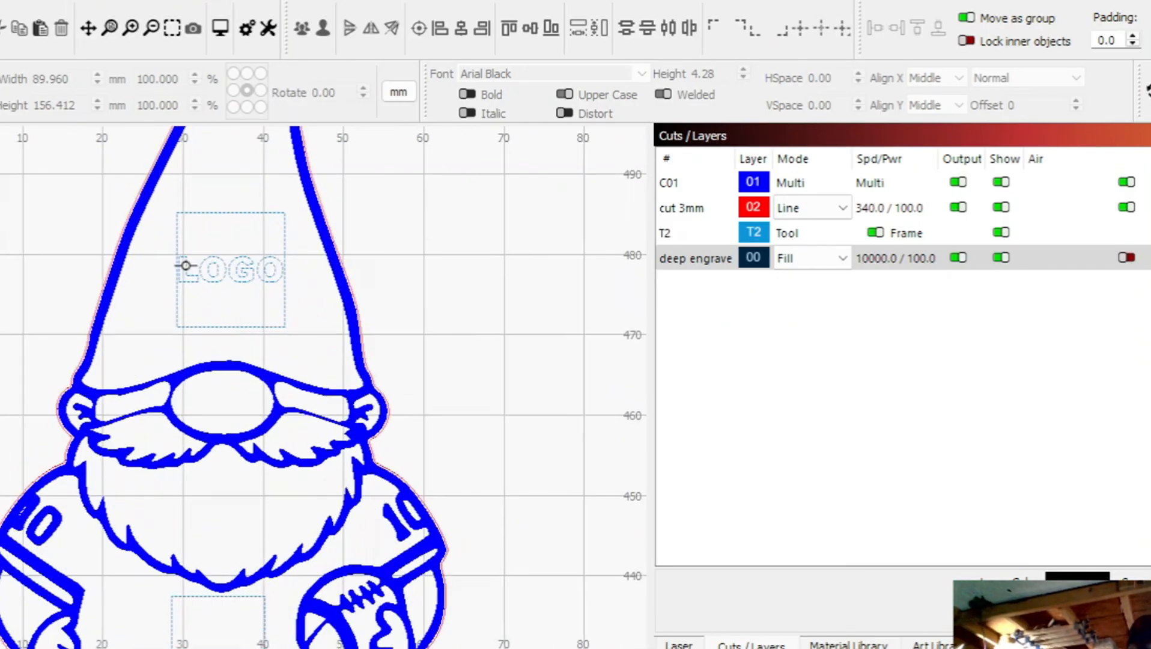
left_click(244, 281)
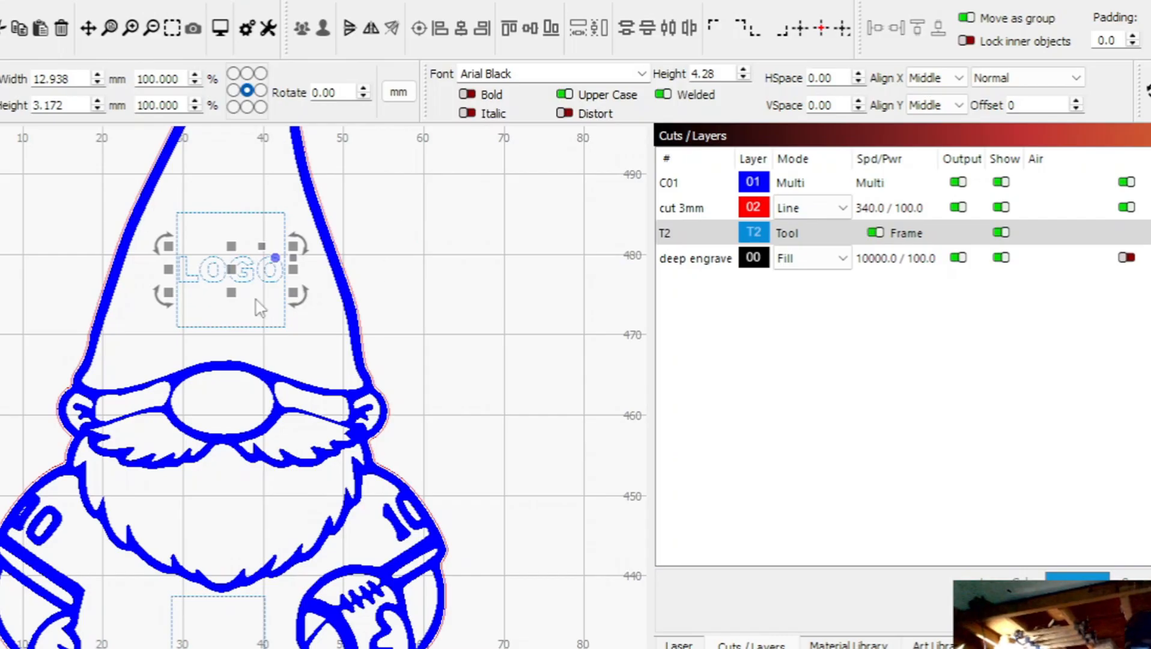
scroll(449, 299, "down", 4)
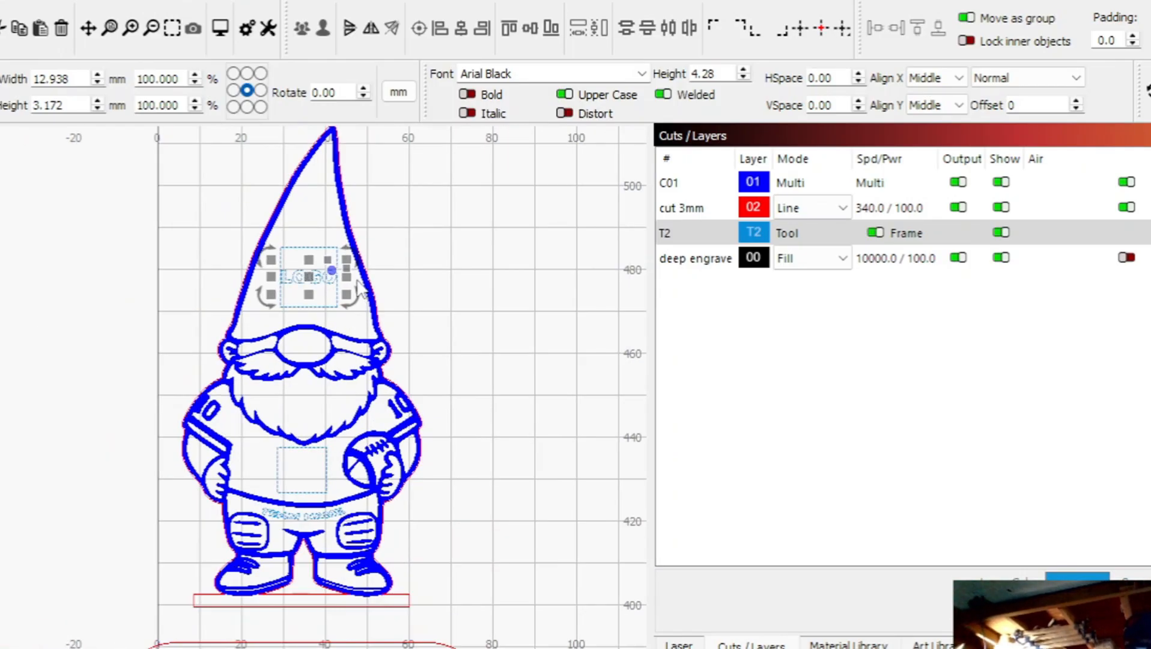
scroll(523, 303, "down", 2)
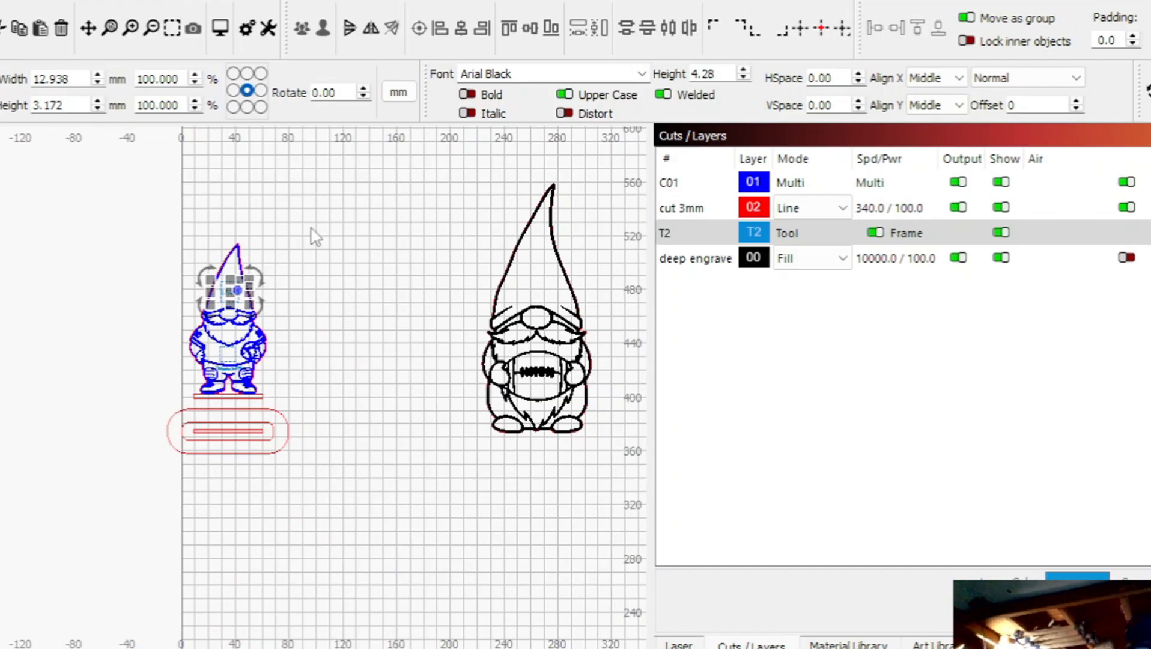
scroll(293, 279, "up", 1)
scroll(295, 276, "up", 3)
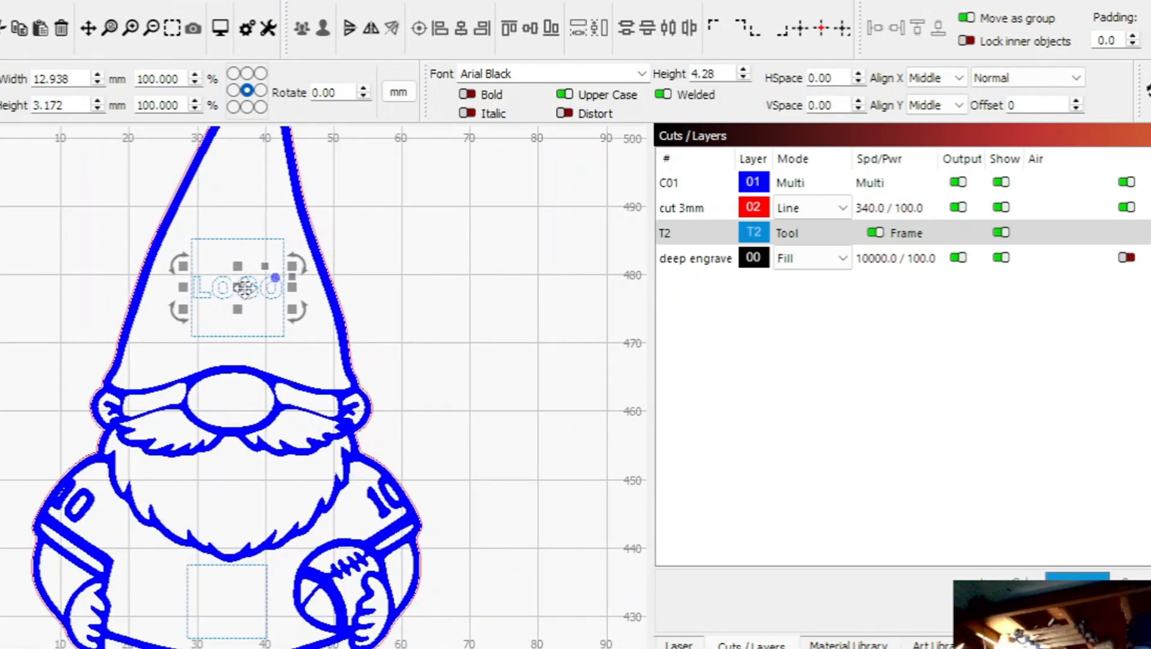
left_click(410, 242)
scroll(362, 205, "down", 3)
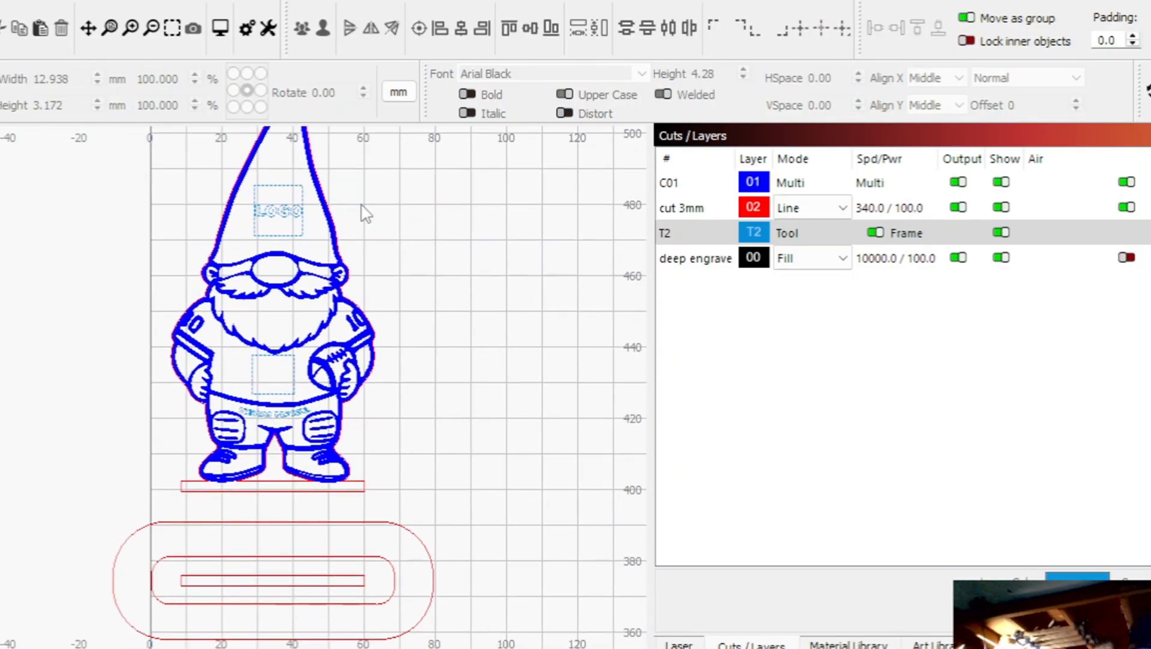
Examine the blue gnome's chest logo frame, the curved TEAM NAME text on its trousers and the stand parts below
scroll(277, 378, "up", 4)
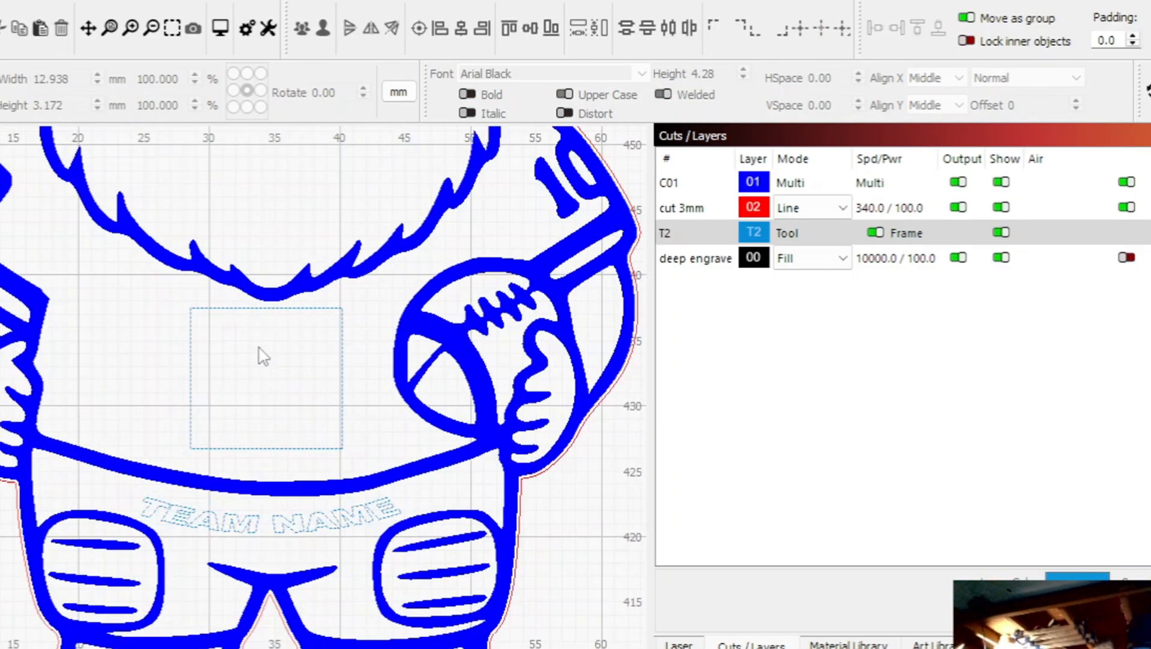
scroll(270, 326, "down", 2)
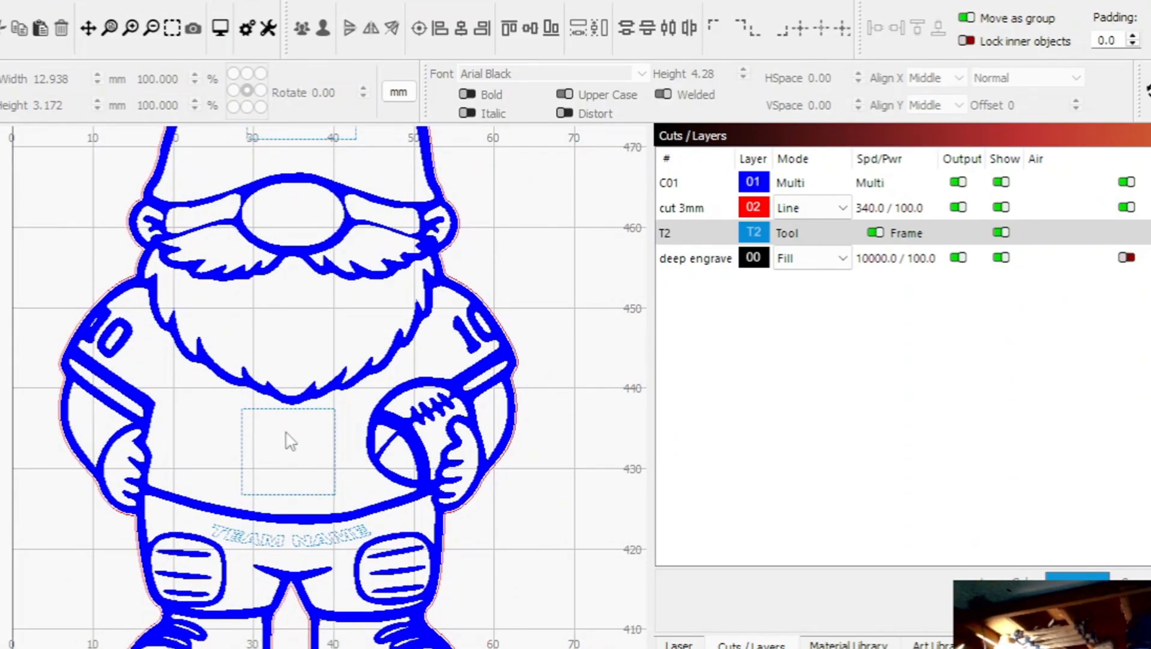
scroll(277, 288, "down", 2)
scroll(291, 357, "up", 5)
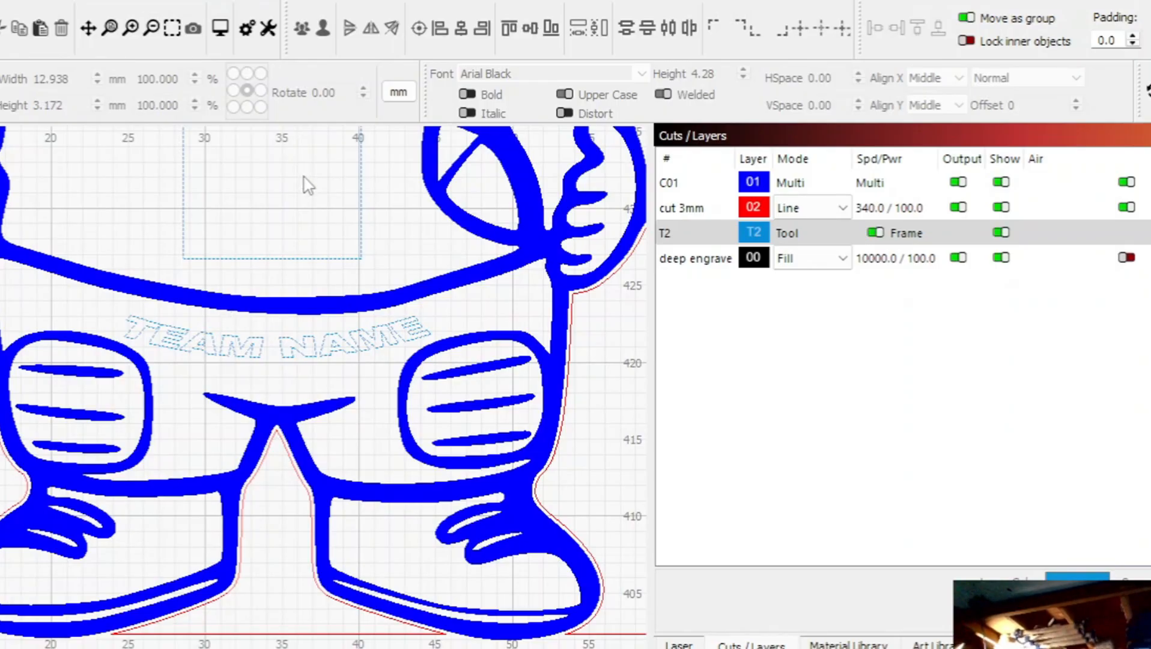
scroll(303, 181, "down", 2)
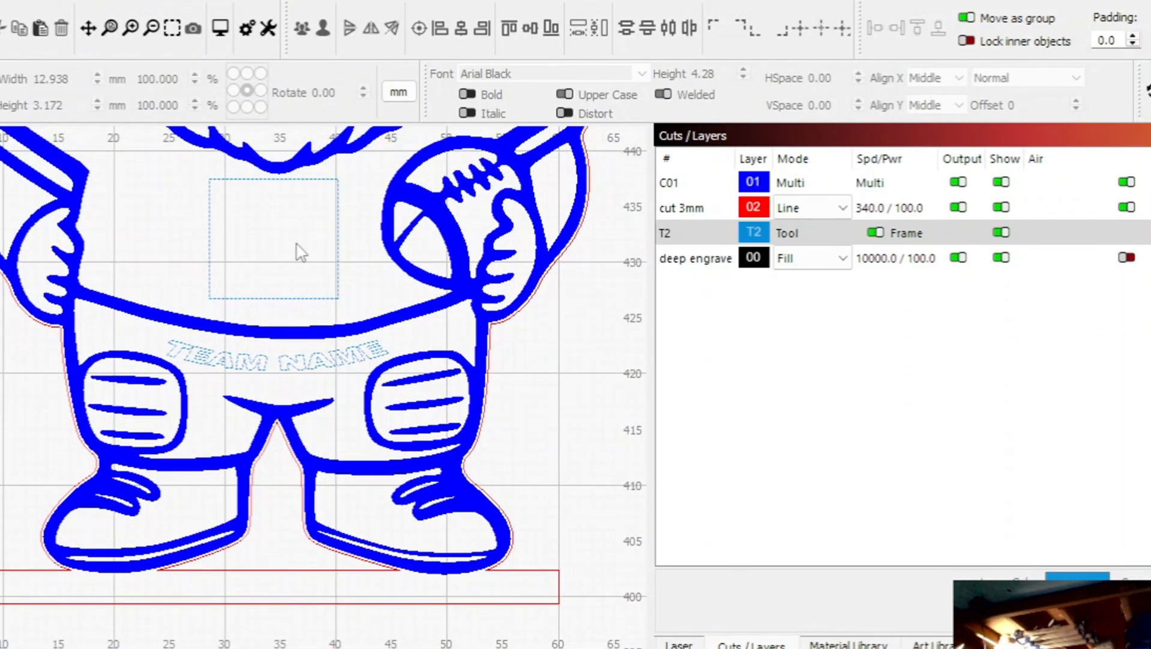
scroll(291, 246, "down", 3)
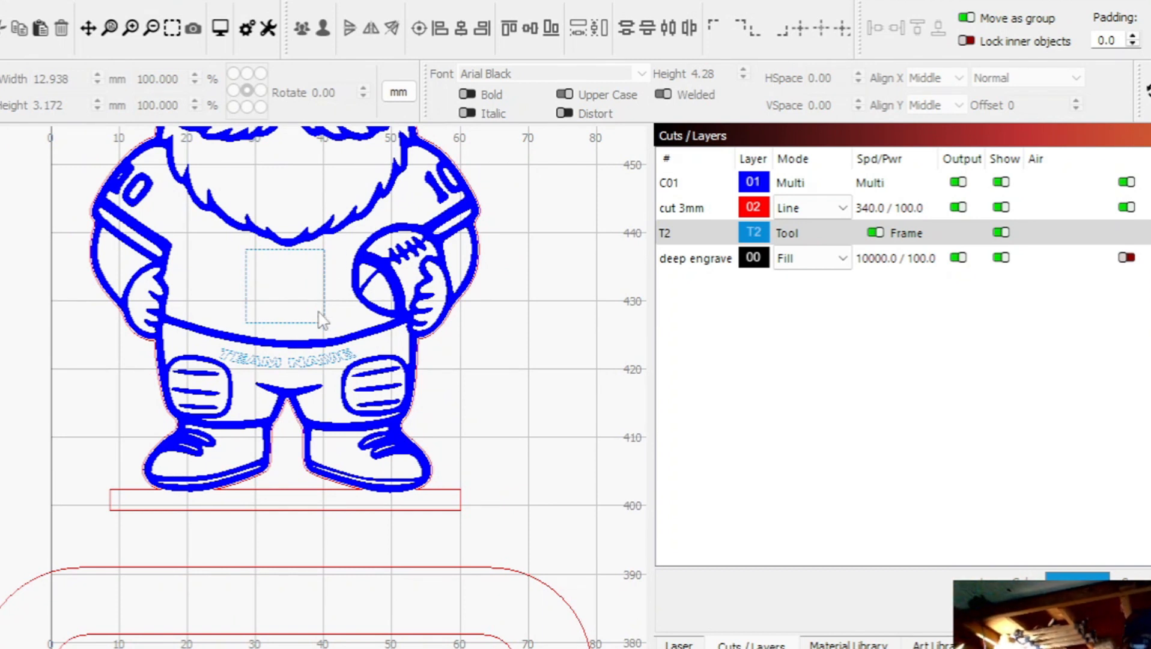
scroll(196, 367, "down", 3)
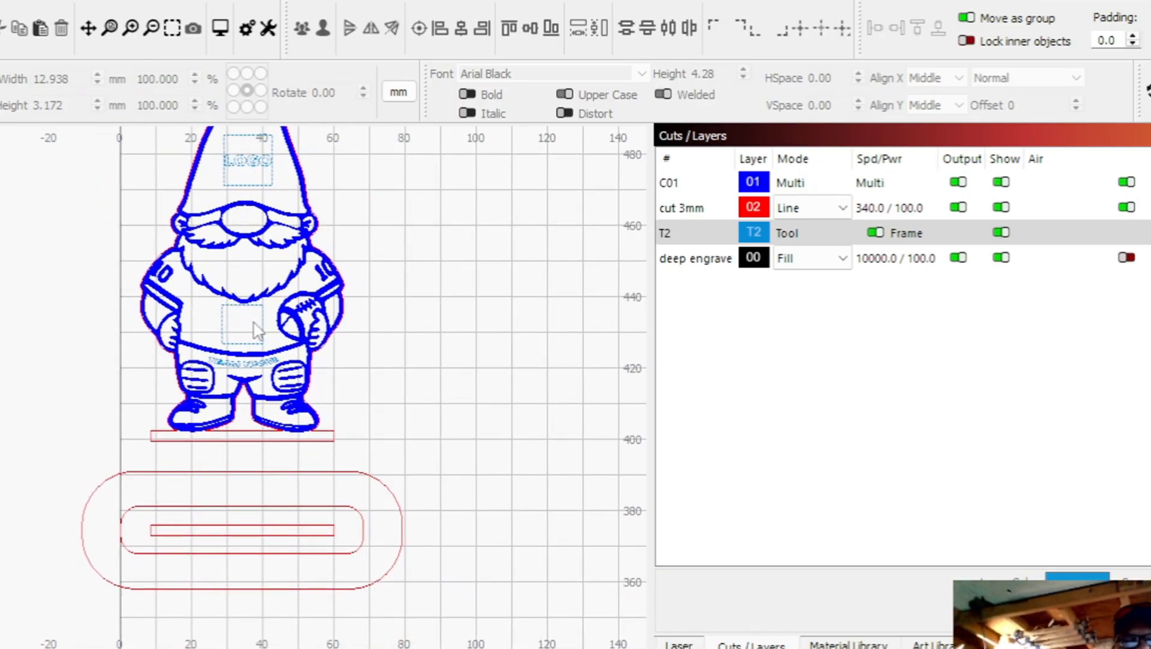
Replace the curved TEAM NAME text on the gnome's trousers with MY TEAM and assign it to the blue C01 layer
scroll(240, 365, "up", 6)
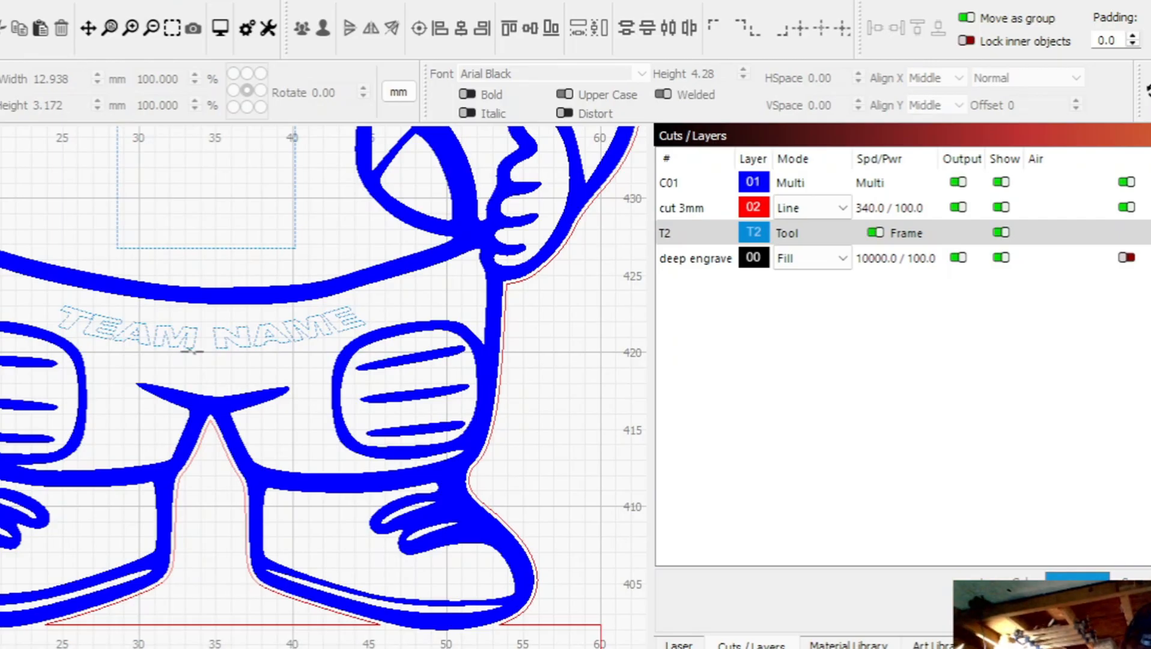
key("ctrl+t")
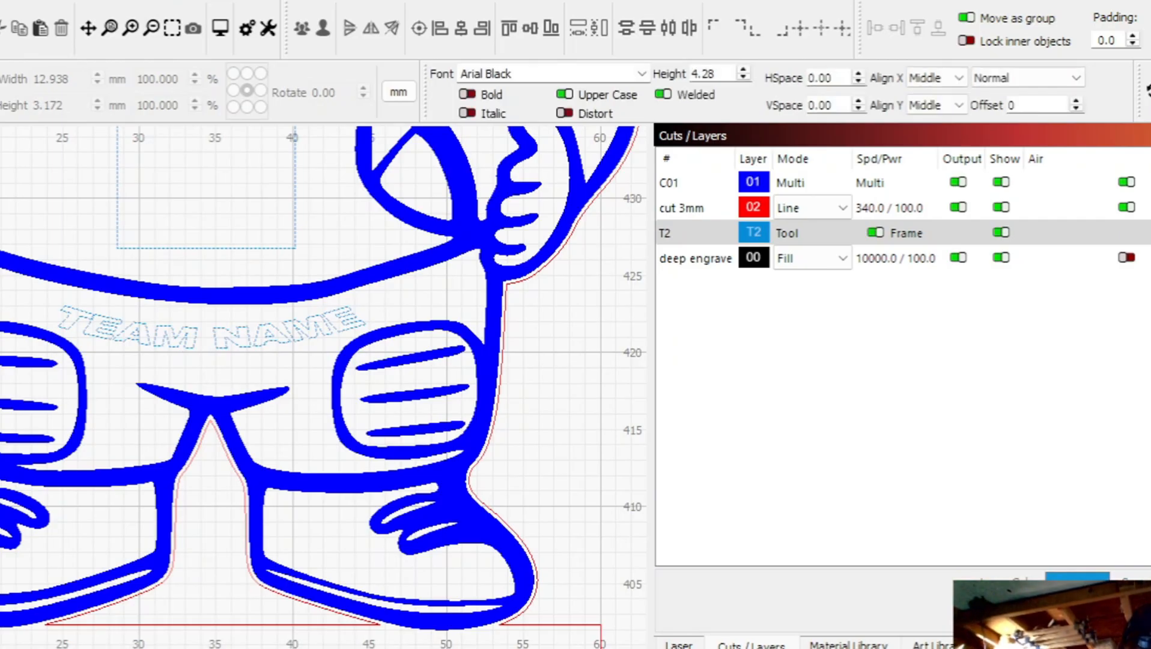
left_click(356, 315)
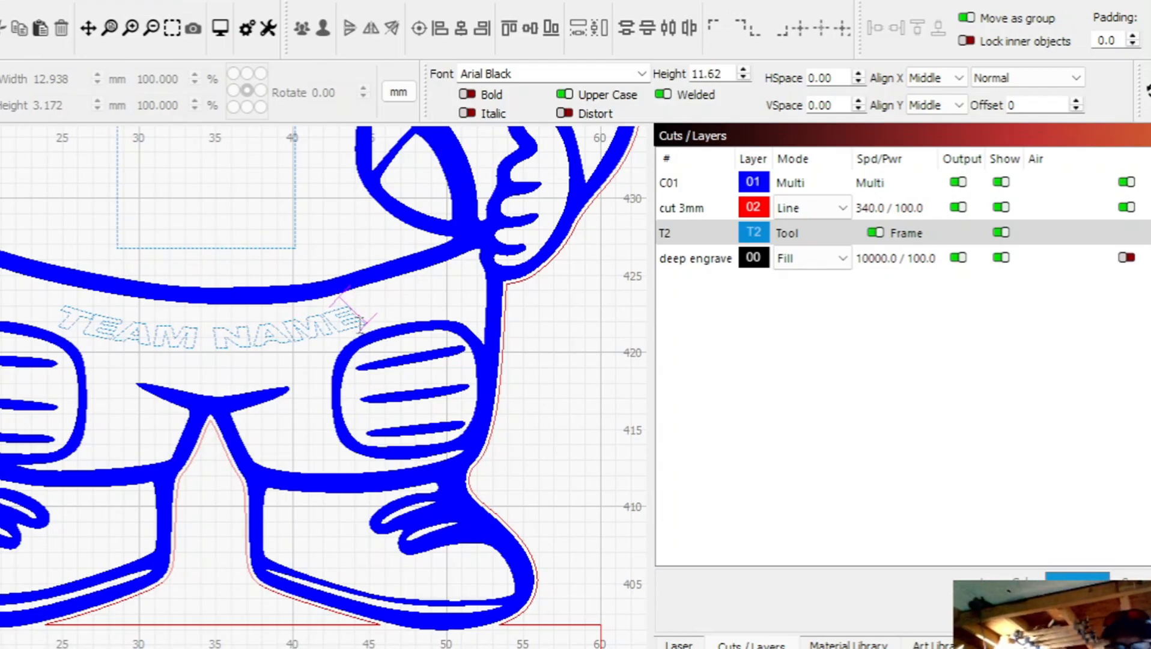
key("BackSpace")
key("BackSpace")
key("BackSpace")
key("BackSpace")
key("BackSpace")
key("BackSpace")
key("BackSpace")
key("BackSpace")
key("BackSpace")
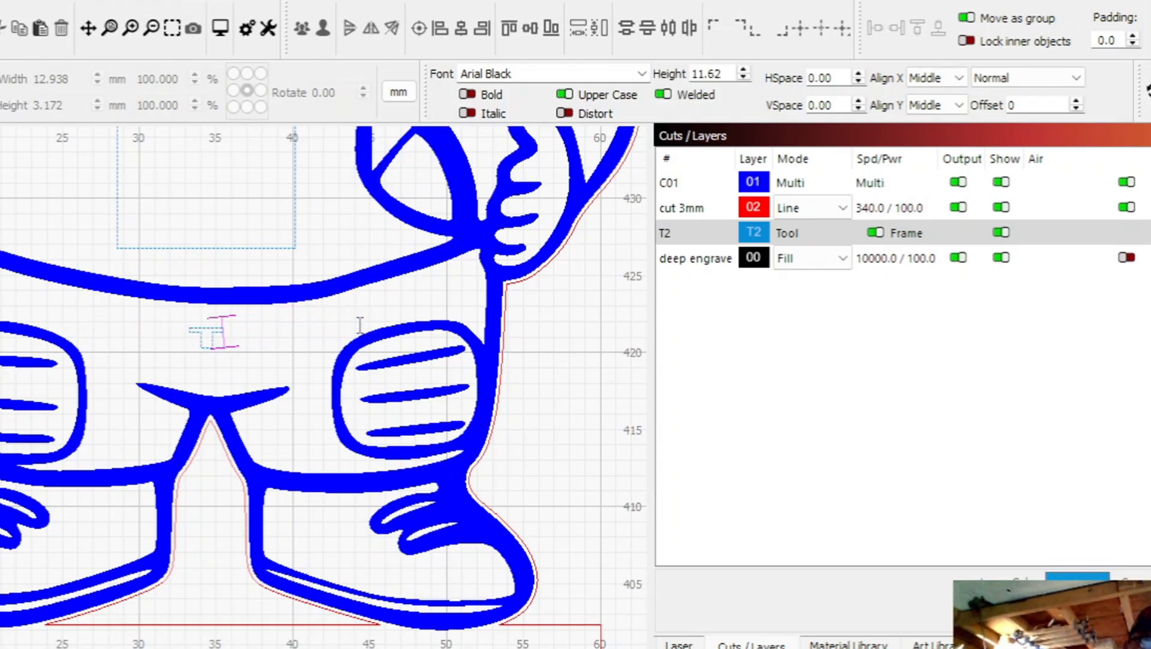
type("MY TEAM")
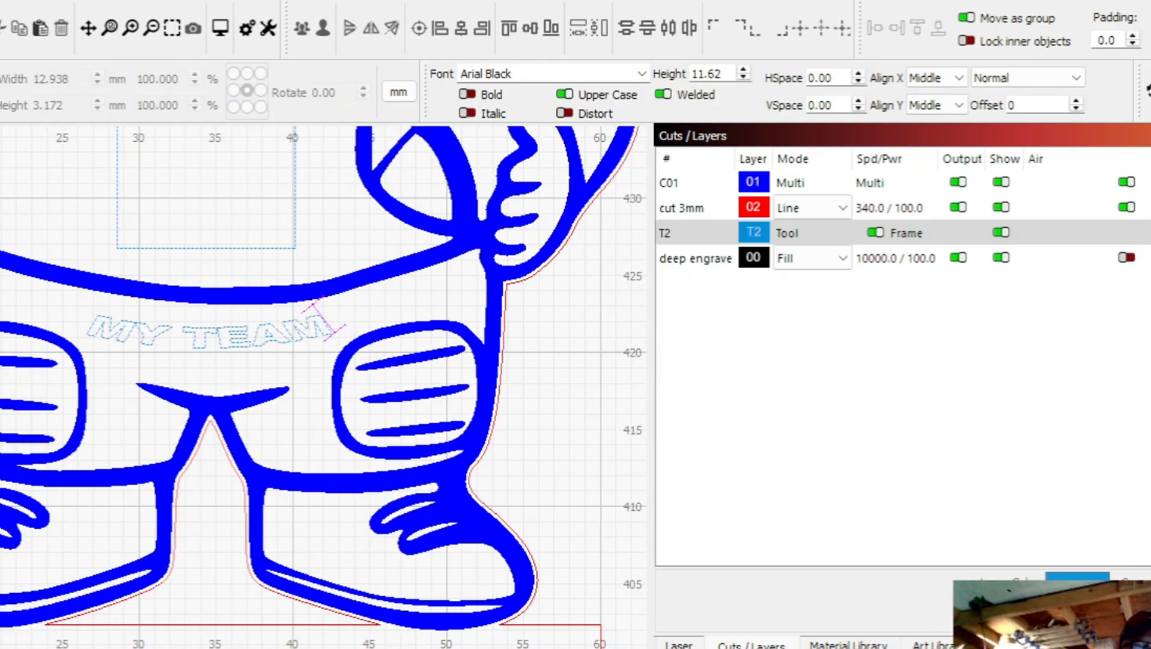
left_click(247, 342)
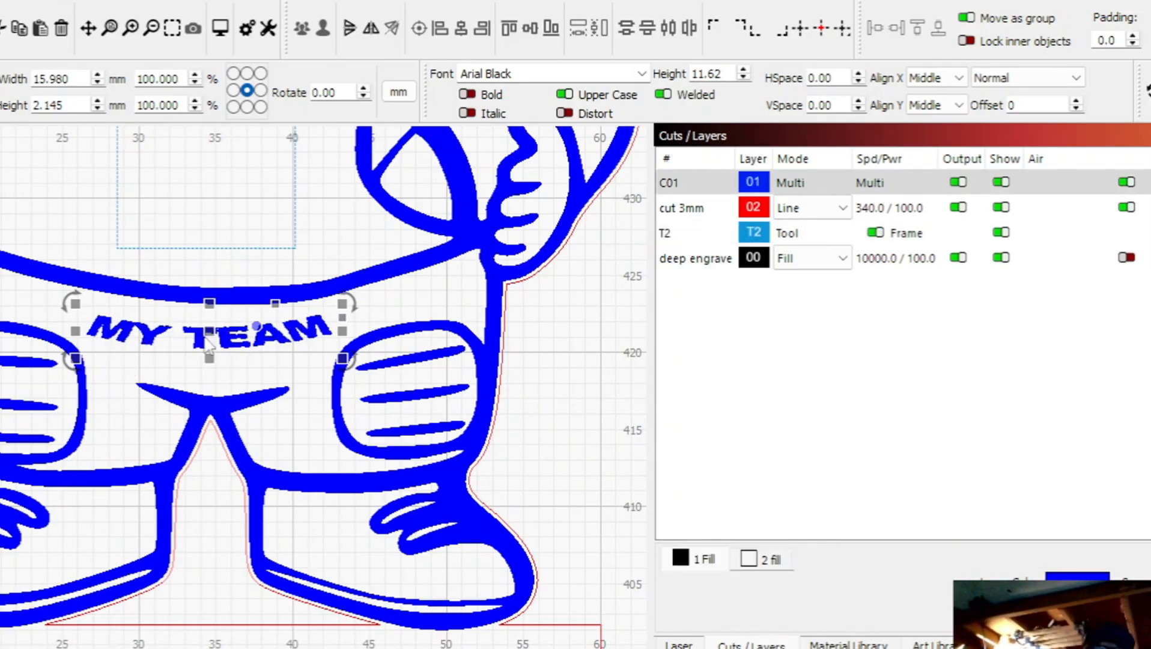
Measure the tab below the gnome's feet, the large base outline and the slot in the base
scroll(312, 455, "down", 3)
scroll(311, 455, "down", 5)
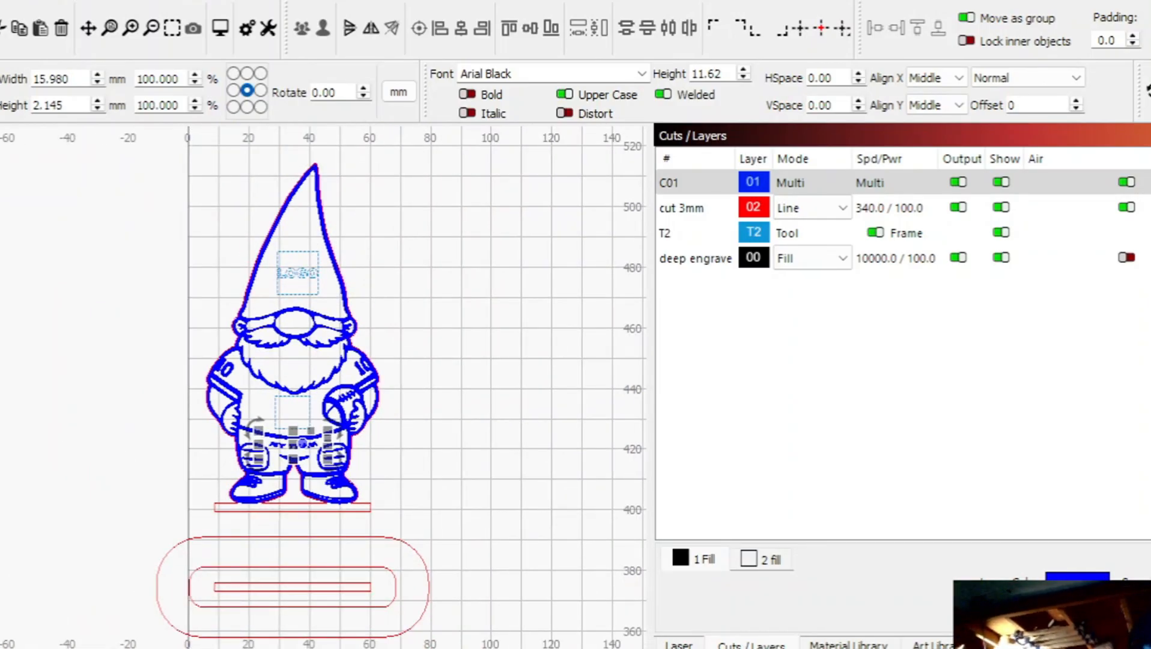
key("alt+m")
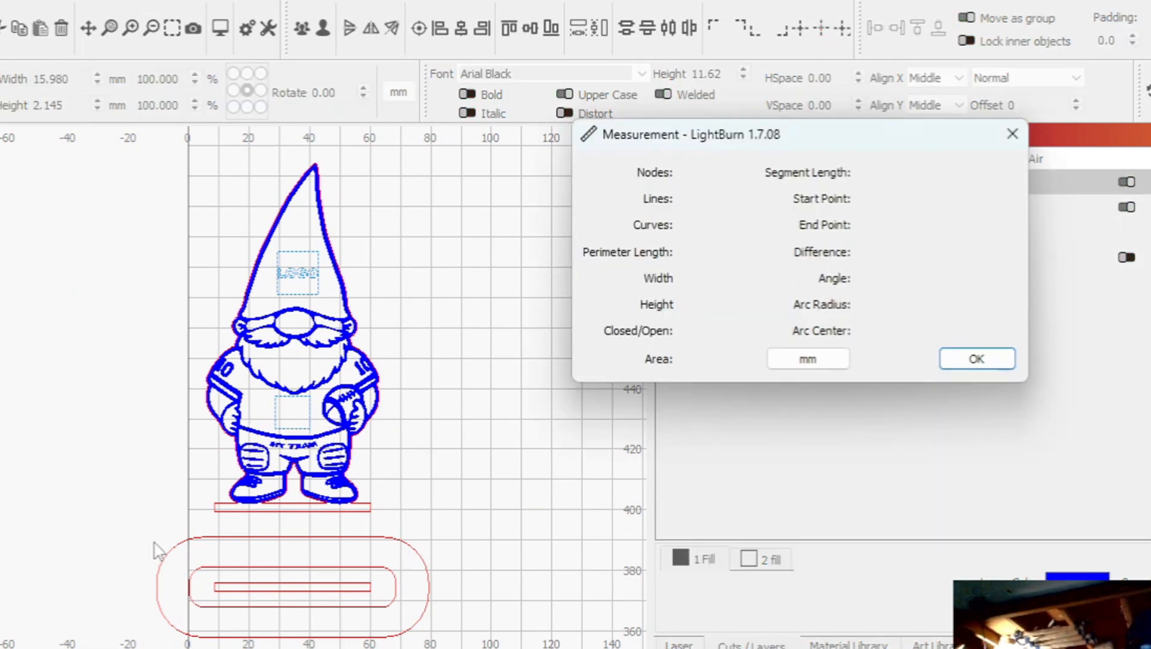
scroll(253, 574, "up", 8)
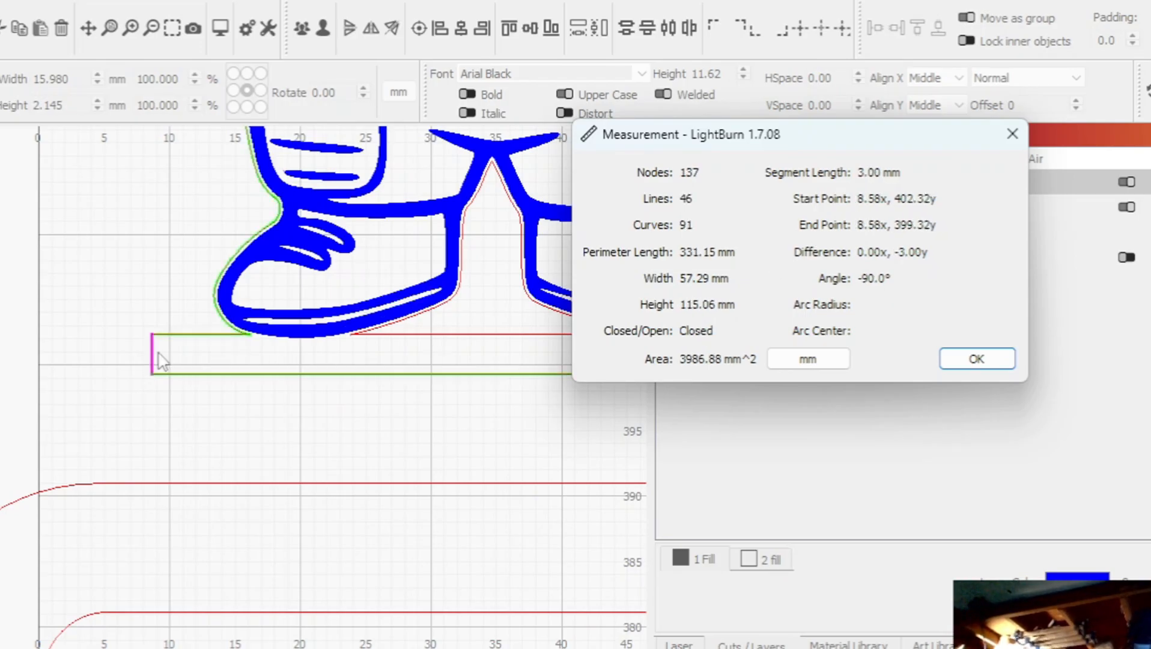
scroll(153, 353, "down", 5)
scroll(154, 475, "up", 4)
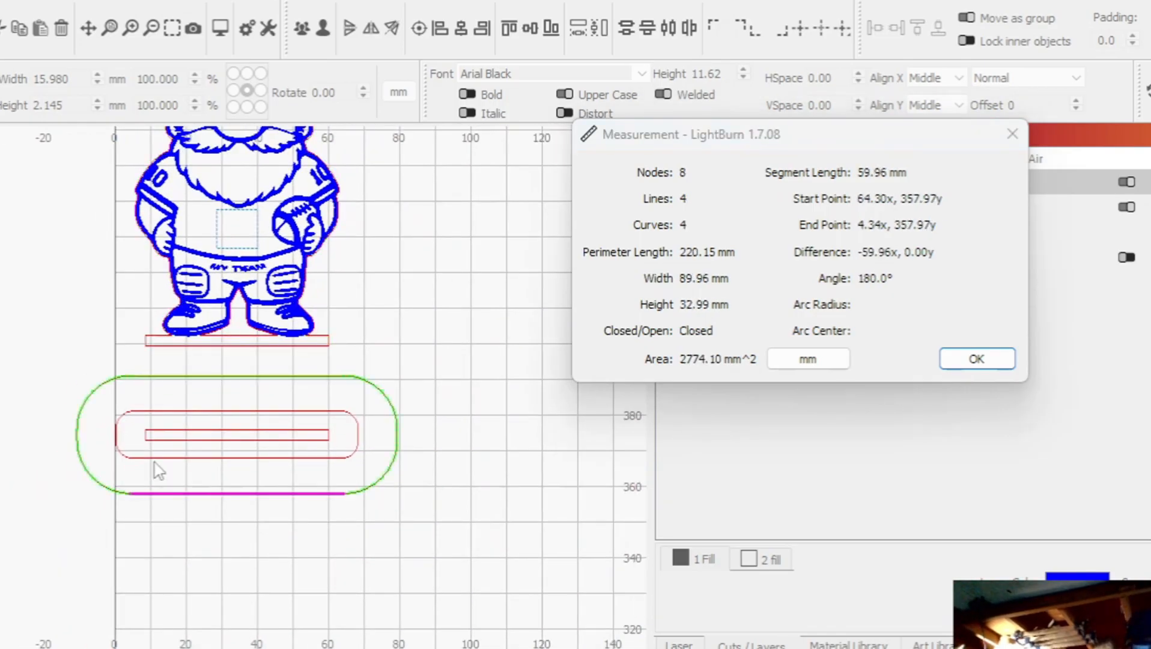
scroll(153, 453, "up", 3)
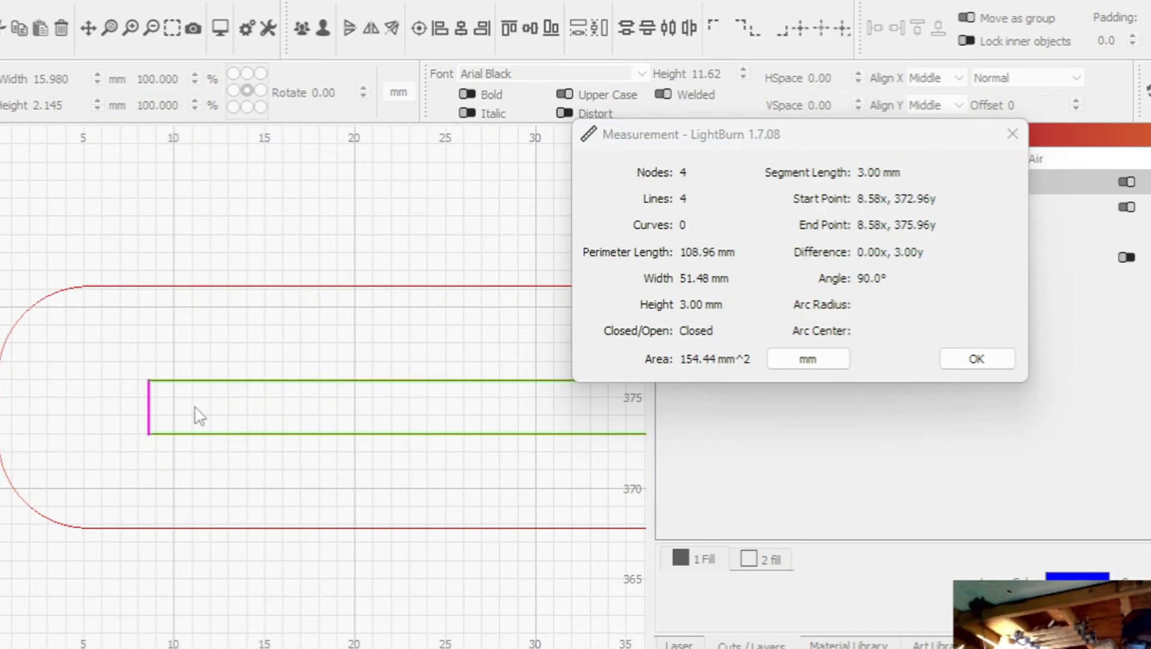
scroll(200, 416, "down", 5)
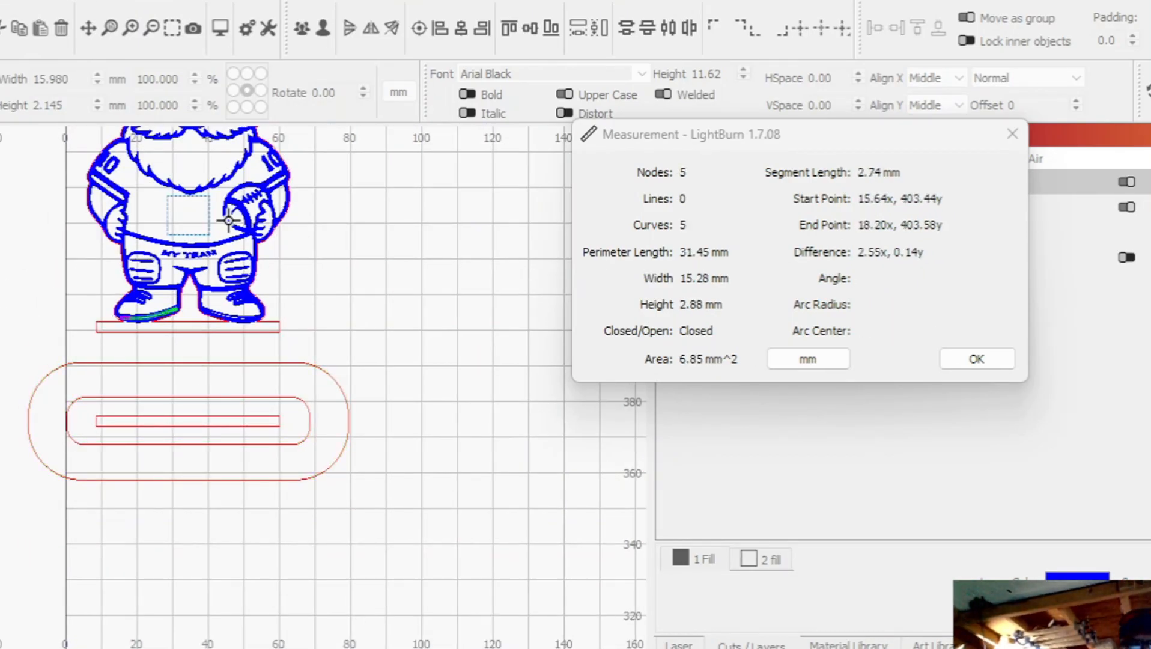
left_click(983, 363)
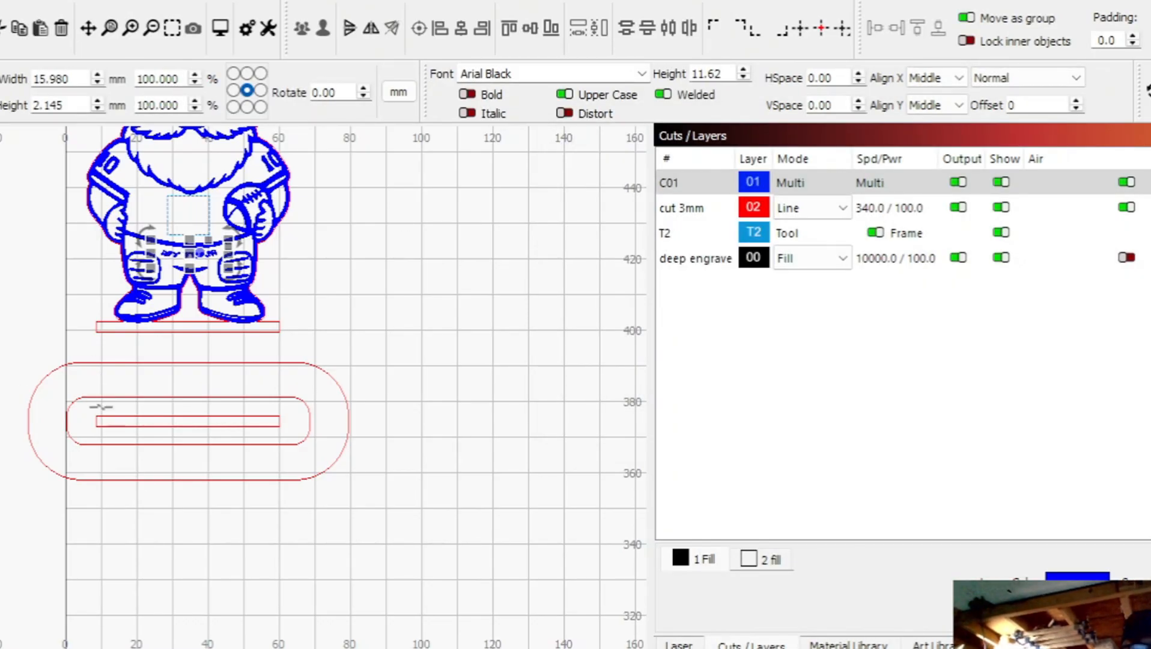
Group the base's inner rounded rectangle with its slot and move the group down below the large base outline
left_click_drag(138, 467, 96, 404)
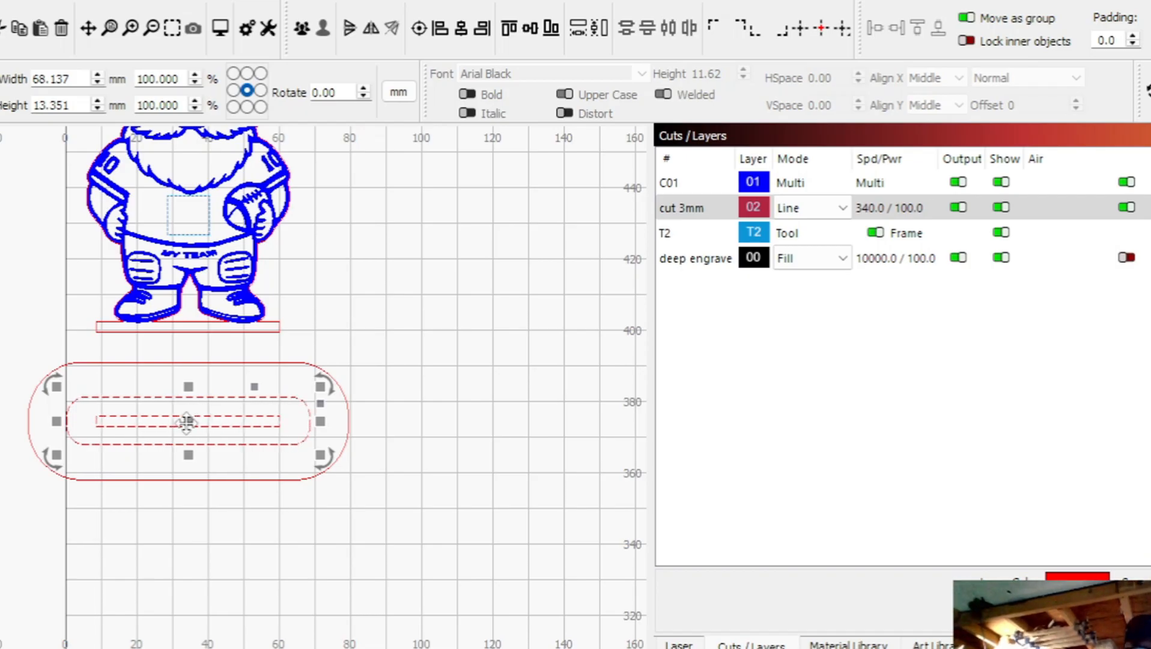
left_click(302, 28)
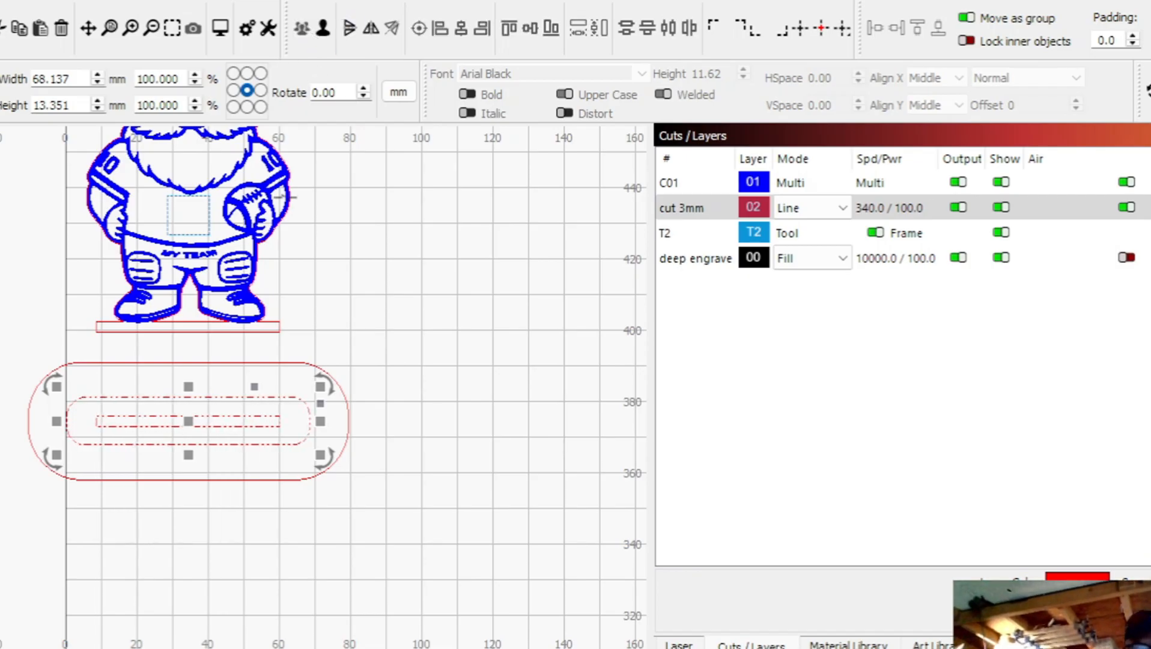
key("shift+Down")
key("Down")
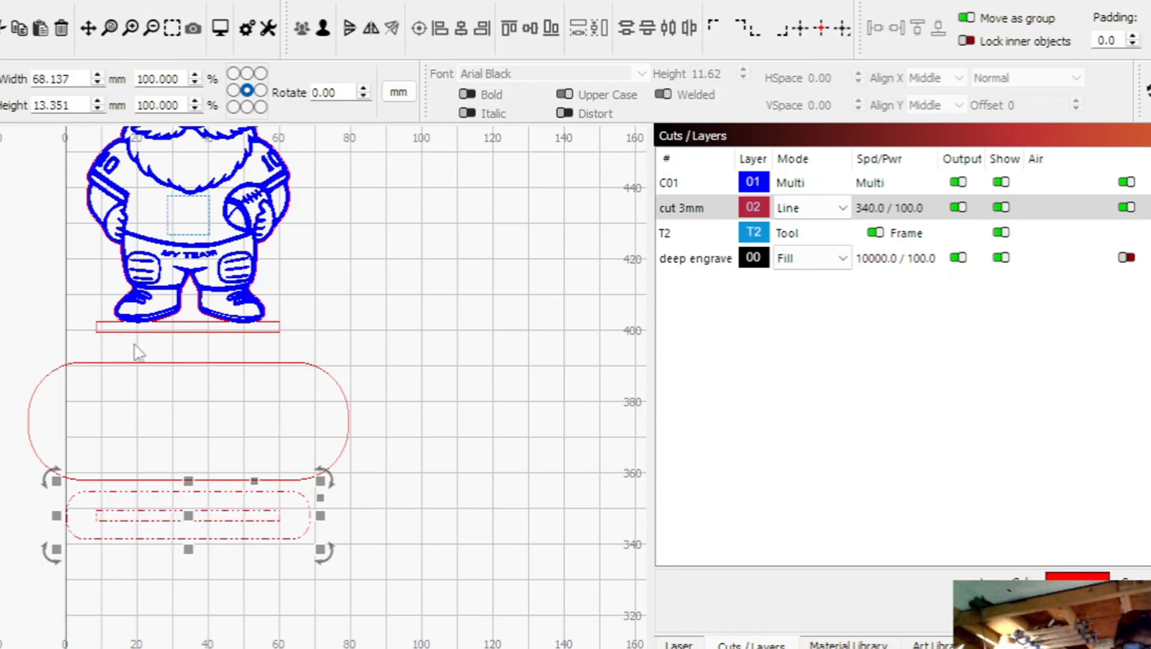
scroll(180, 364, "down", 3)
left_click_drag(82, 137, 78, 134)
scroll(77, 228, "down", 3)
left_click_drag(77, 227, 2, 240)
right_click(2, 243)
left_click(14, 378)
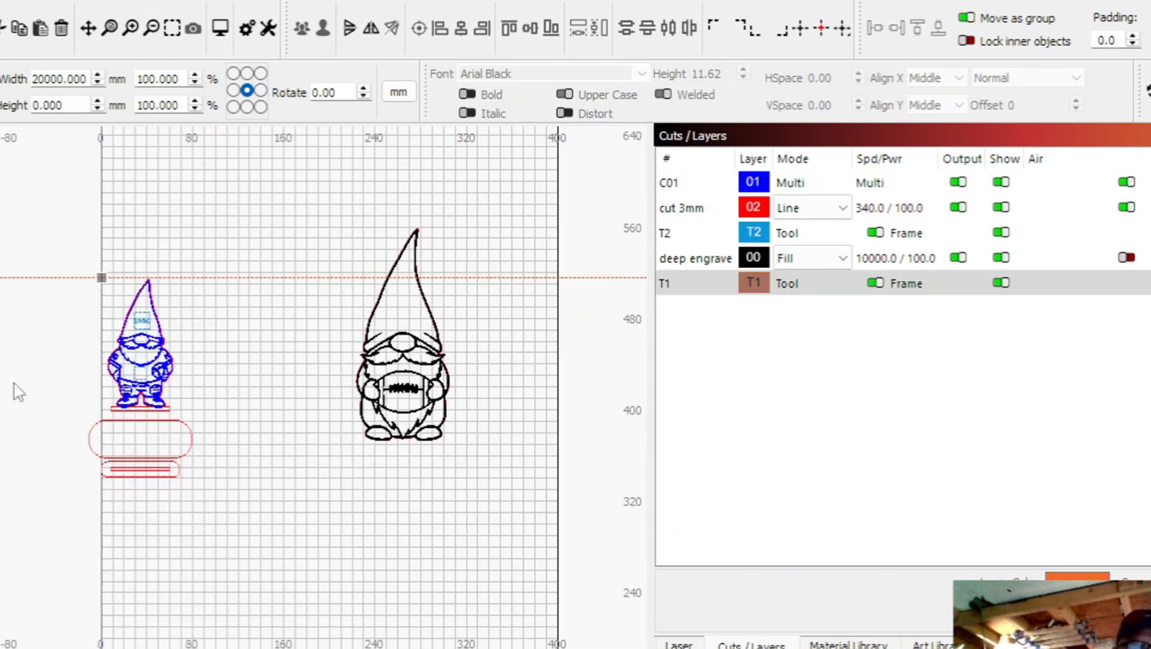
Move the blue gnome with its foot tab a few millimetres up and to the right, and clear the selection
left_click_drag(80, 274, 216, 419)
scroll(181, 340, "up", 4)
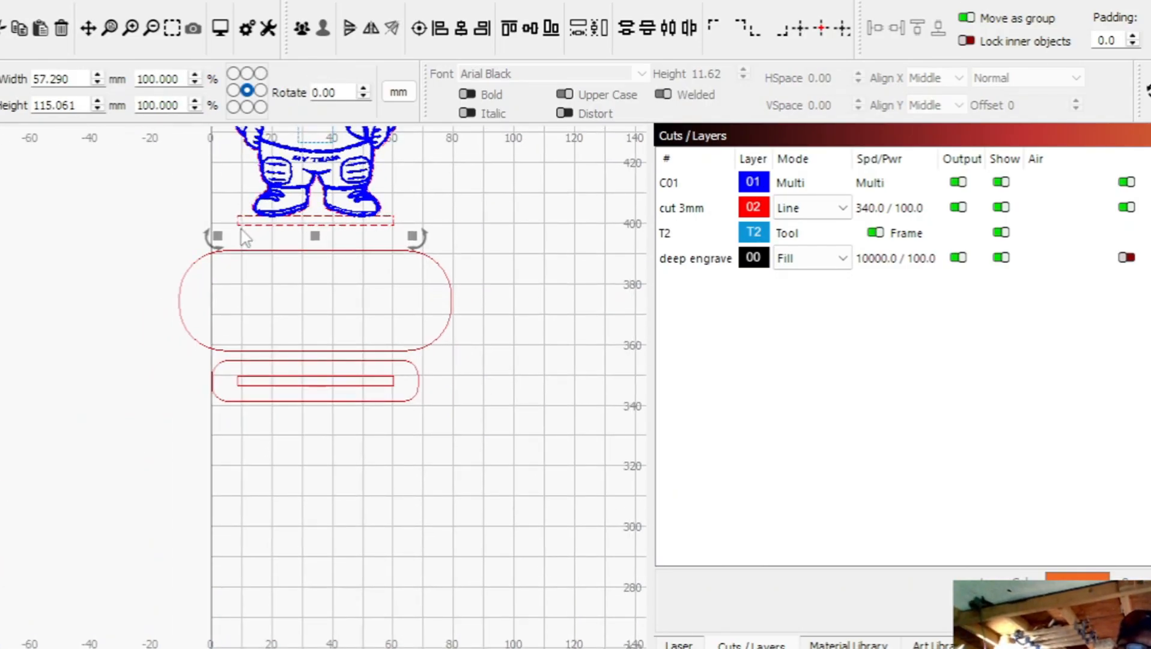
mouse_move(246, 239)
left_mouse_down()
mouse_move(257, 351)
mouse_move(234, 393)
mouse_move(68, 246)
mouse_move(180, 111)
mouse_move(290, 232)
mouse_move(248, 247)
left_mouse_up()
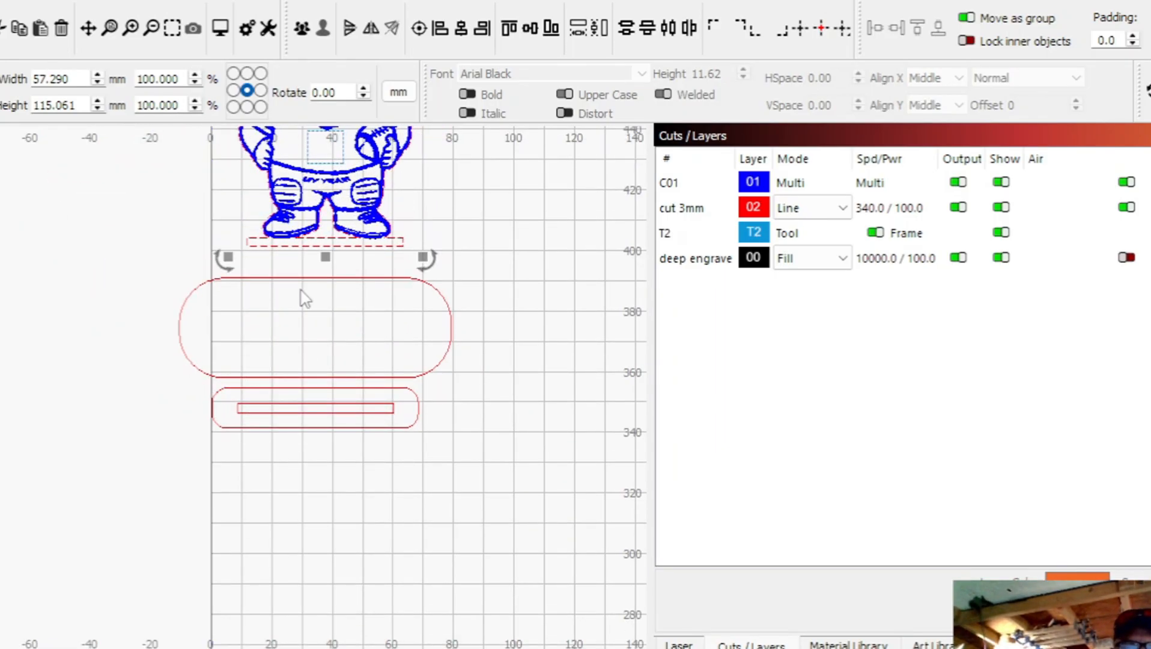
left_click(154, 424)
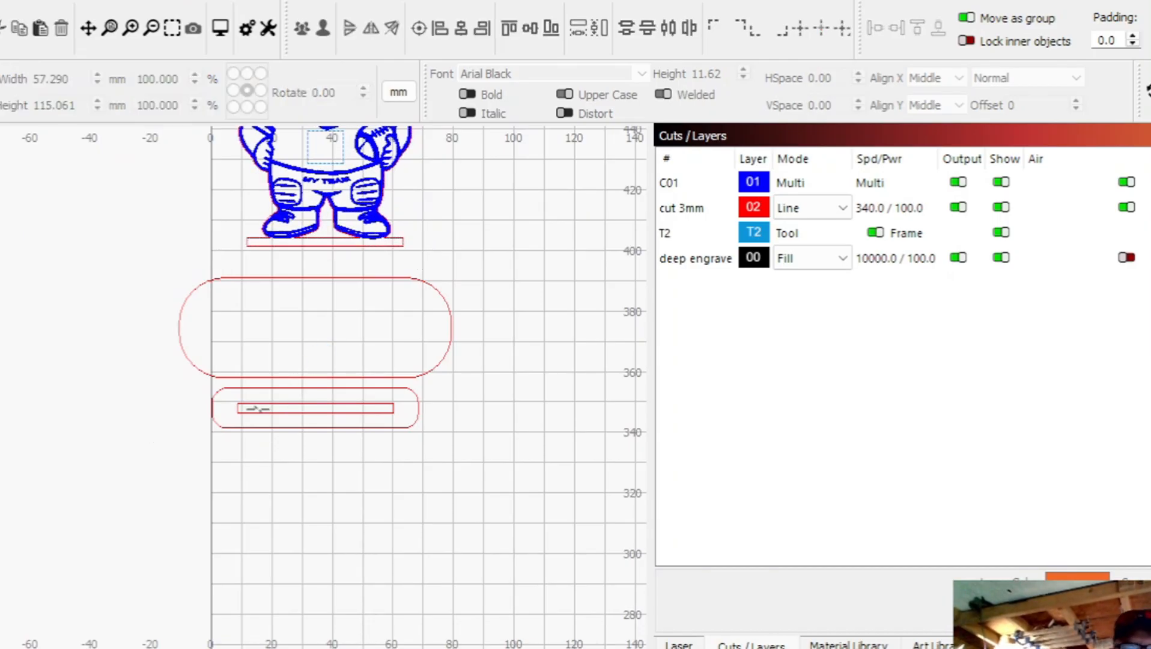
Duplicate the ungrouped small rounded rectangle and centre the copy inside the large base outline
left_click(230, 398)
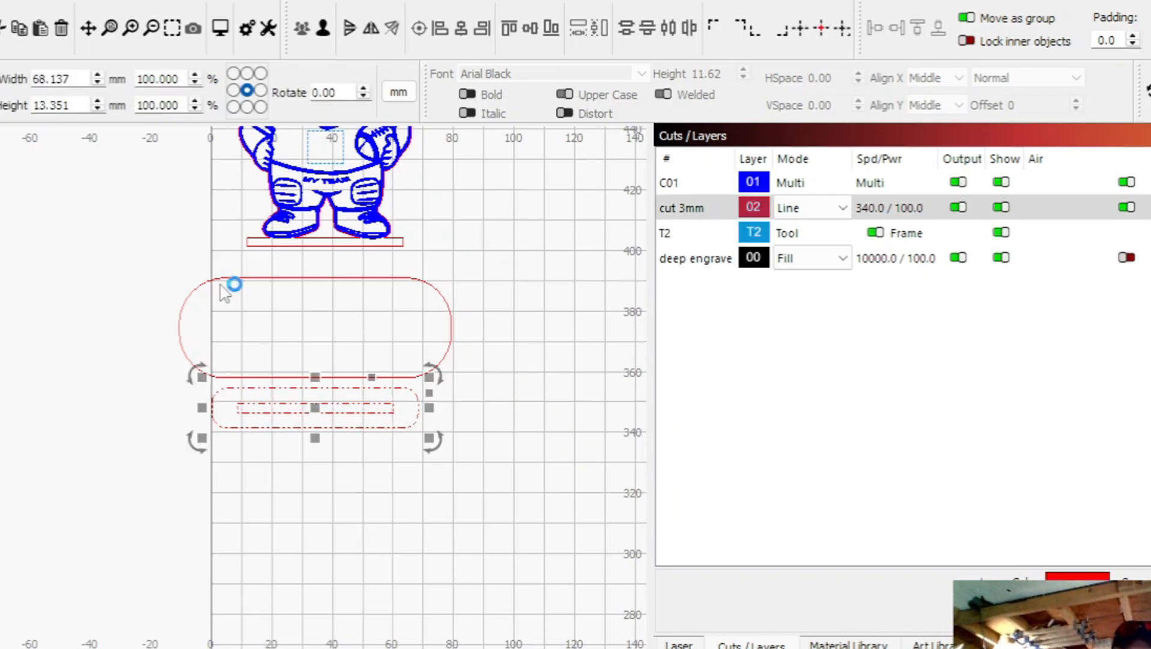
left_click(160, 285)
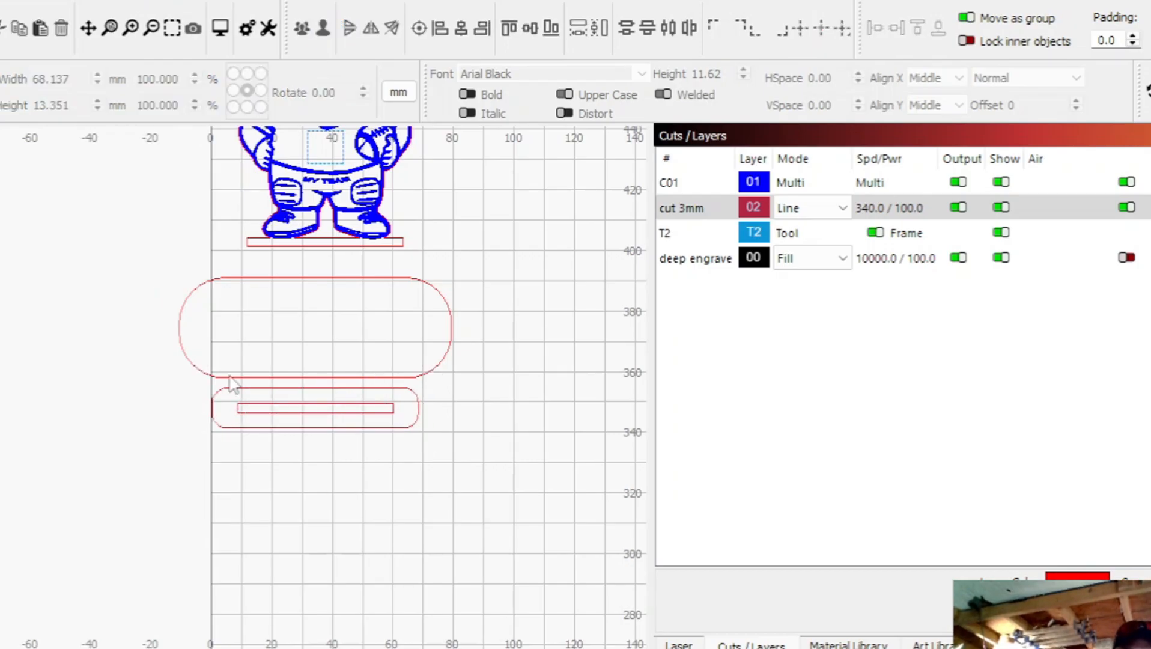
left_click(220, 390)
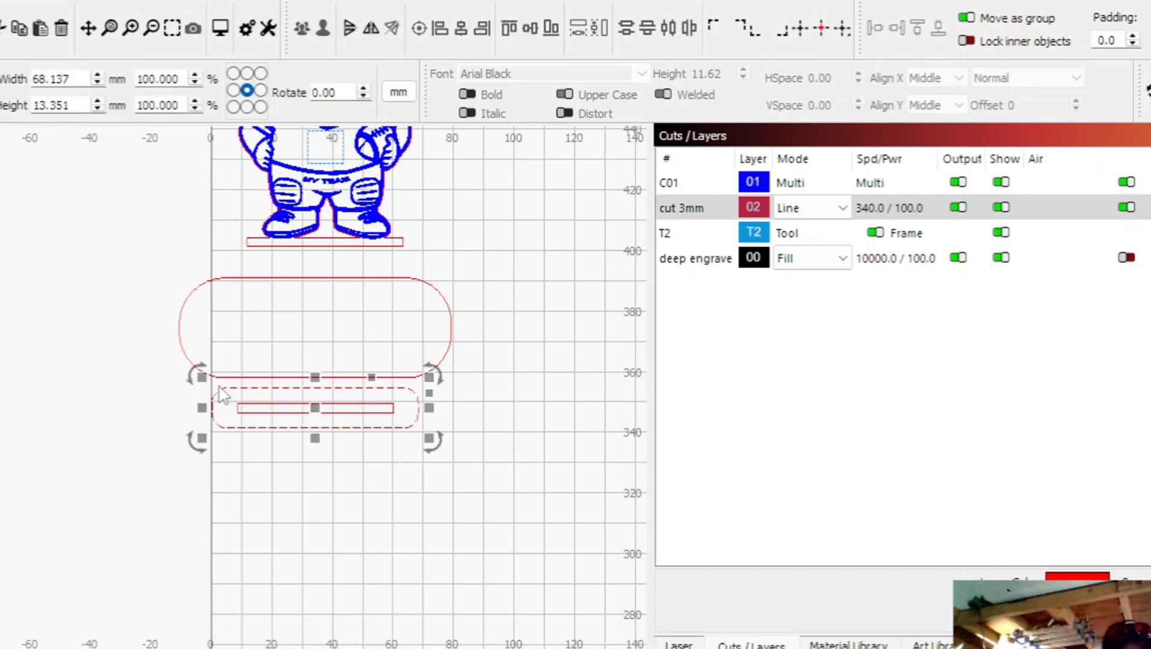
left_click_drag(263, 290, 239, 269)
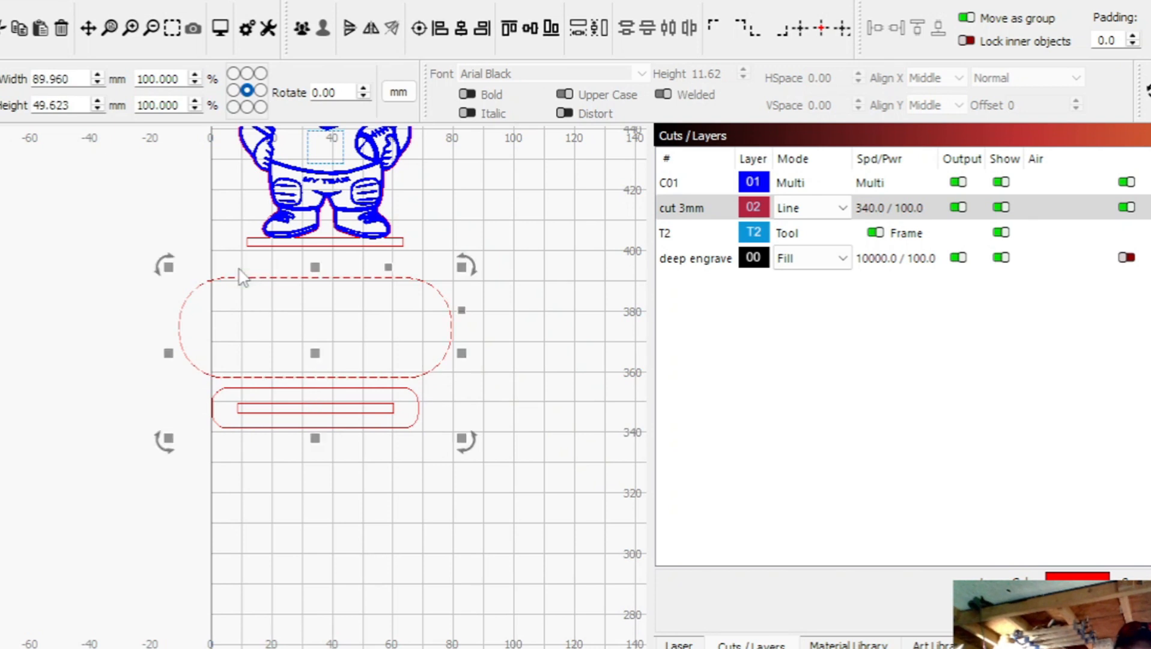
left_click(418, 27)
left_click(536, 248)
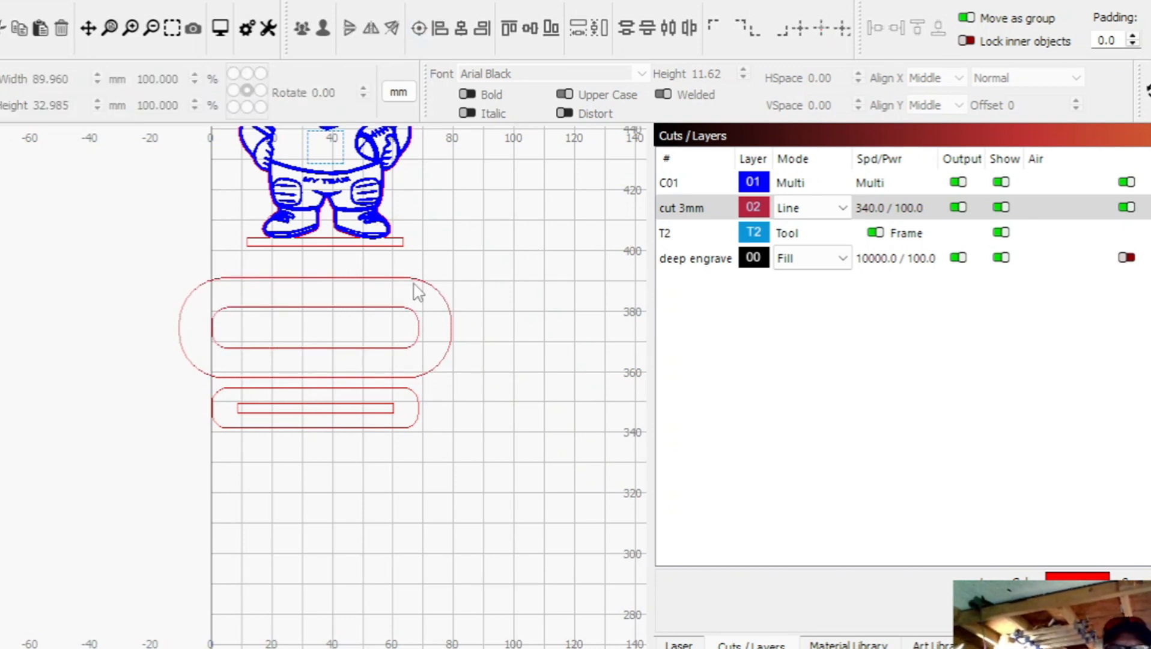
Check the centred rounded rectangle against the slotted piece below by selecting them, and clear the selection
left_click_drag(342, 323, 286, 326)
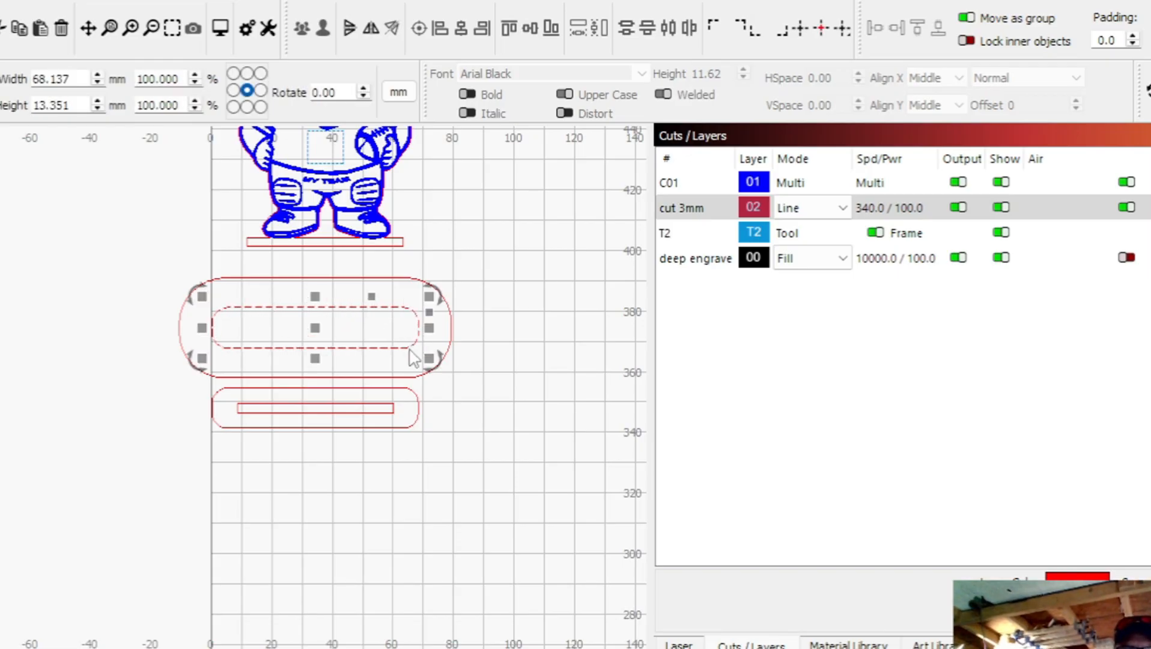
left_click_drag(300, 453, 287, 446)
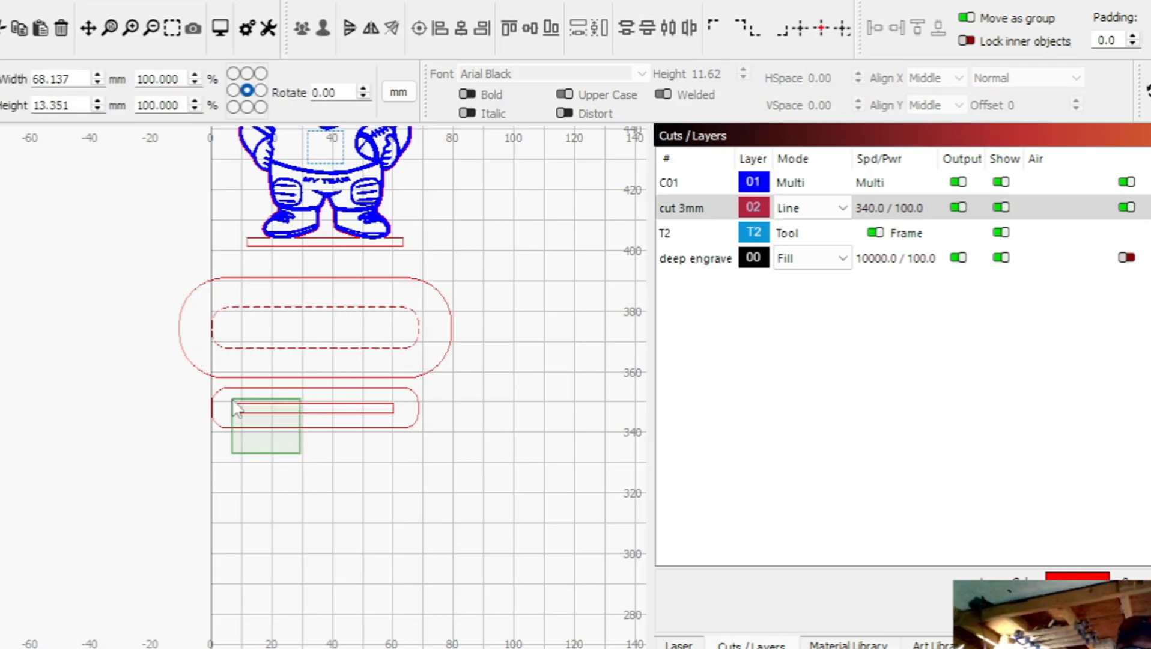
left_click_drag(232, 400, 241, 410)
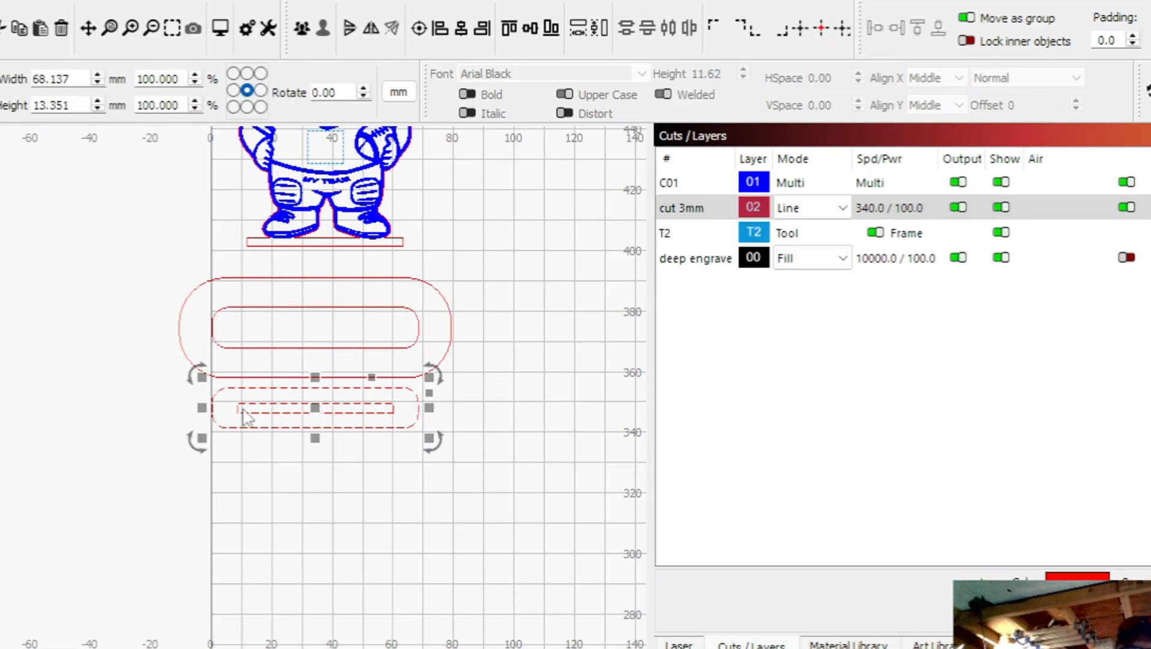
left_click(268, 308, "shift")
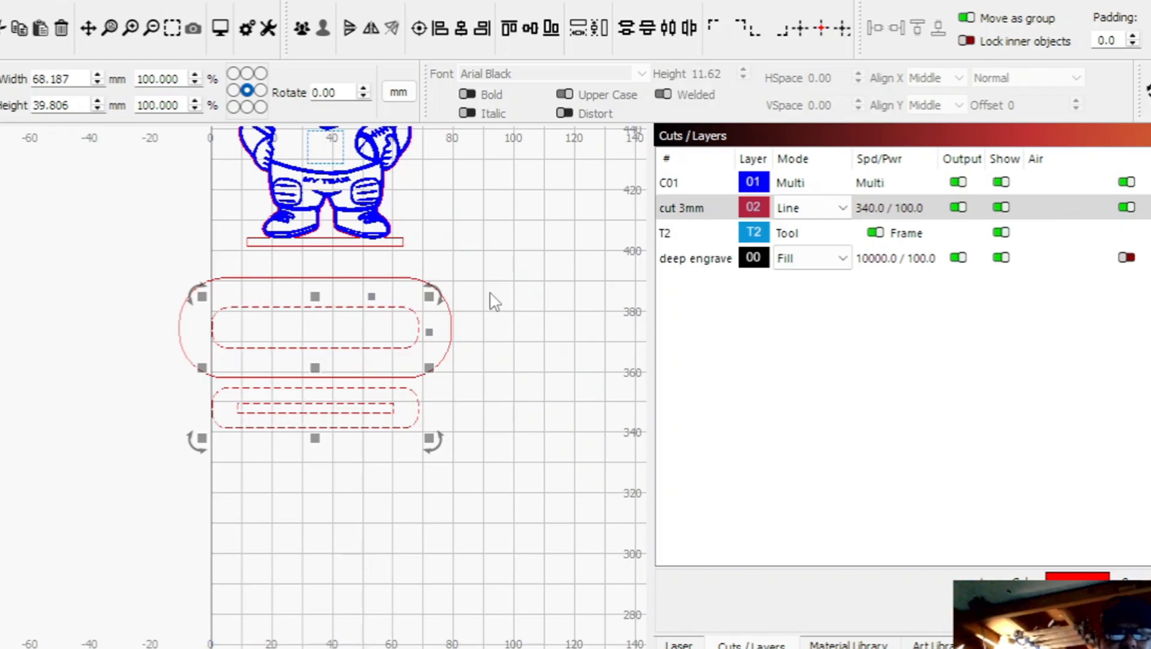
left_click(544, 330)
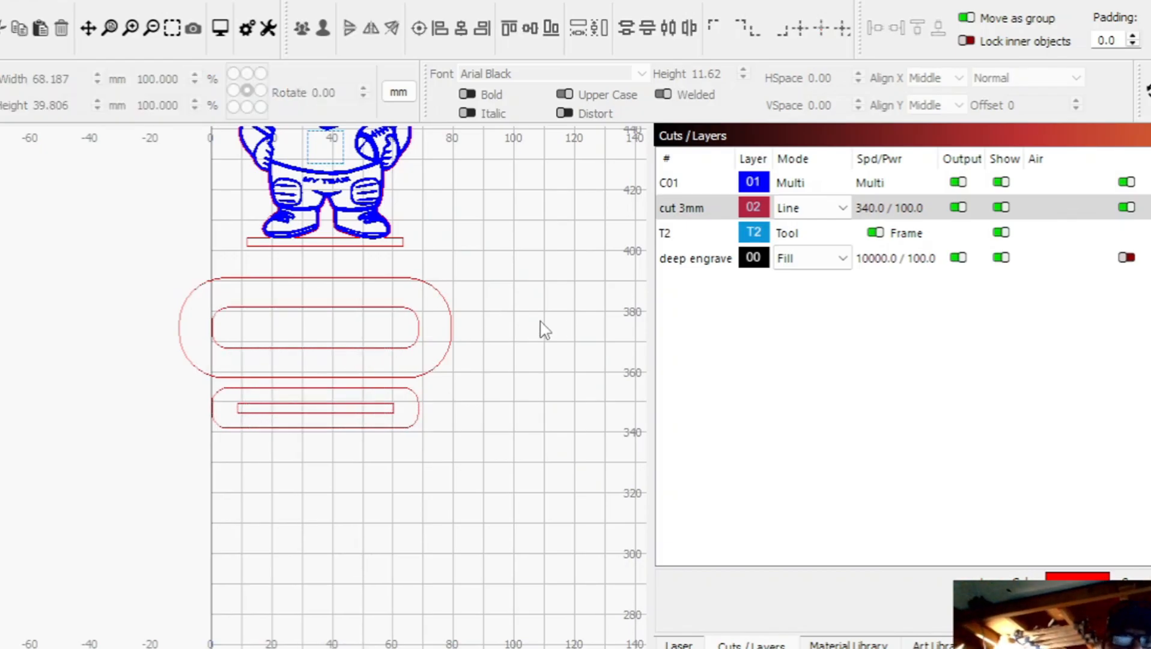
Assign the rounded rectangle inside the large base to the green layer C03 and move that layer to first in the cut order
left_click(293, 348)
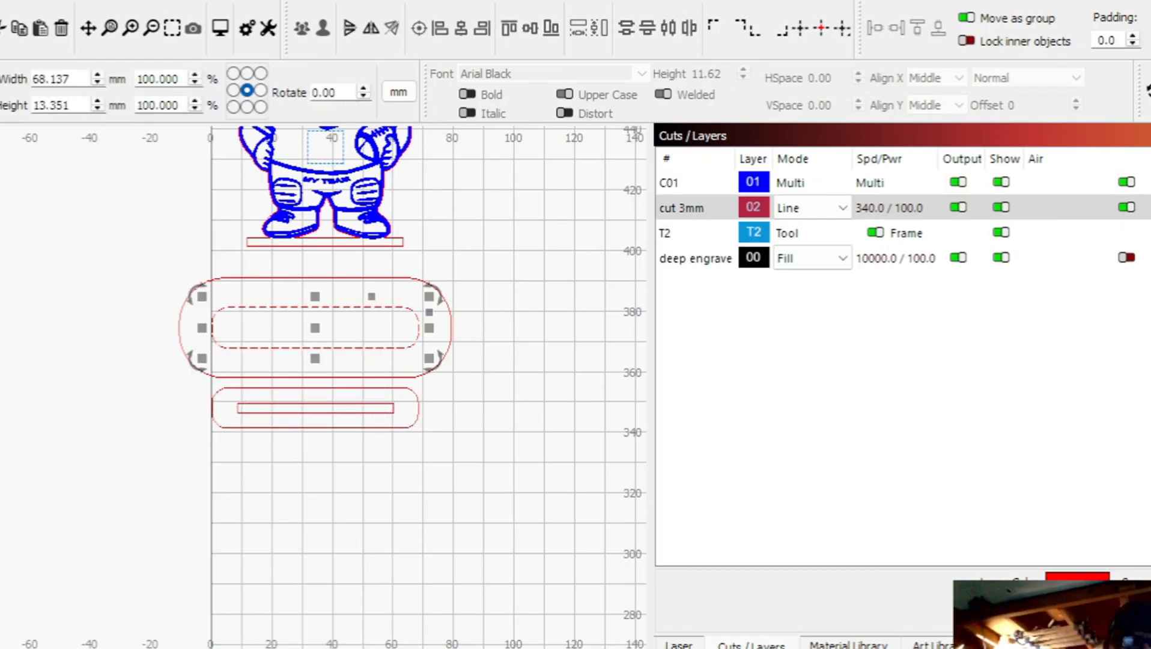
left_click(36, 648)
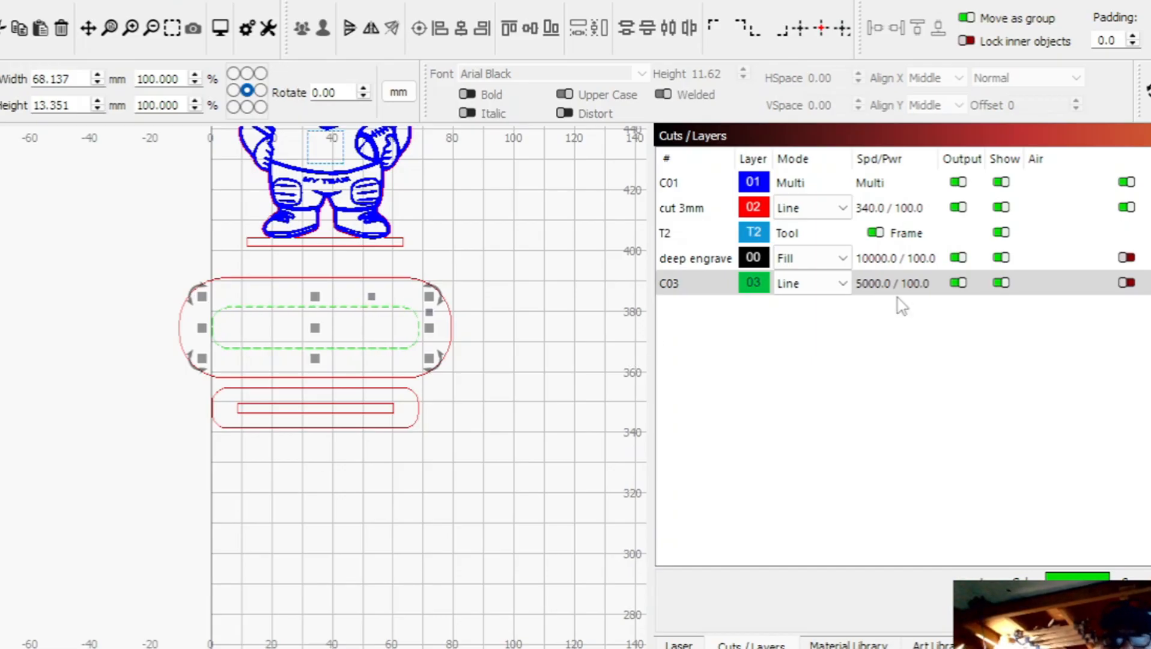
left_click_drag(724, 283, 685, 181)
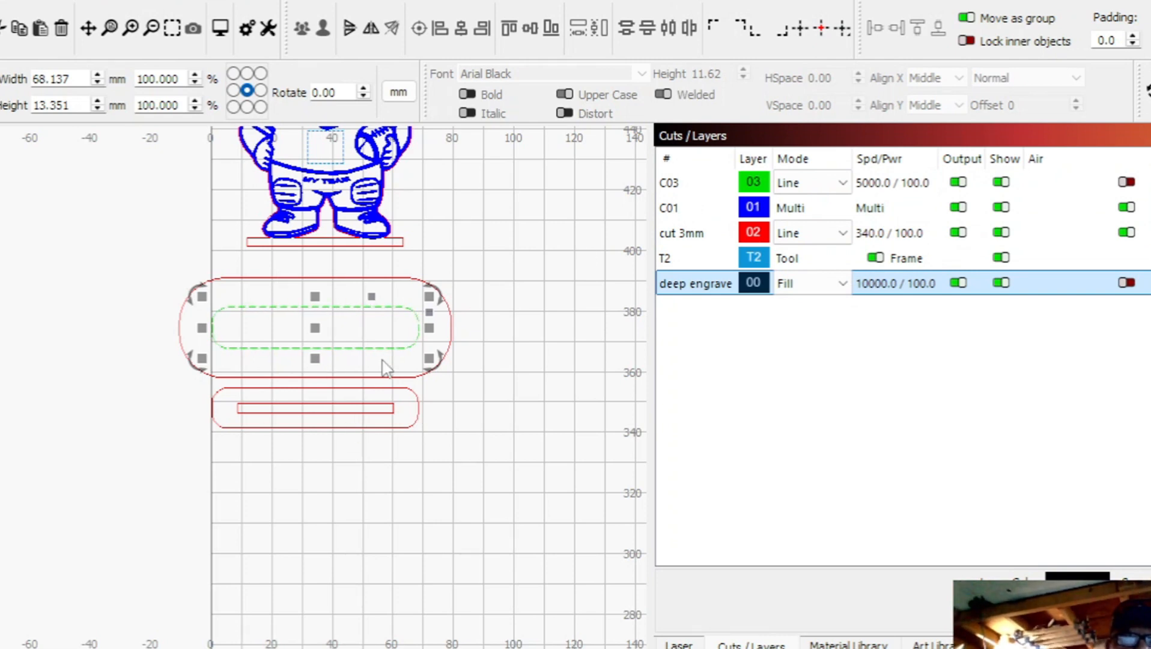
Group the slot with the small rounded rectangle around it, and select the slotted piece to check the grouping
scroll(307, 312, "down", 3)
scroll(235, 204, "up", 8)
scroll(277, 246, "down", 5)
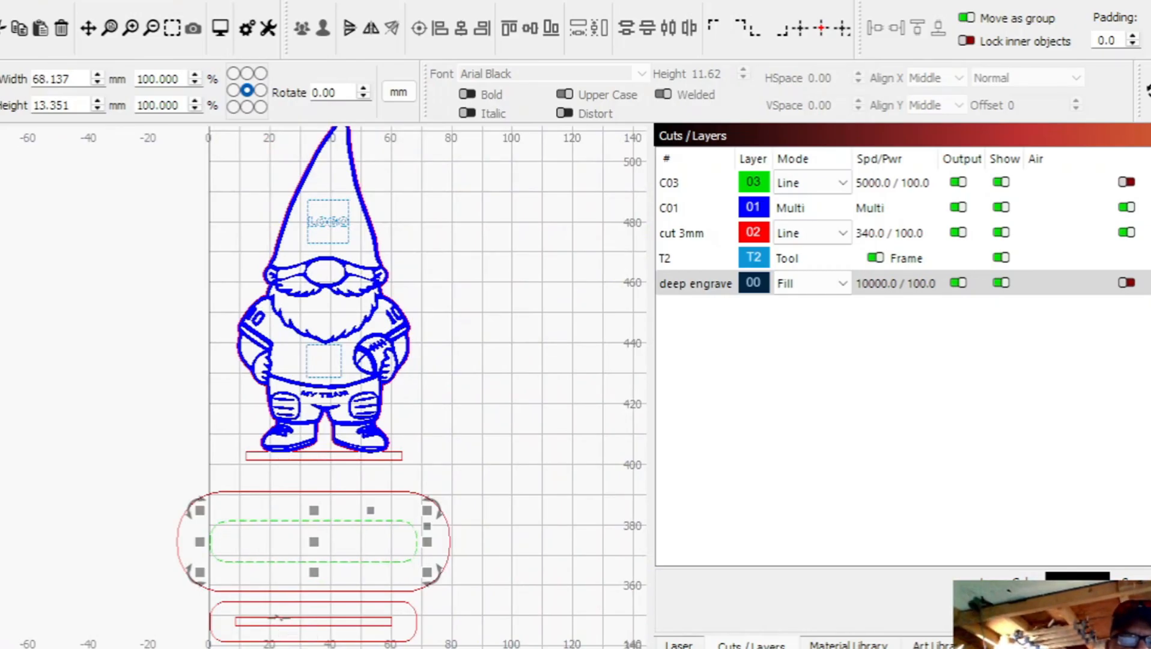
left_click(271, 636)
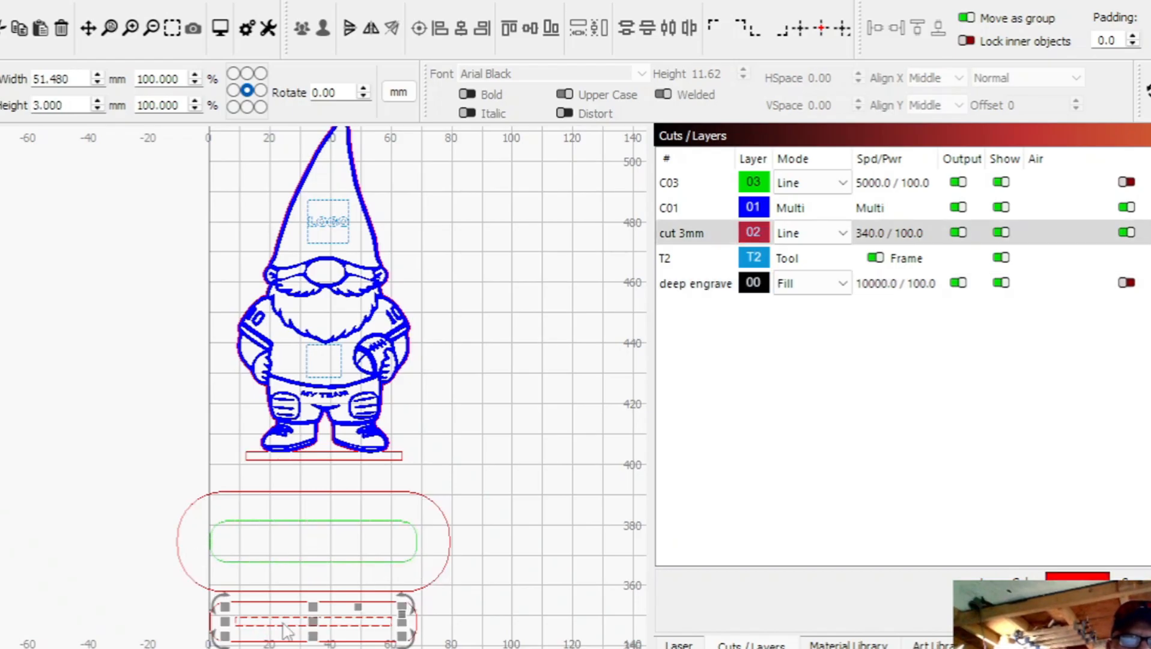
scroll(212, 618, "down", 2)
left_click_drag(213, 618, 216, 486)
scroll(216, 486, "up", 4)
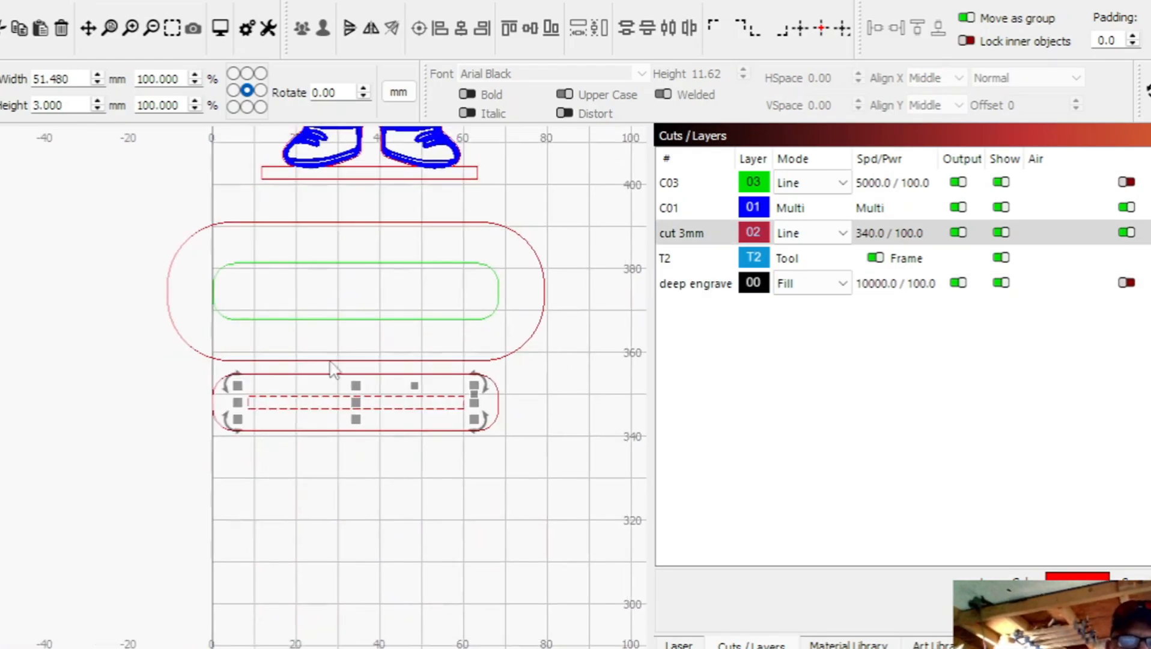
left_click_drag(302, 453, 259, 399)
left_click(322, 511)
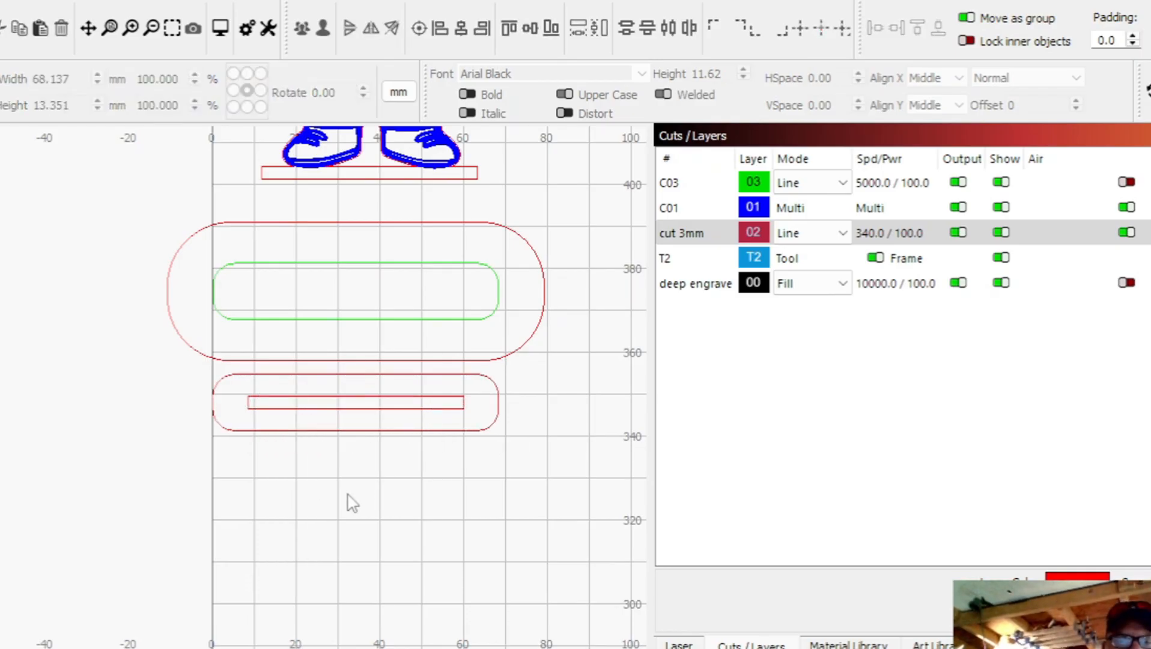
scroll(349, 475, "down", 1)
left_click_drag(343, 466, 290, 411)
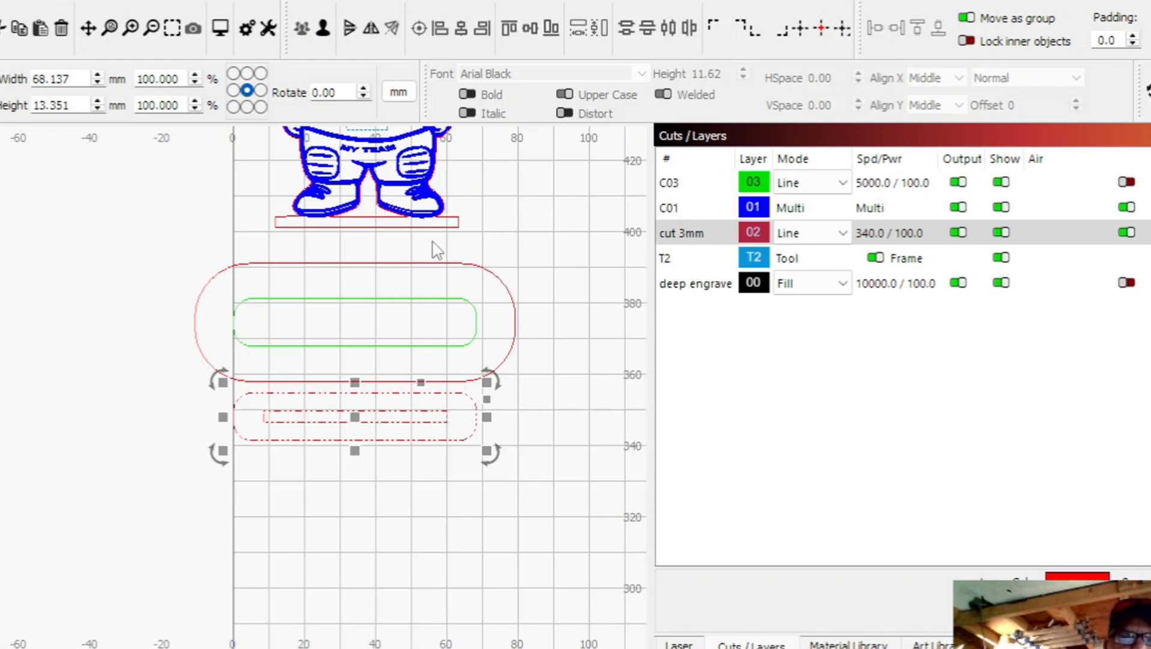
Group the large base outline with the green rounded rectangle inside it, and clear the selection
left_click(564, 372)
left_click_drag(531, 368, 466, 295)
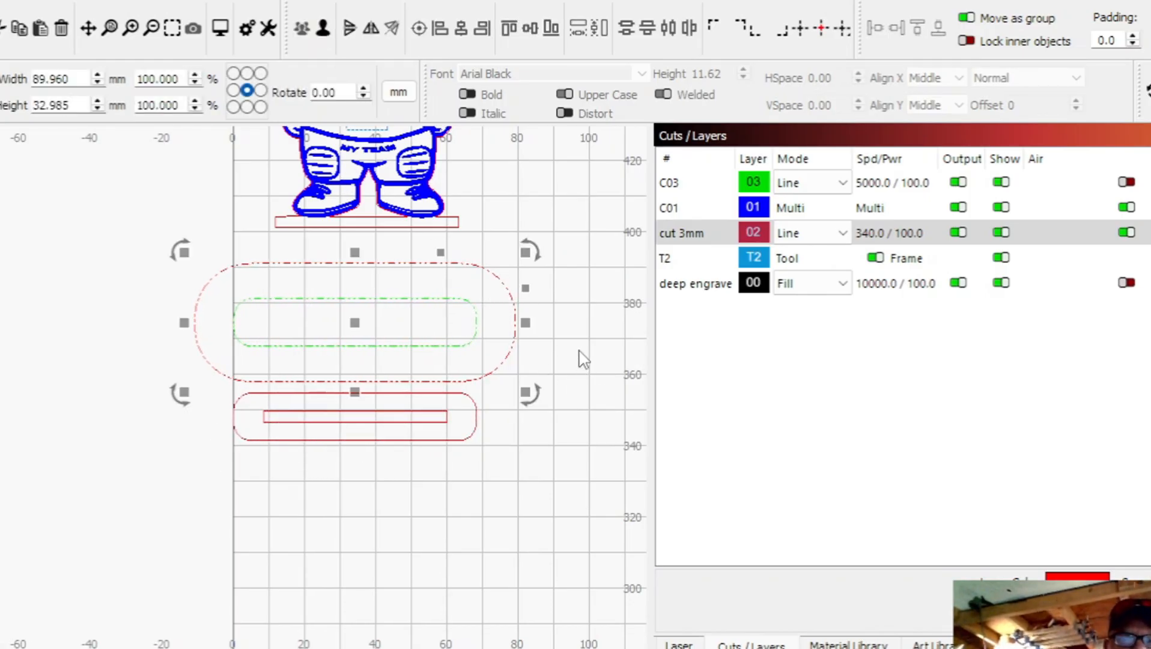
scroll(578, 373, "down", 3)
left_click(578, 388)
scroll(520, 399, "down", 1)
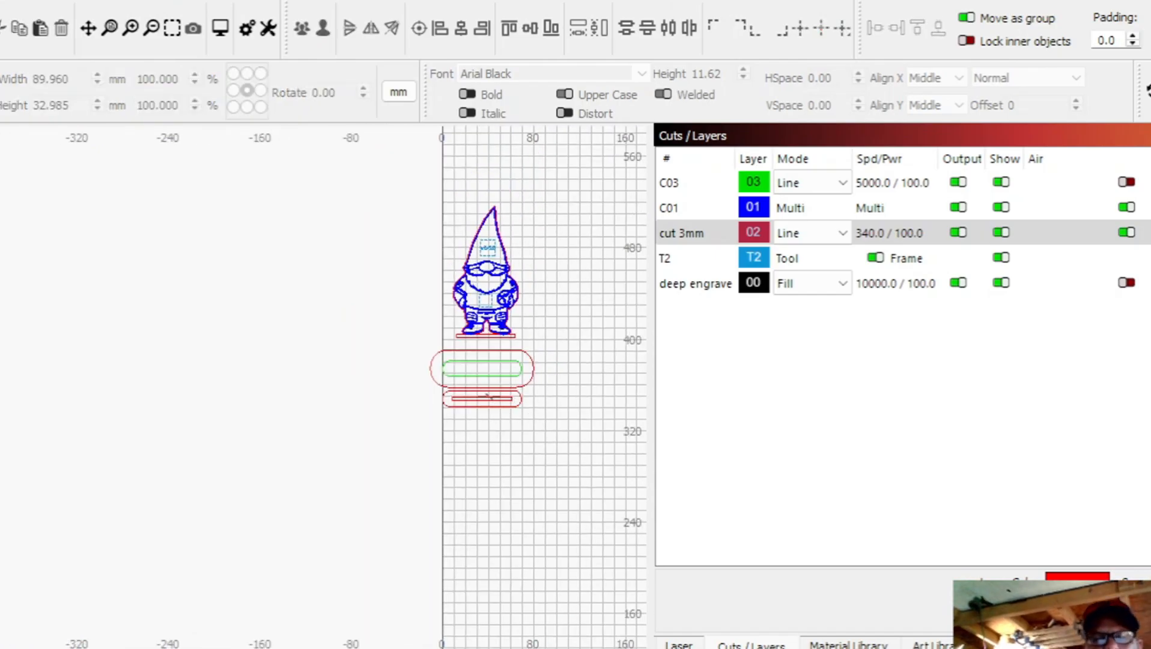
Examine the LOGO placeholder text inside its frame on the gnome's hat by selecting it
scroll(457, 370, "up", 3)
scroll(379, 283, "up", 2)
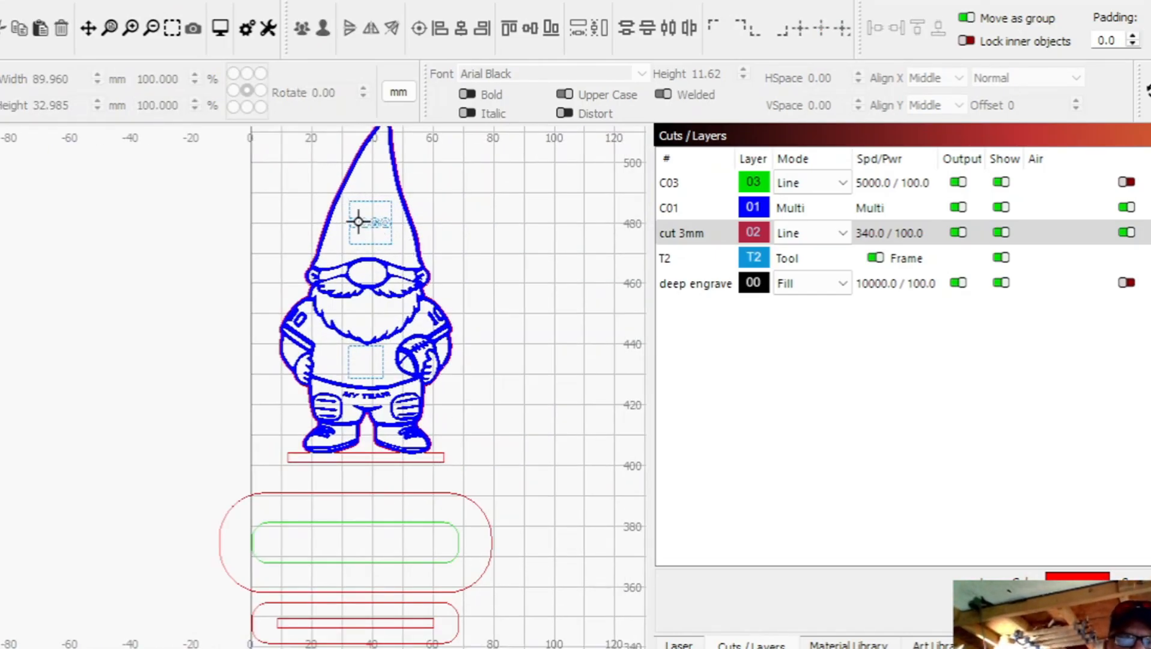
scroll(376, 219, "up", 3)
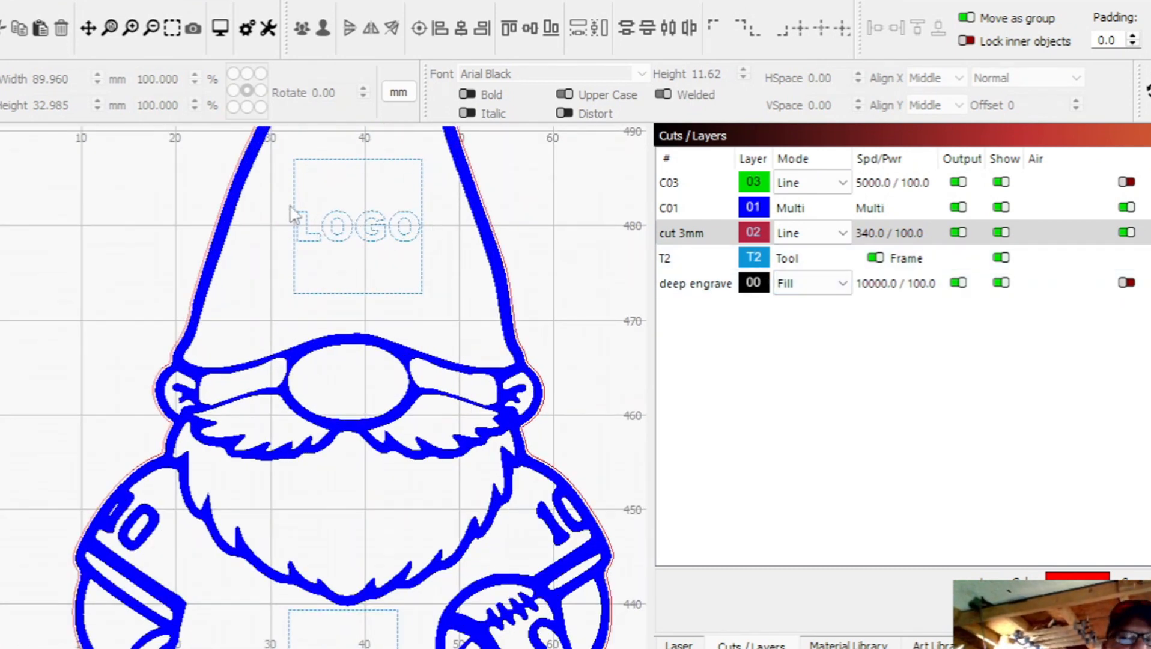
left_click(367, 227)
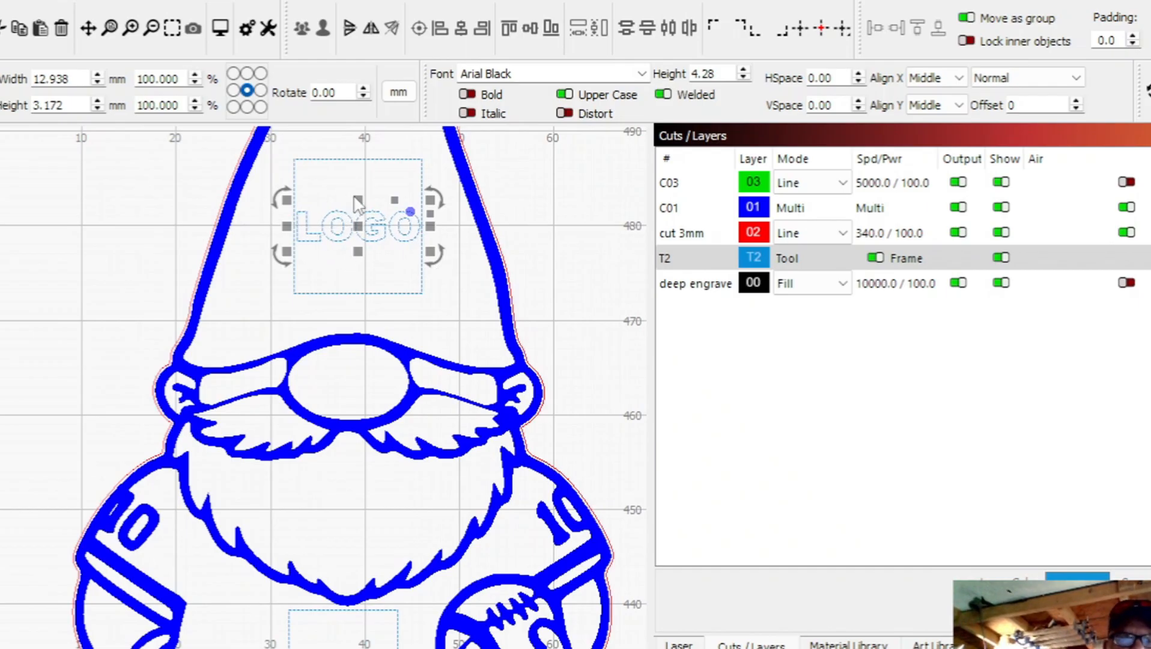
scroll(420, 240, "down", 4)
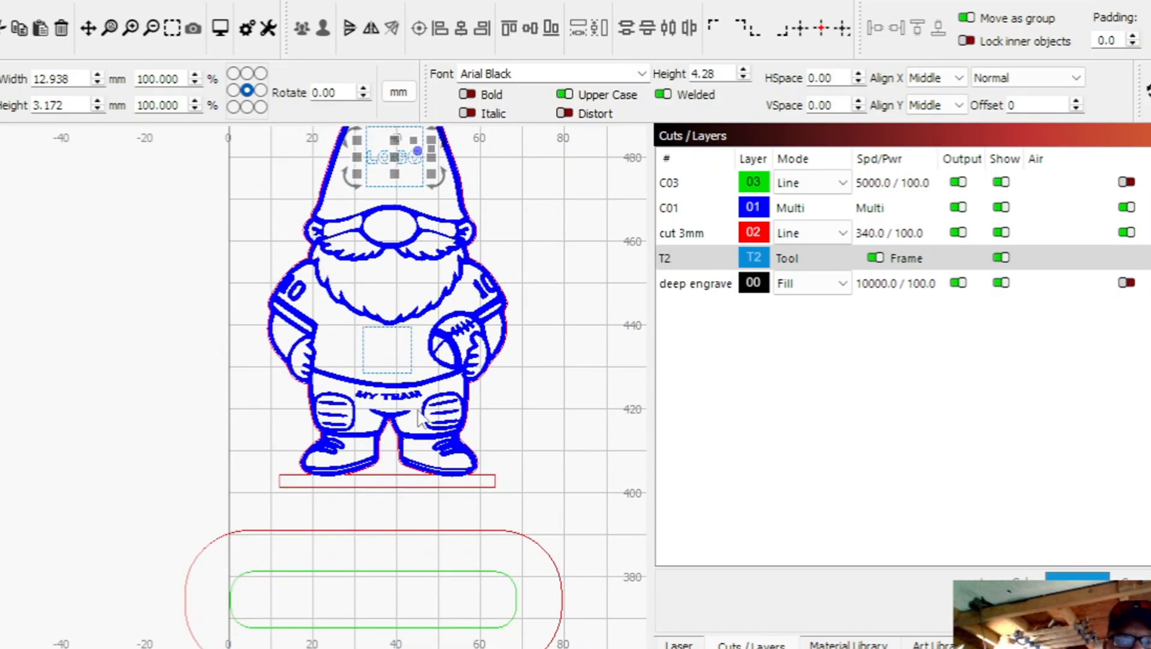
Replace the "MY TEAM" lettering on the gnome's pants with "TEAM"
scroll(409, 385, "up", 3)
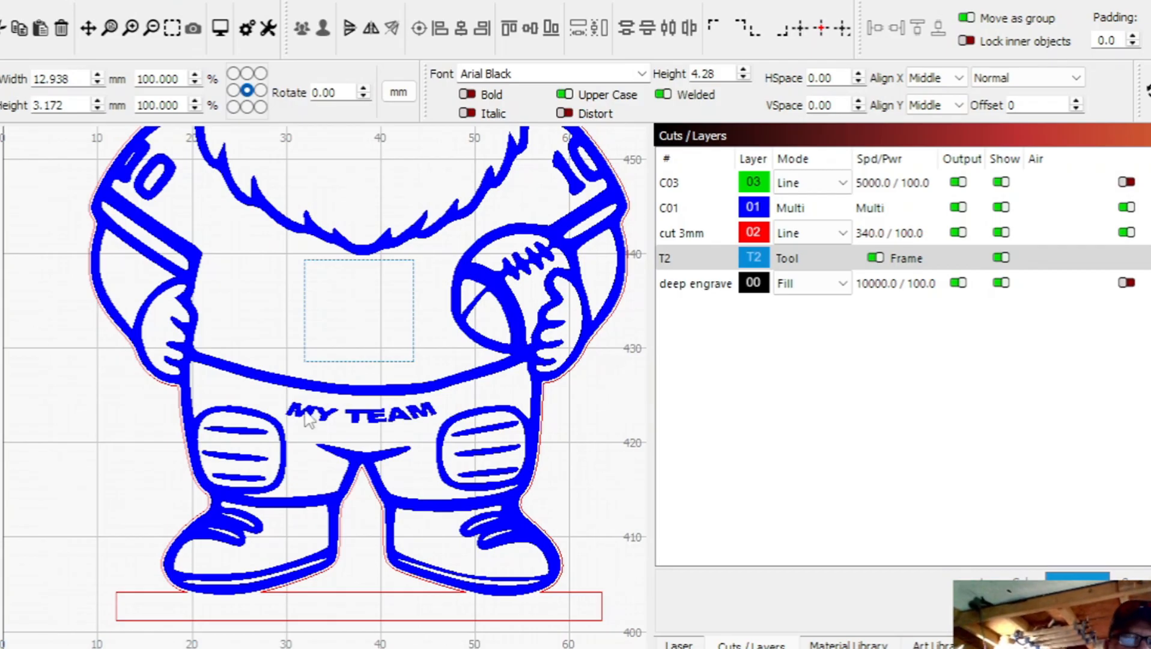
left_click(434, 408)
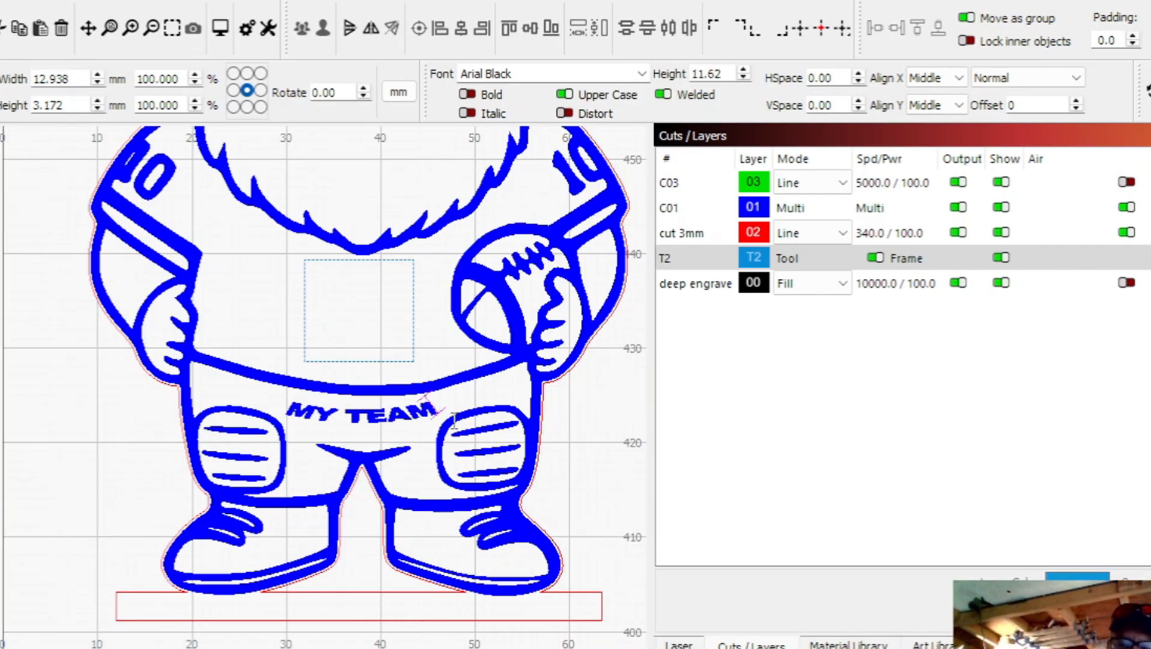
key("BackSpace")
key("BackSpace")
key("BackSpace")
key("BackSpace")
key("BackSpace")
key("BackSpace")
key("BackSpace")
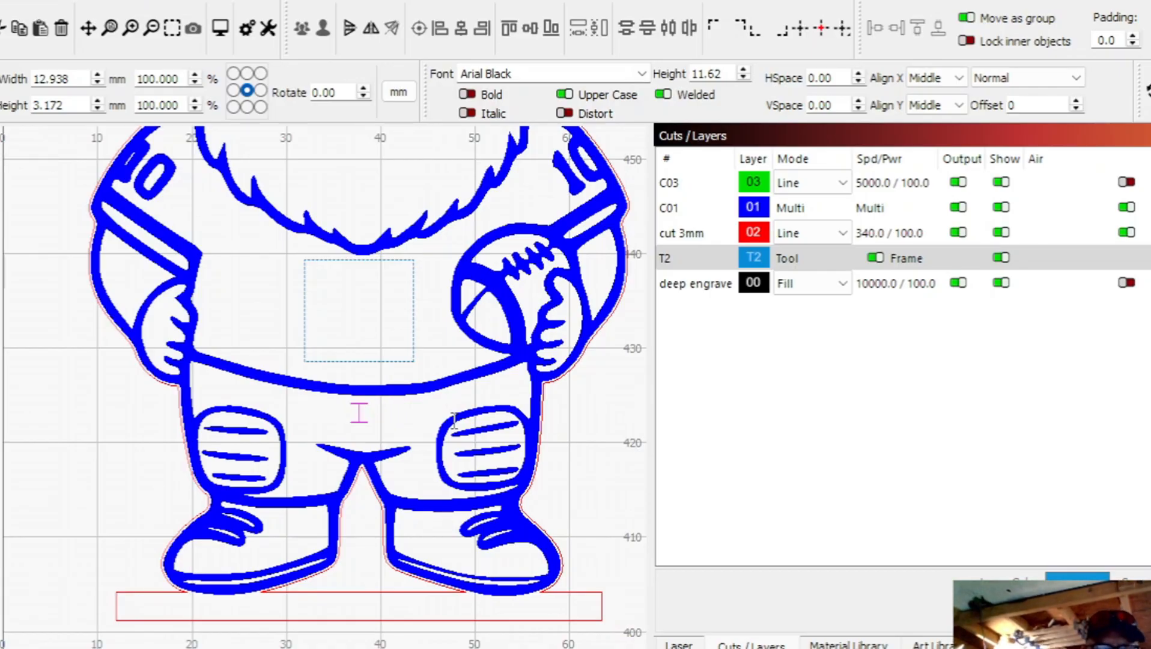
type("TEAM")
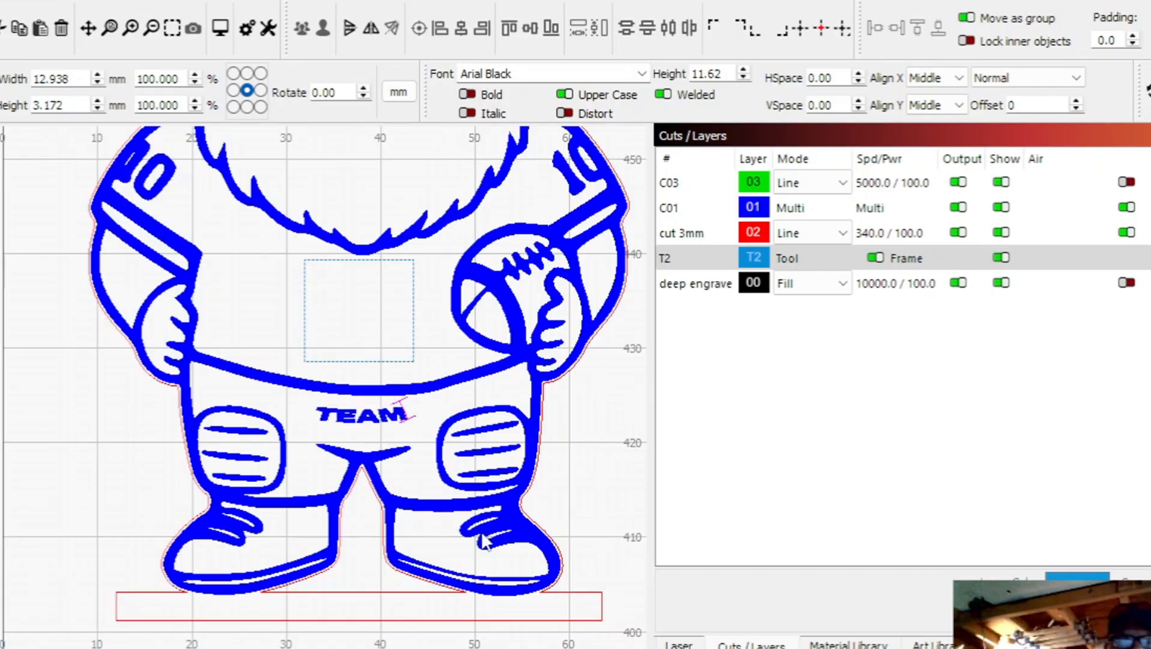
scroll(550, 410, "down", 7)
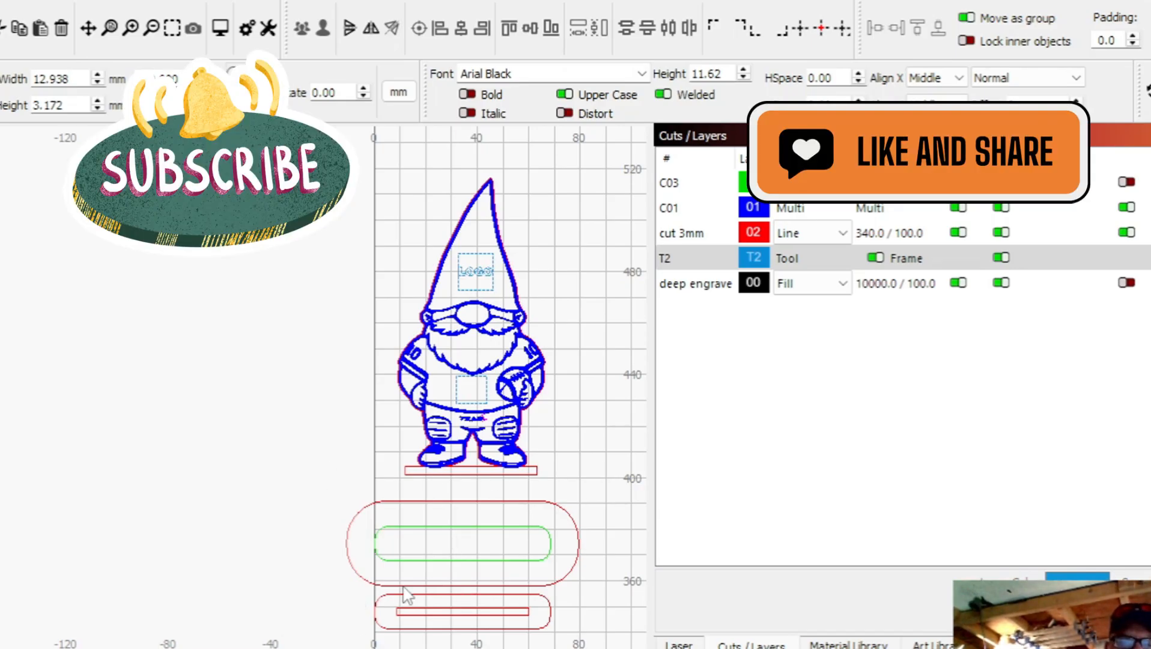
scroll(398, 385, "up", 6)
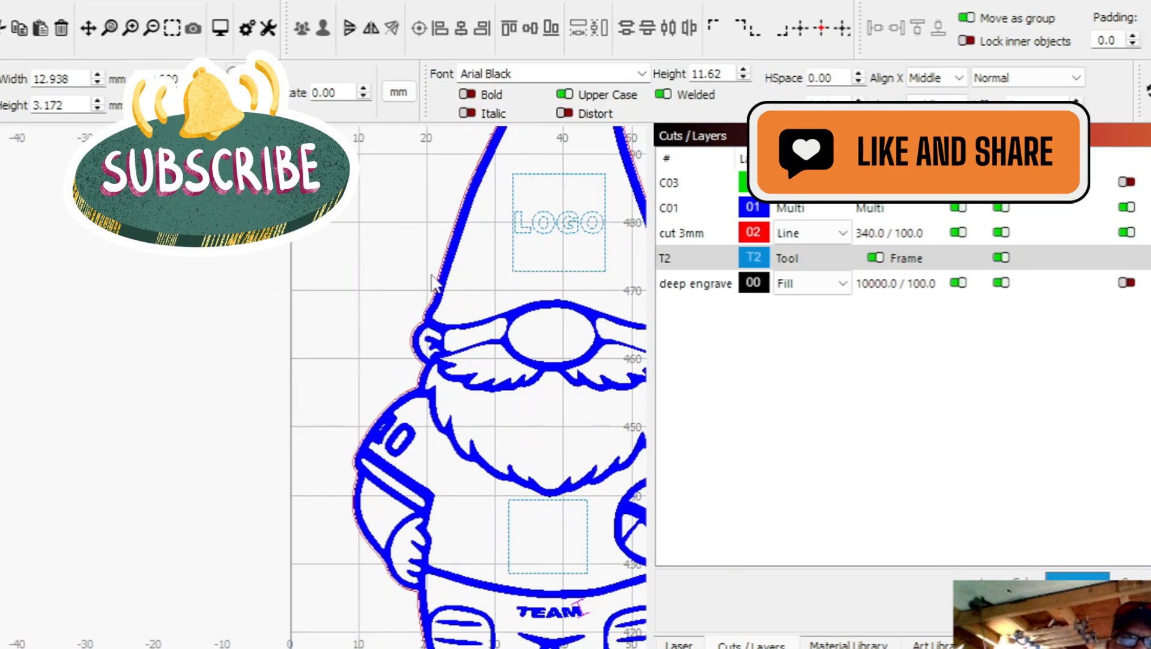
scroll(457, 289, "down", 8)
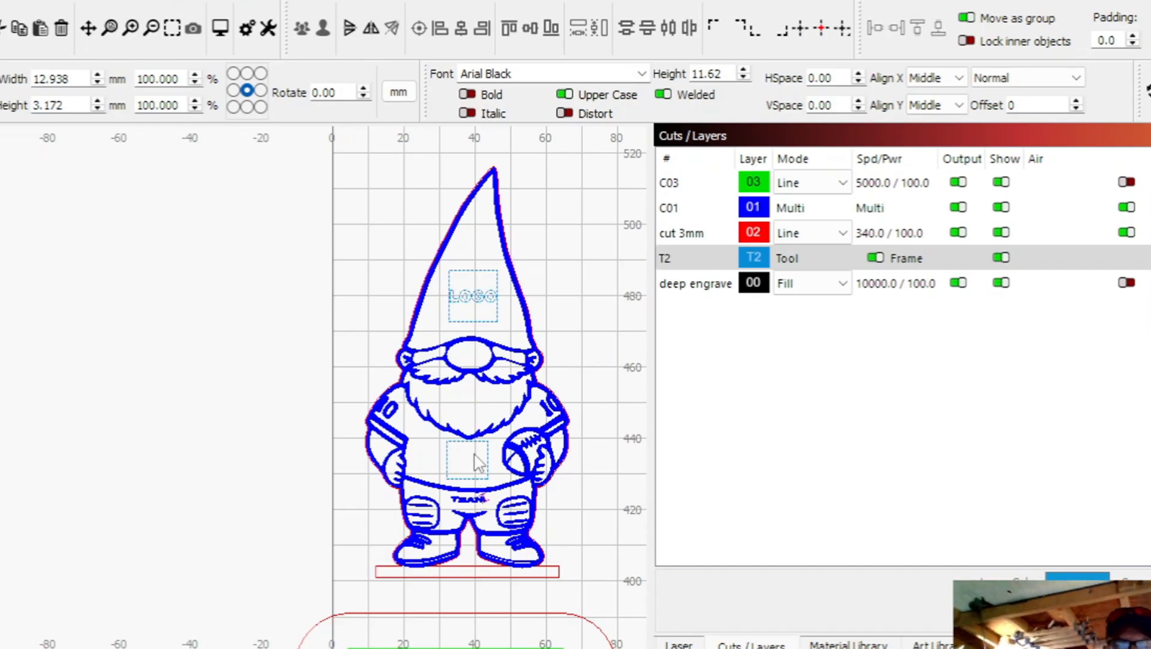
scroll(234, 445, "down", 3)
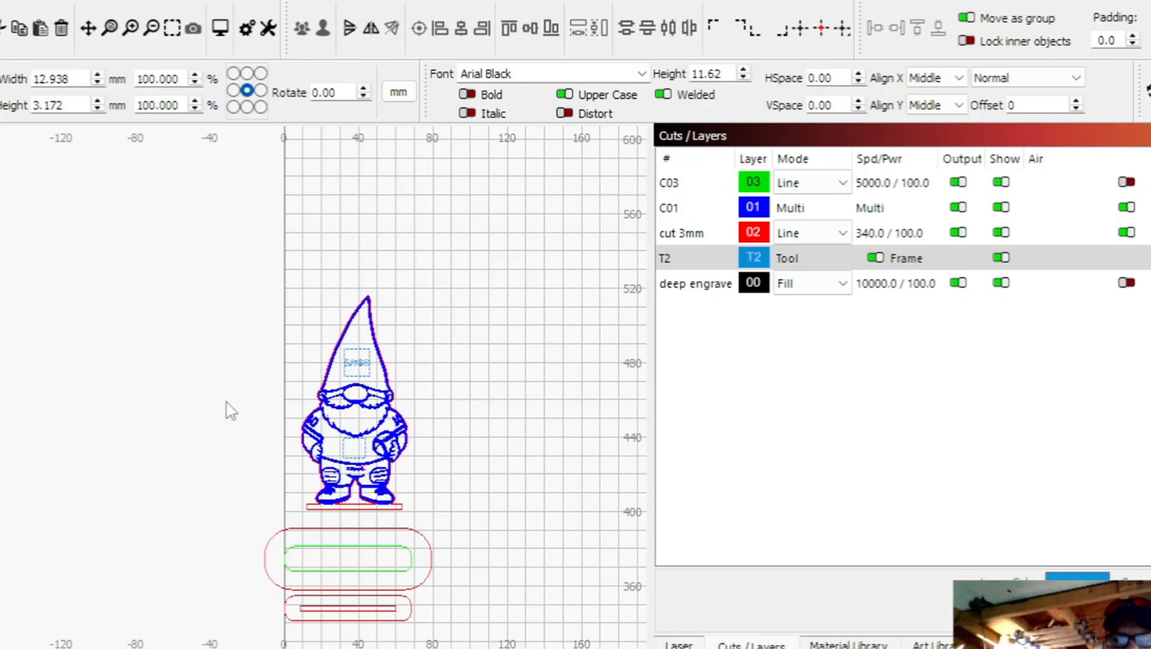
scroll(231, 380, "down", 2)
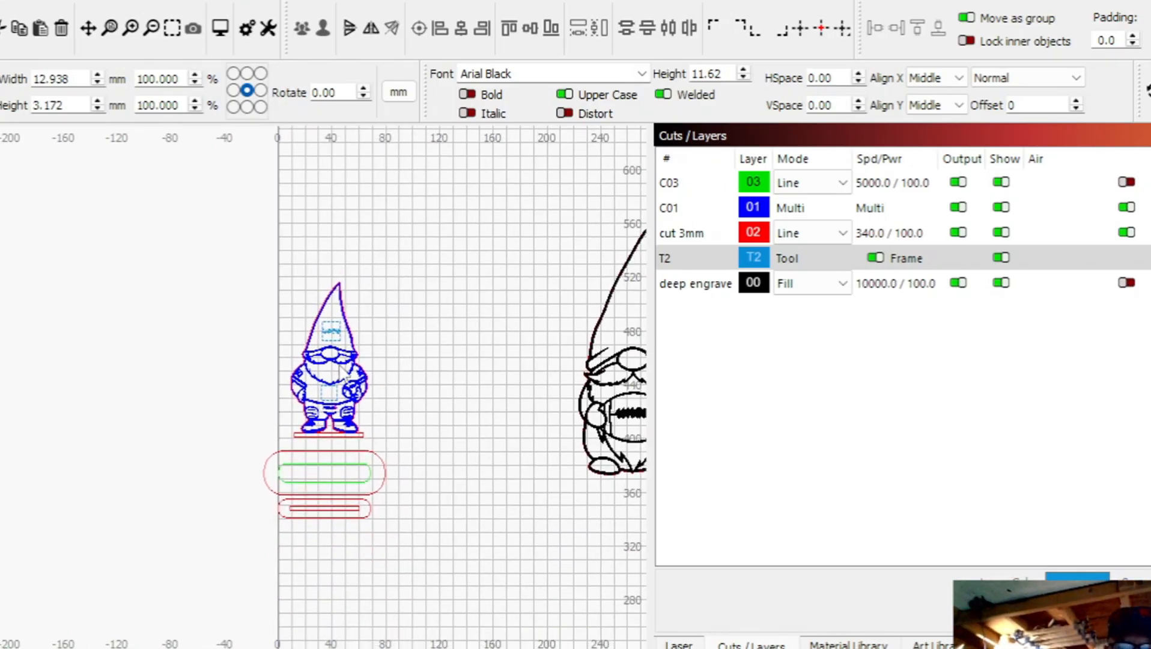
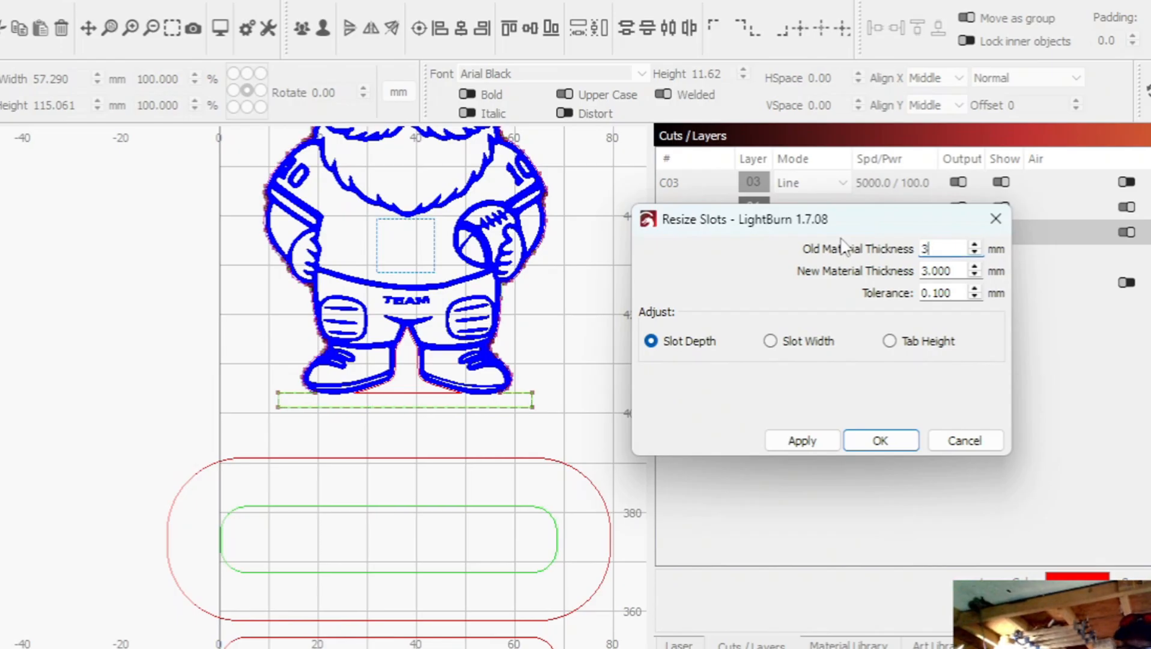
Resize the gnome's foot tab with Resize Slots, adjusting the tab height from 3 mm old to 5 mm new material thickness
key("Tab")
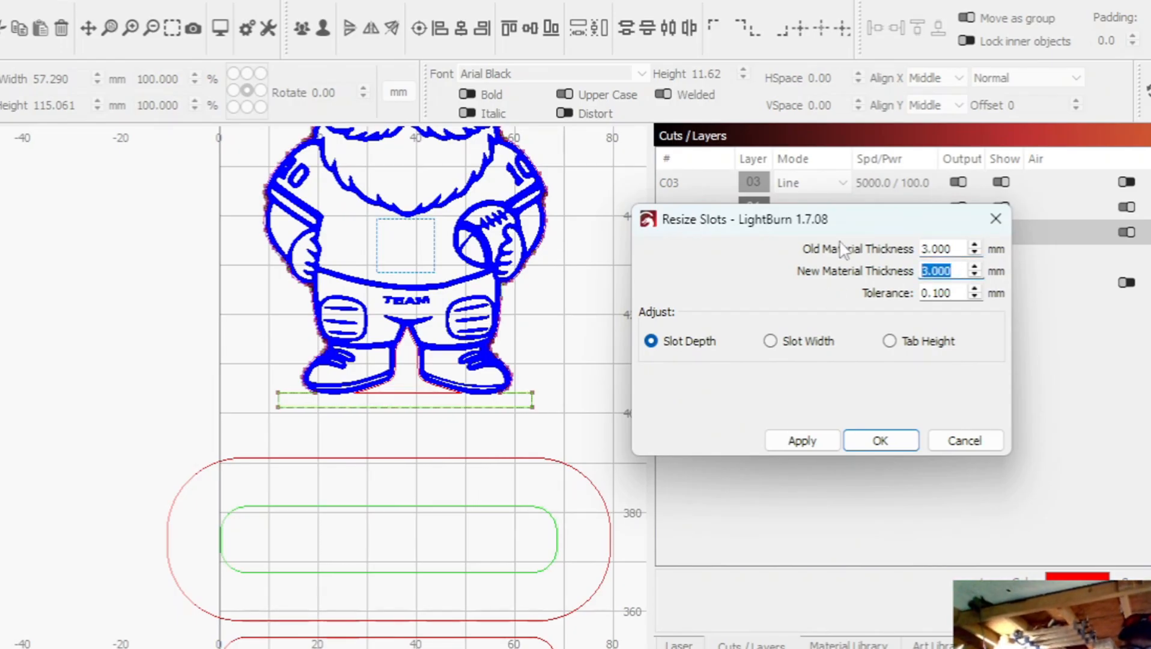
type("5")
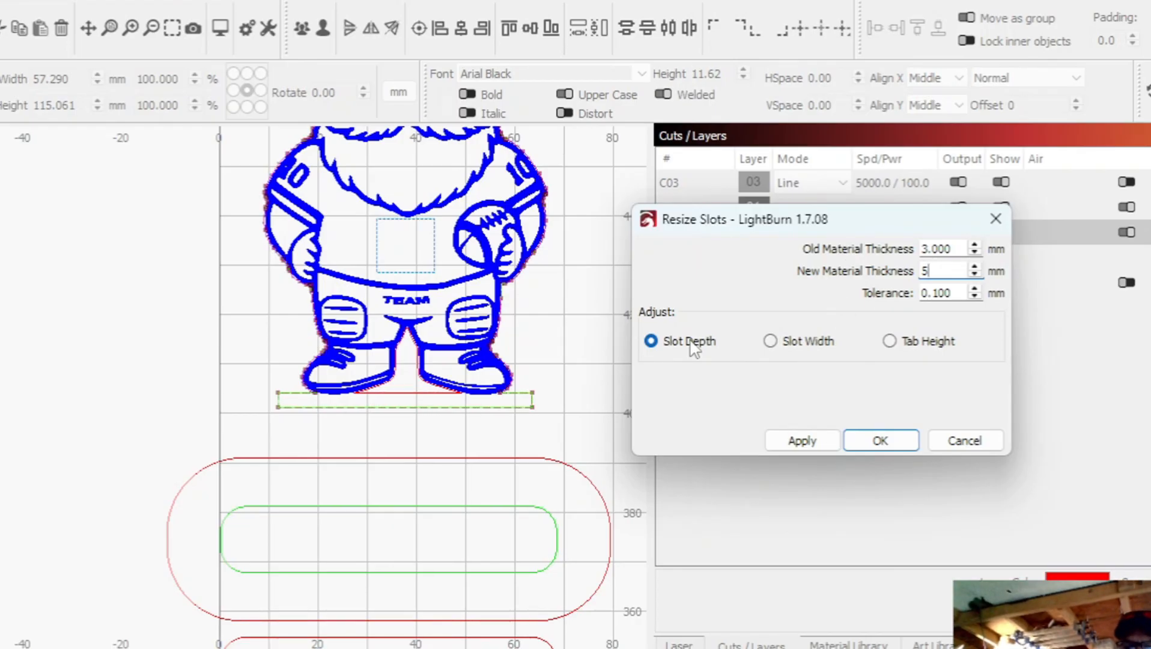
left_click(890, 341)
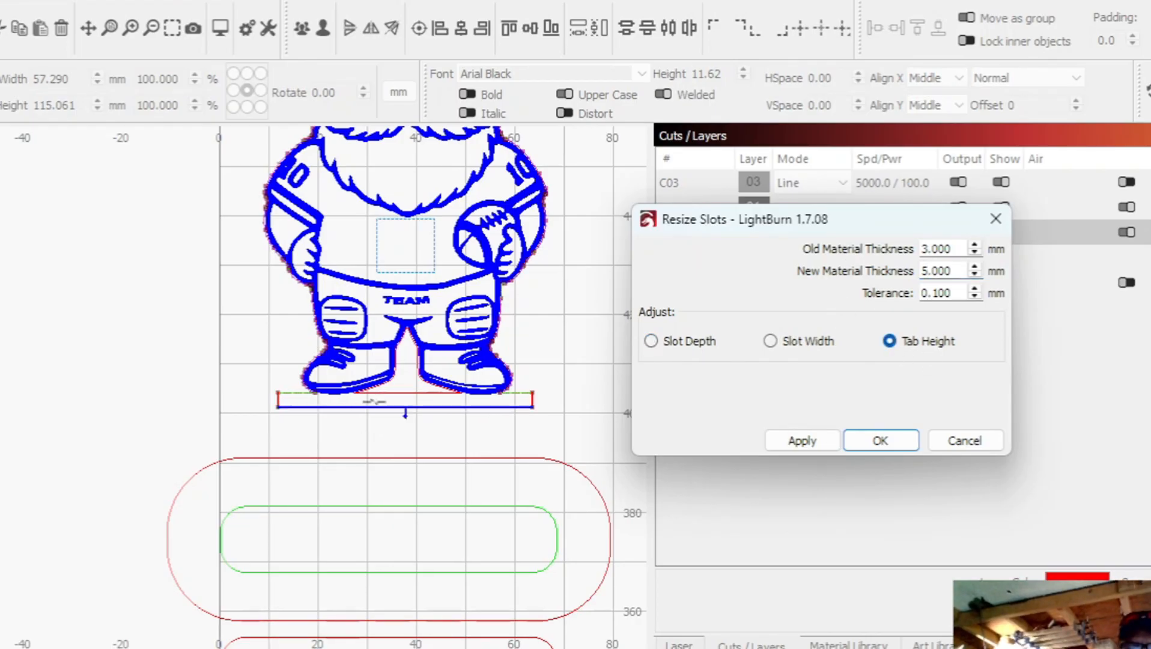
scroll(406, 414, "up", 5)
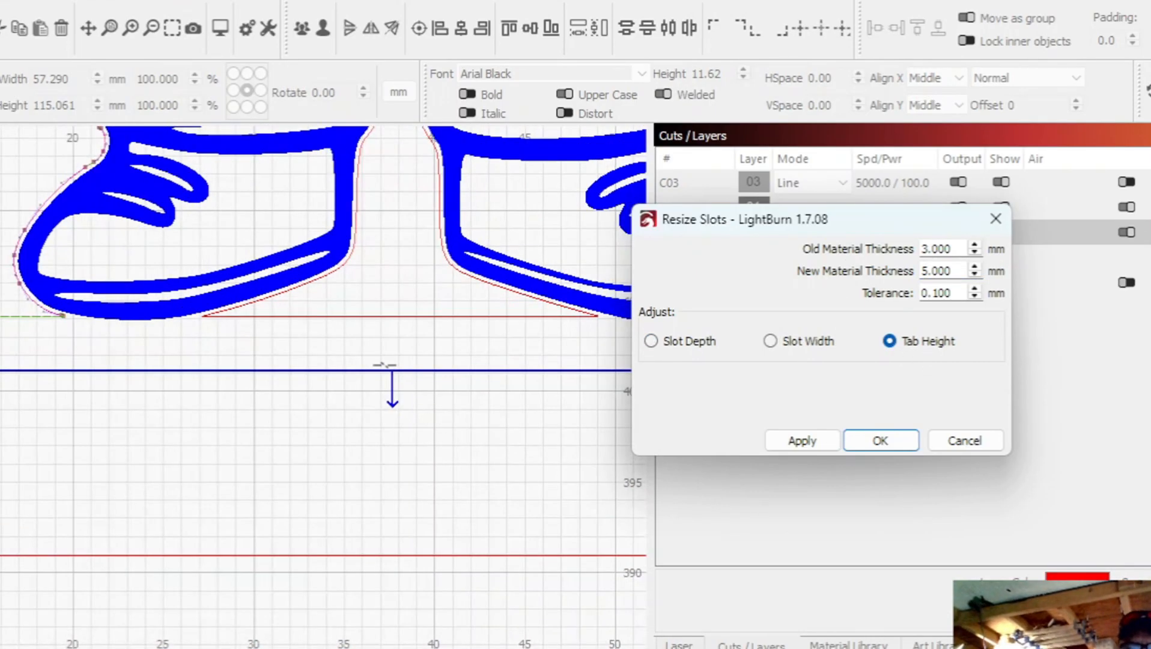
scroll(374, 370, "down", 3)
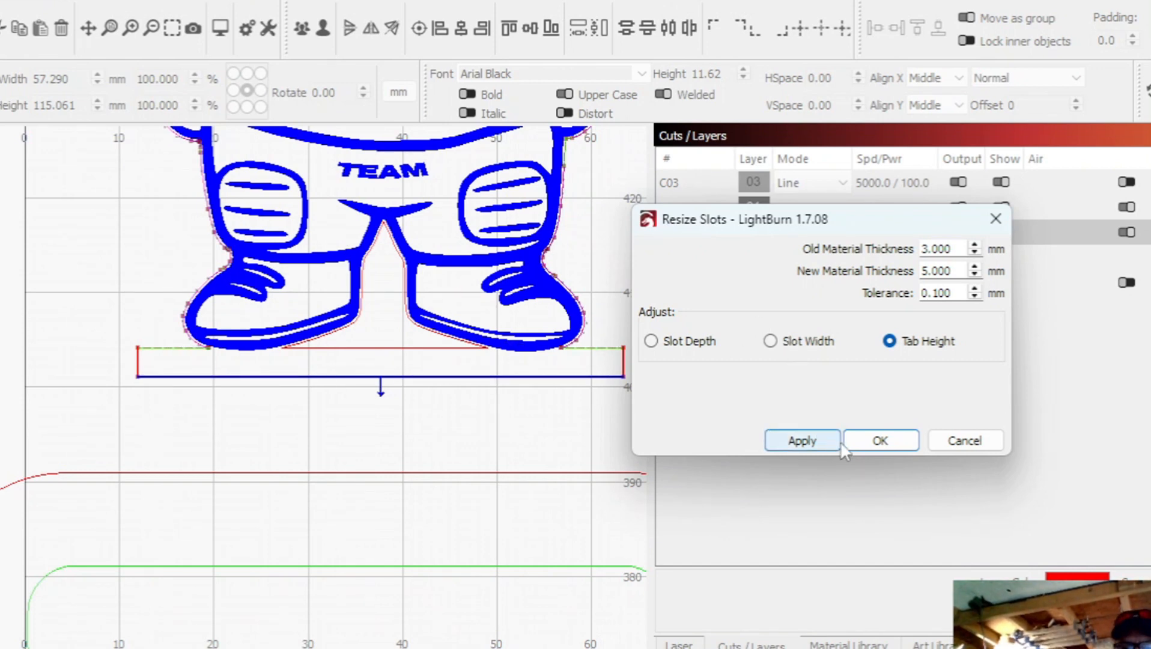
left_click(872, 441)
Measure the foot tab's lower edge, the small rounded rectangle and the slot inside it, and close the measurement
scroll(545, 402, "down", 2)
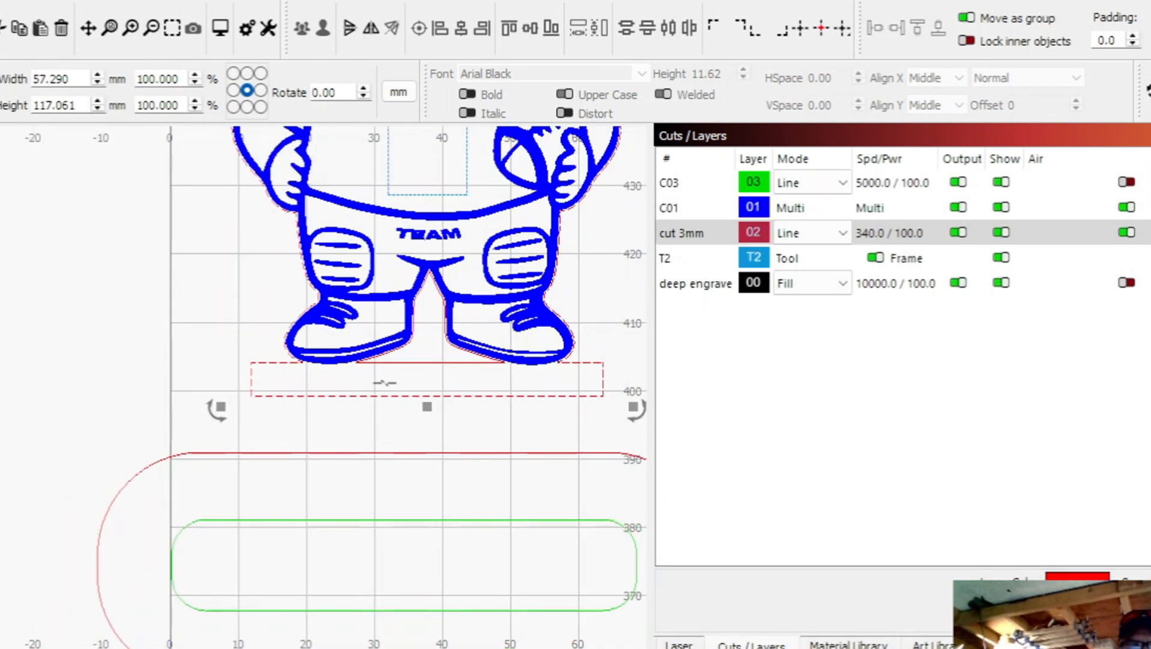
key("alt+m")
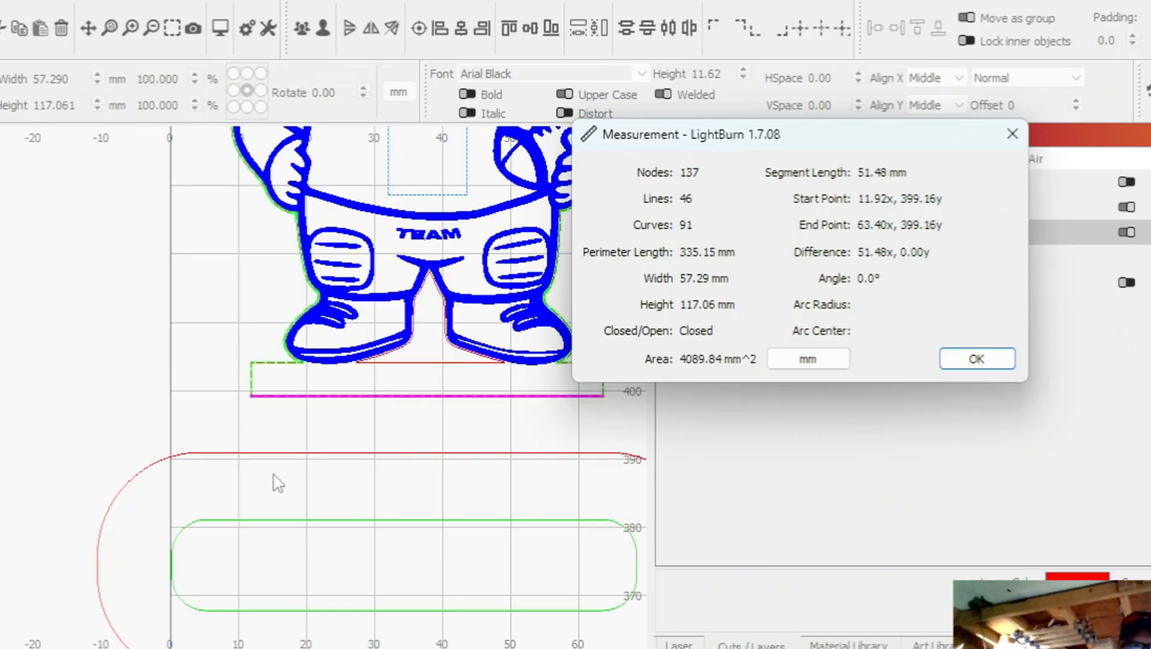
scroll(164, 385, "down", 3)
scroll(175, 398, "up", 5)
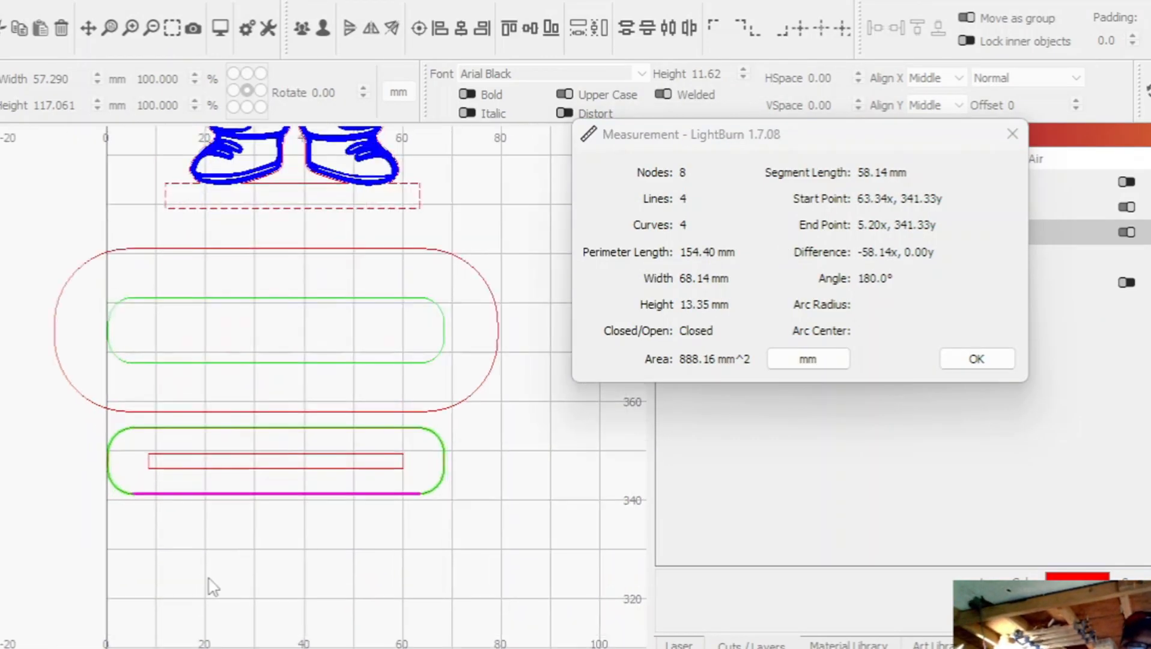
scroll(201, 541, "up", 3)
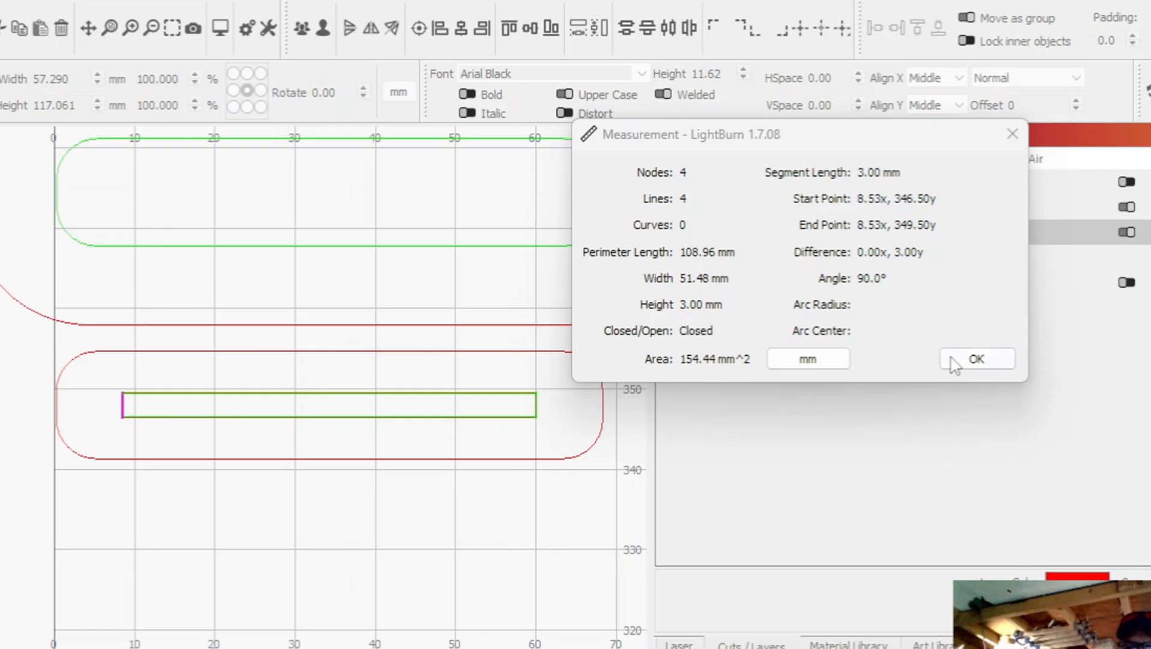
left_click(970, 376)
left_click(969, 358)
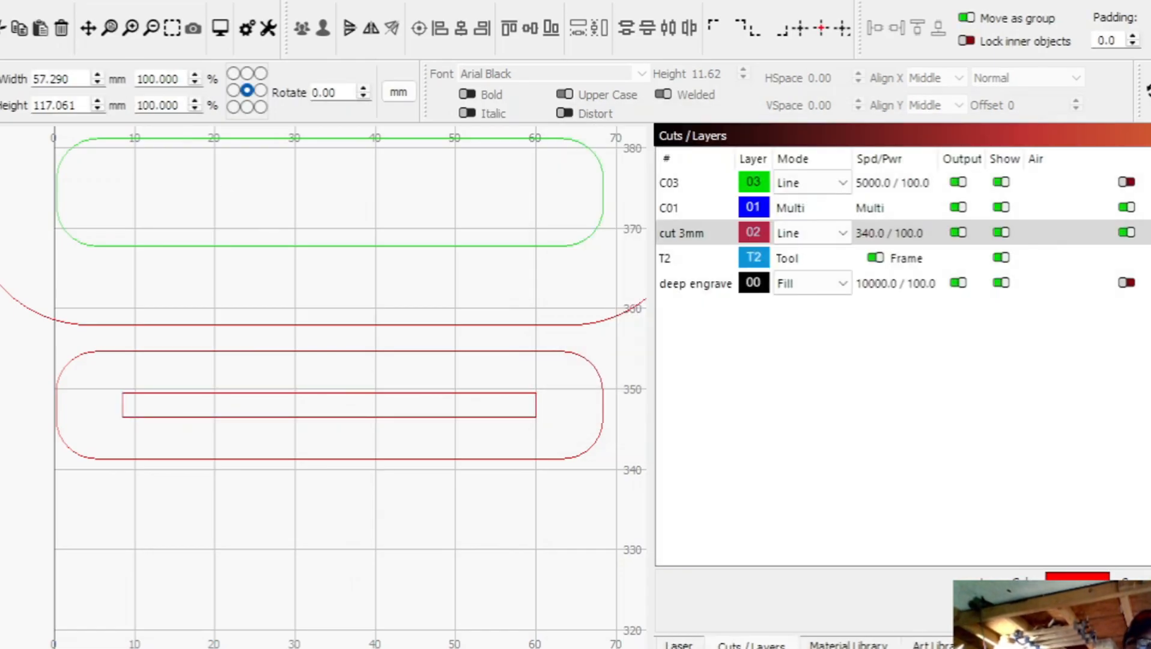
left_click(129, 403)
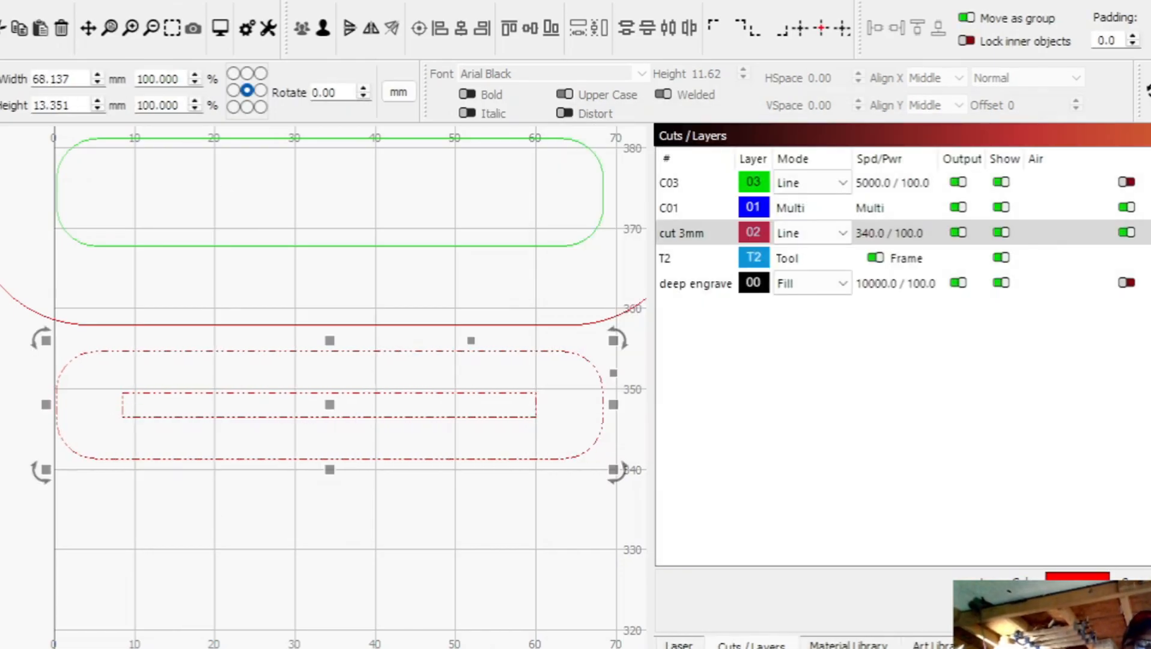
left_click(9, 1)
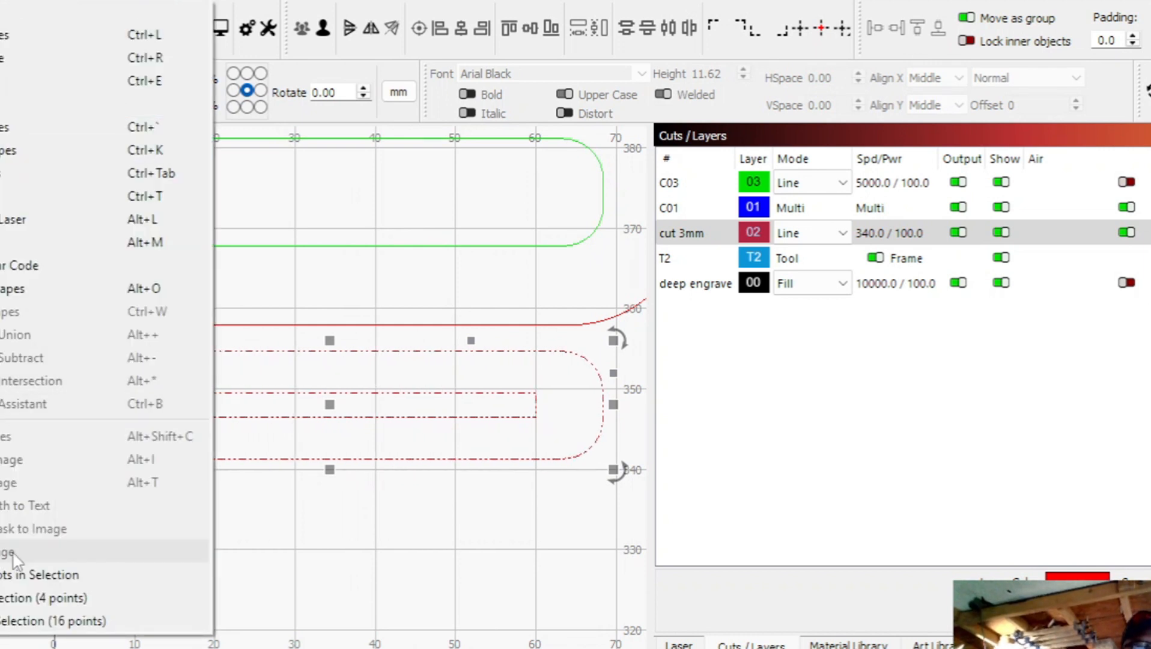
left_click(14, 582)
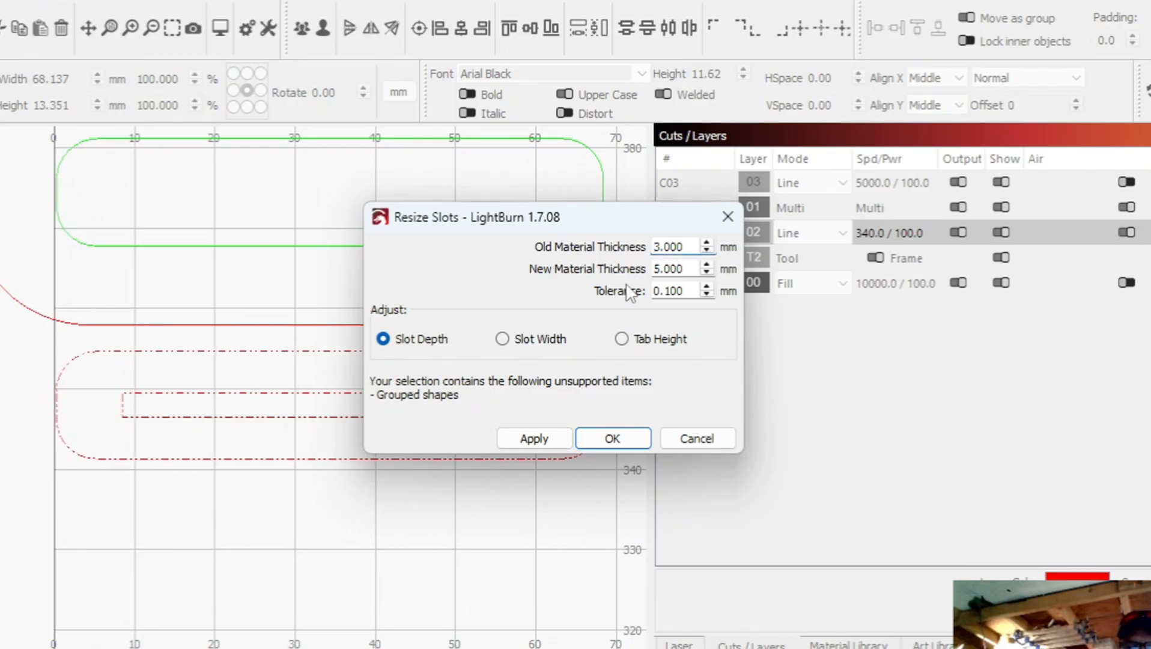
left_click(506, 339)
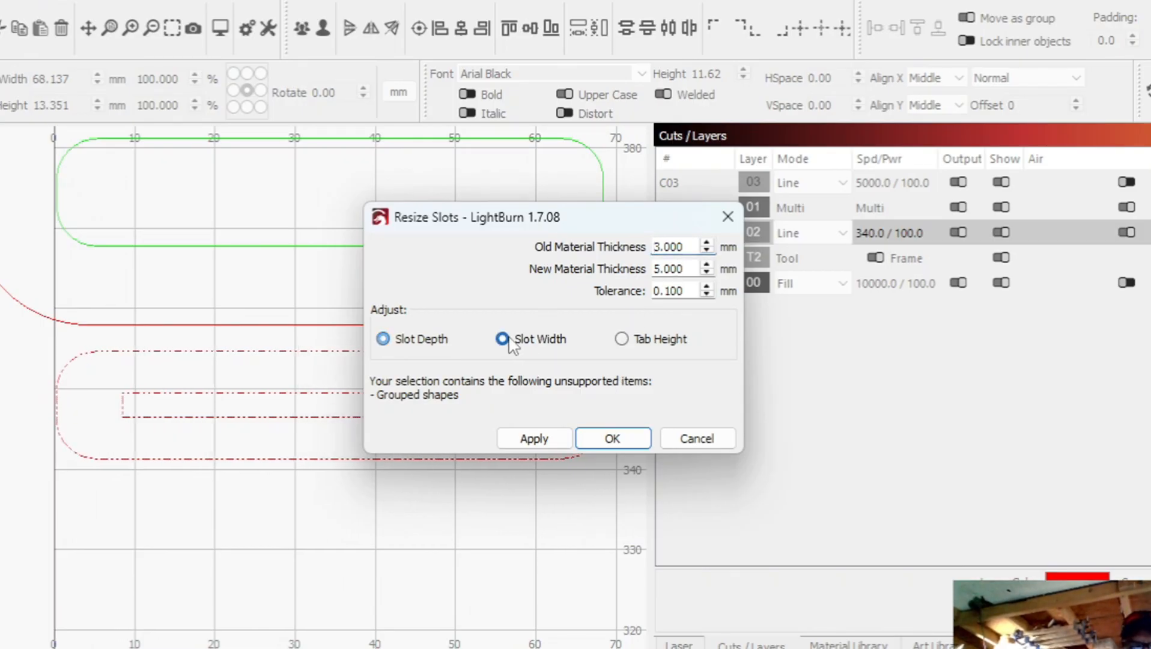
left_click_drag(601, 220, 856, 221)
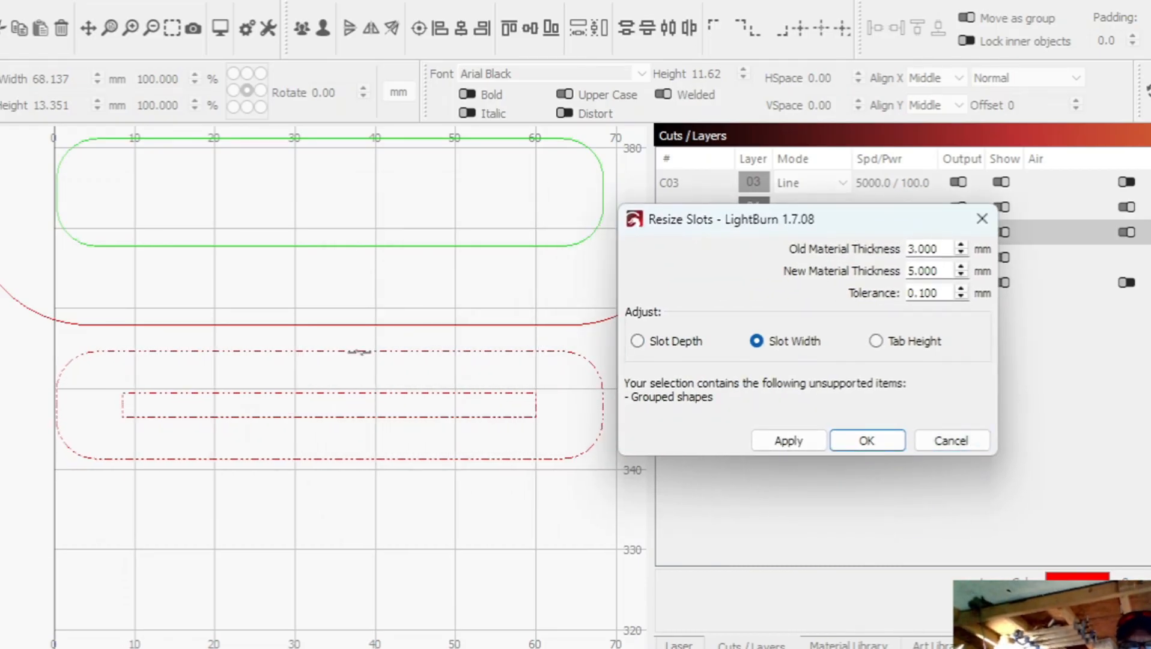
left_click(947, 441)
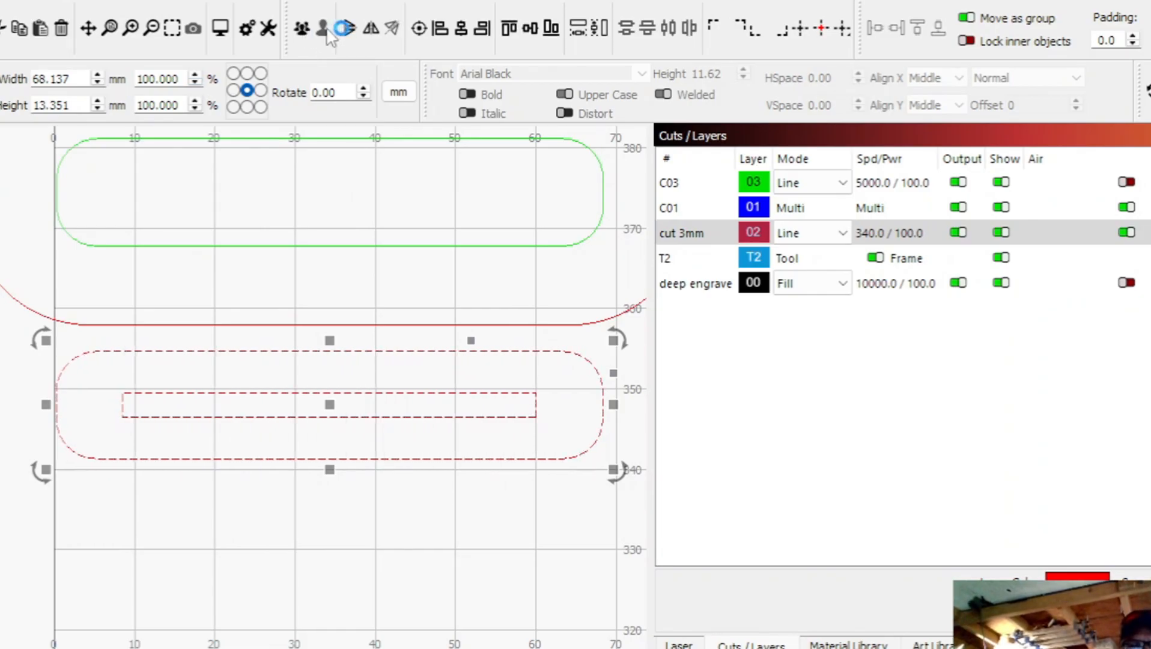
Ungroup the small rounded base piece and resize its inner slot's width with Resize Slots from 3 mm old to 5 mm new material thickness
left_click(298, 524)
left_click(230, 399)
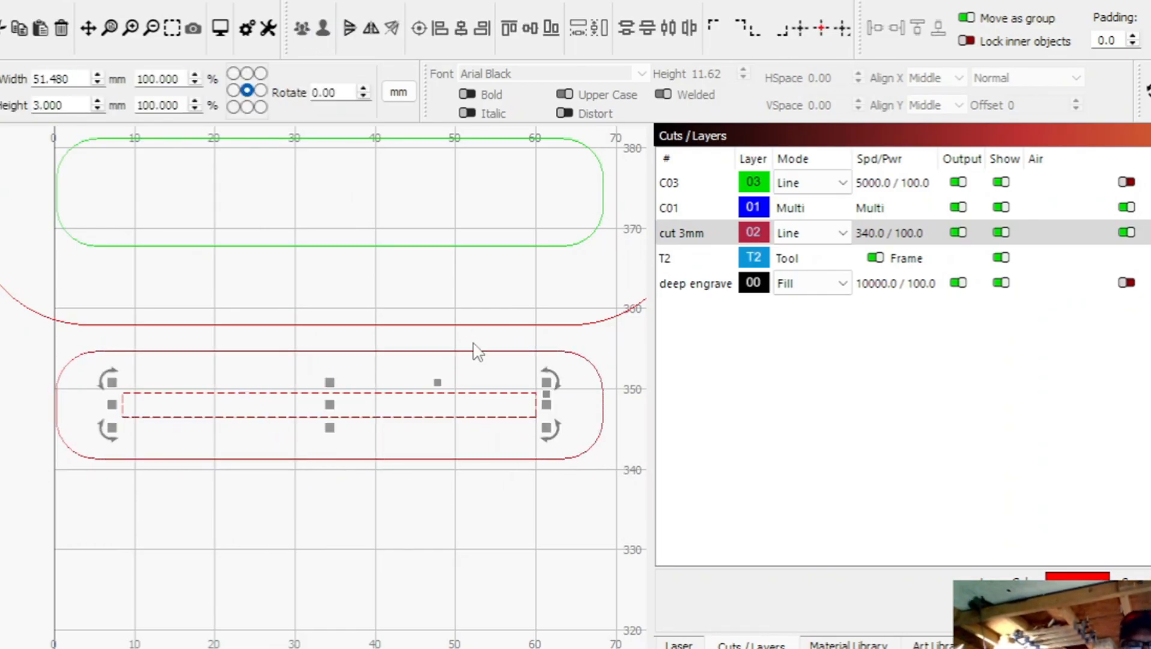
left_click(2, 2)
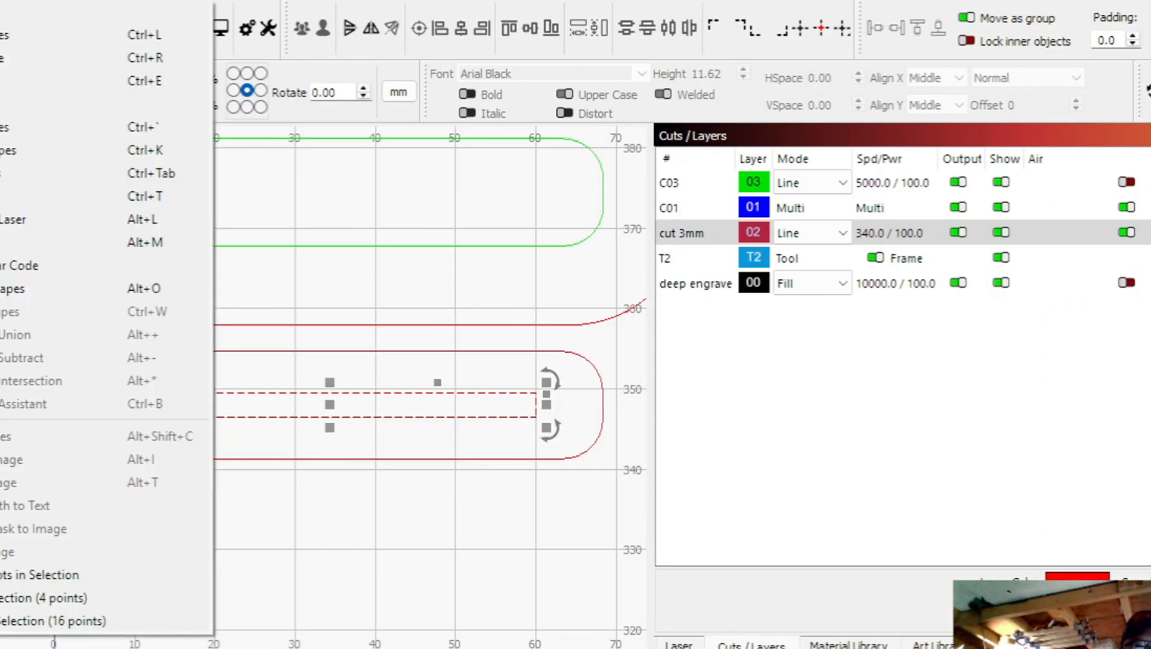
left_click(36, 571)
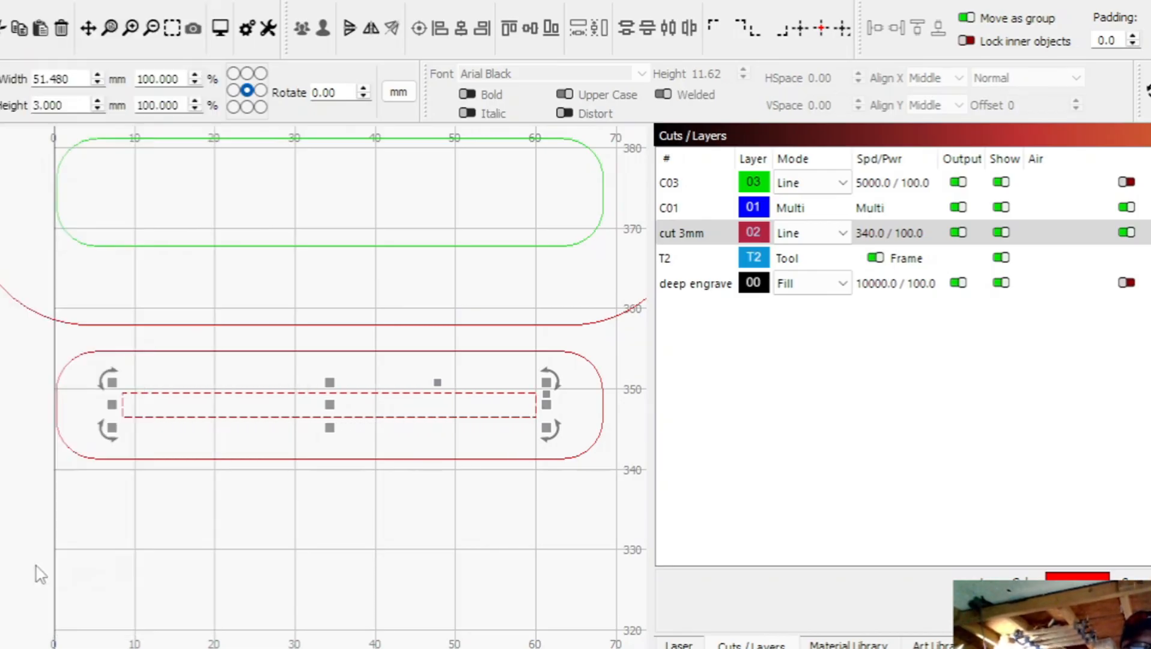
left_click(504, 340)
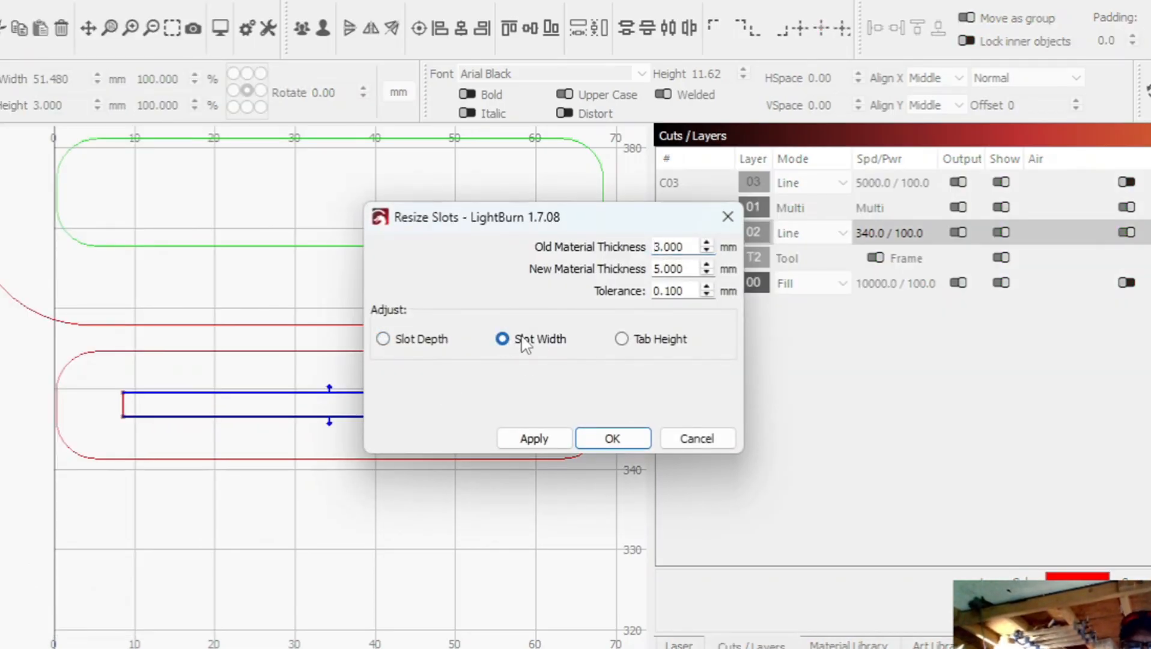
left_click_drag(630, 225, 846, 227)
scroll(335, 388, "up", 5)
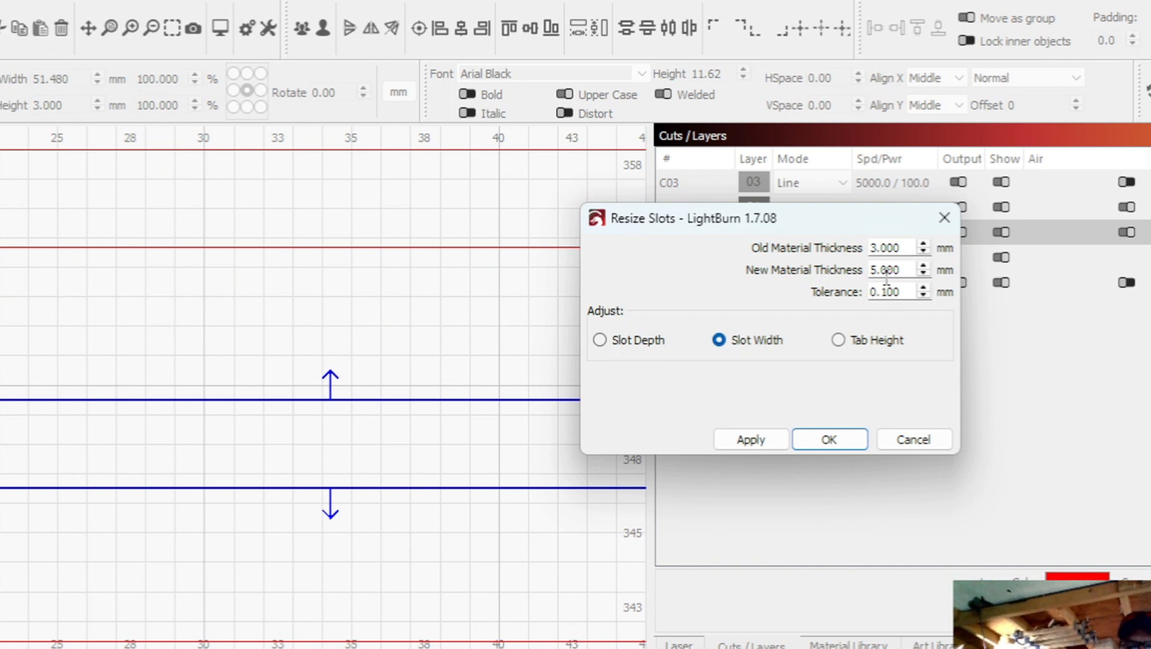
left_click(746, 440)
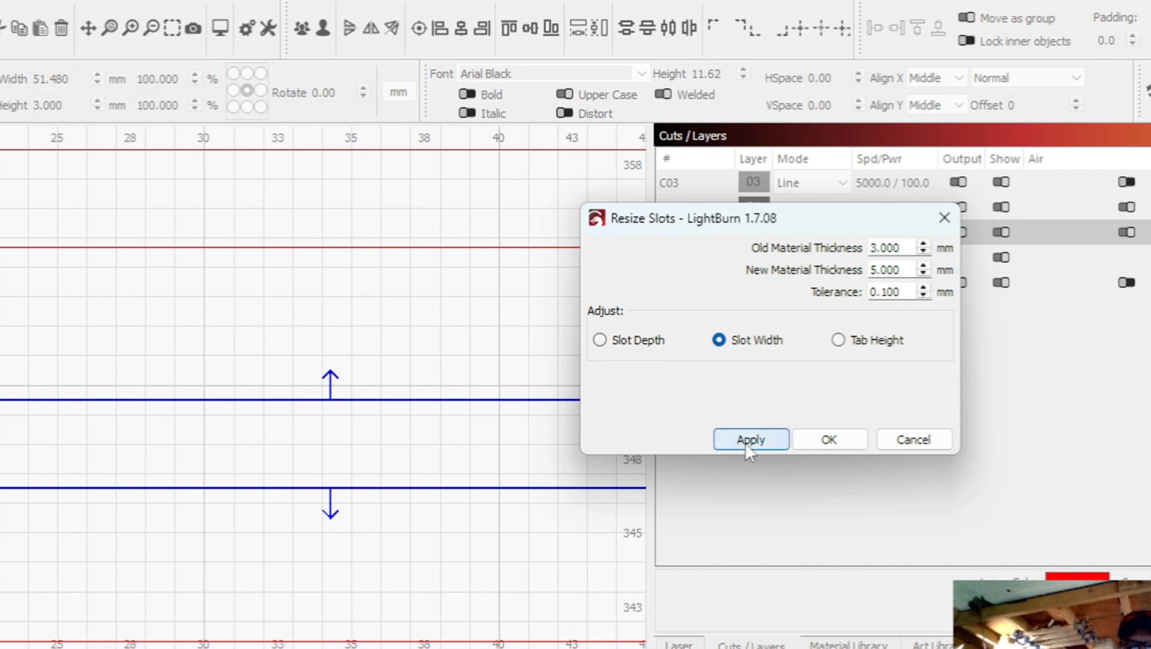
left_click(828, 441)
Select the whole small gnome with its stand pieces and scale it up proportionally to about 204 x 396 mm
scroll(324, 397, "down", 10)
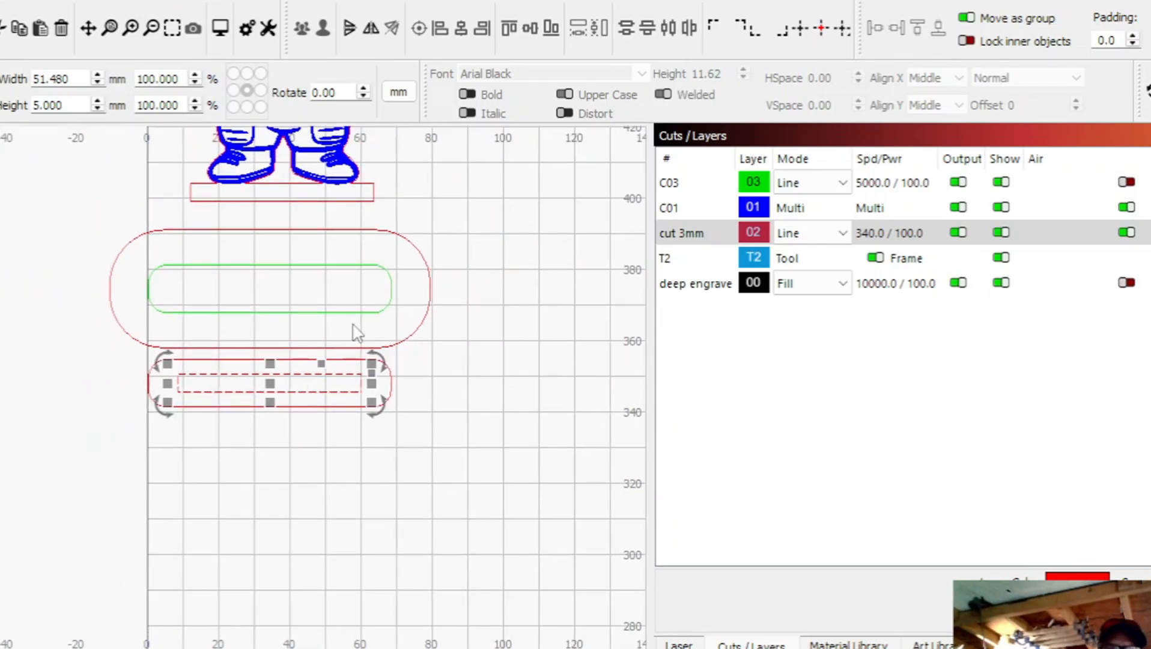
scroll(374, 340, "down", 5)
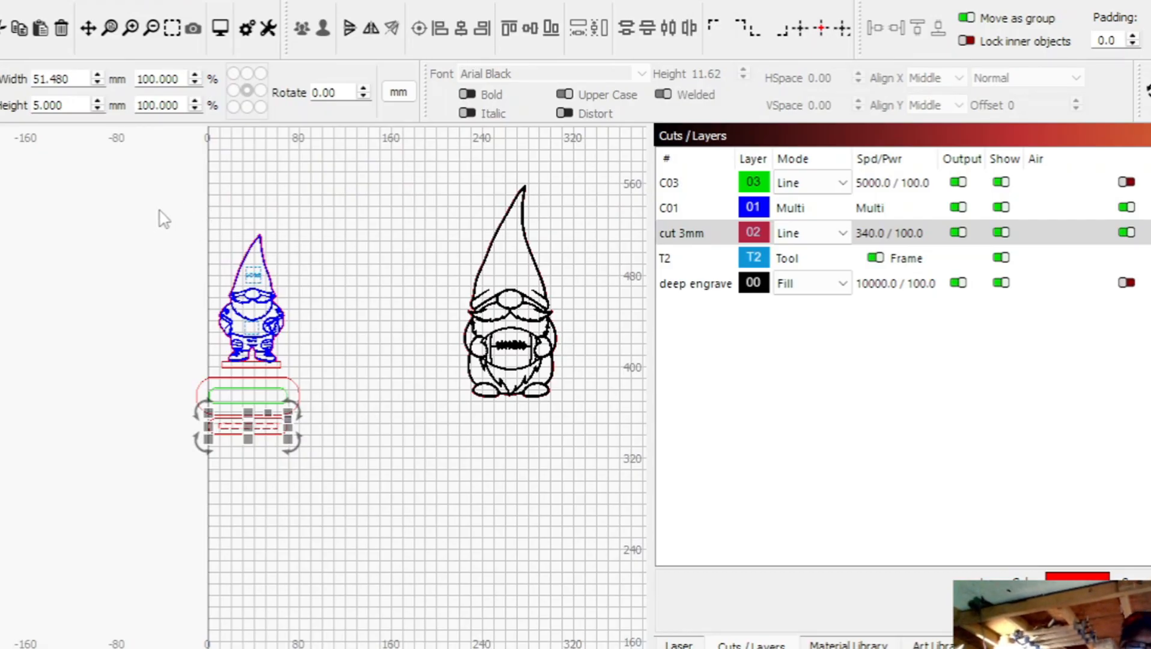
left_click_drag(157, 208, 368, 493)
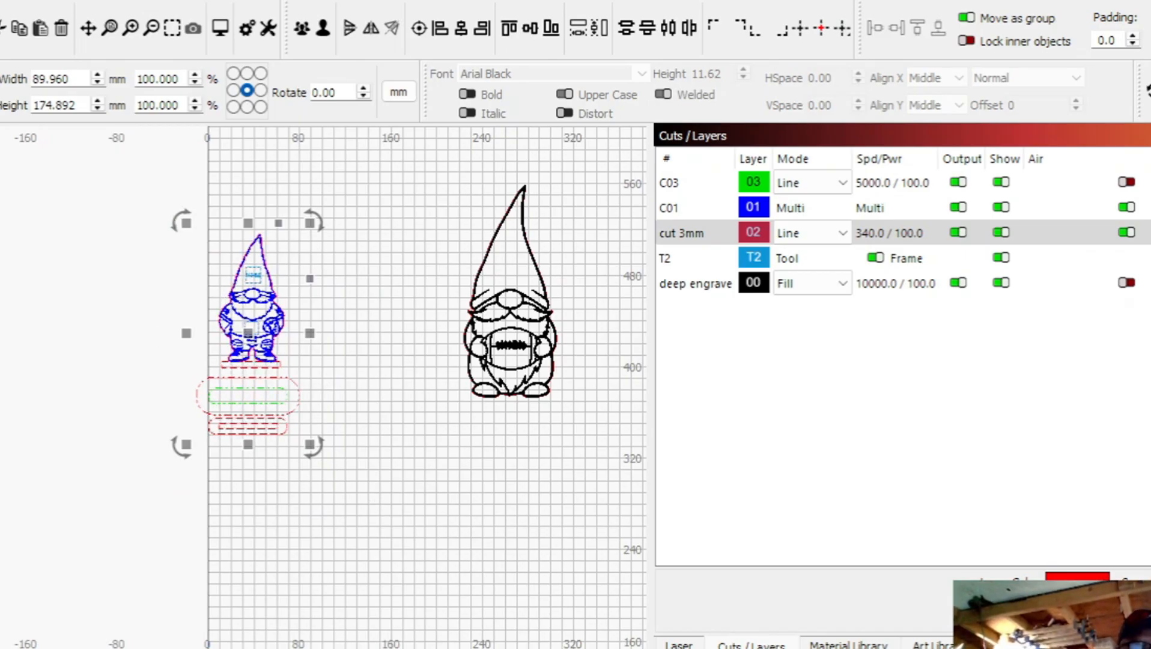
mouse_move(310, 223)
left_mouse_down()
mouse_move(326, 198)
mouse_move(355, 191)
mouse_move(328, 222)
left_mouse_up()
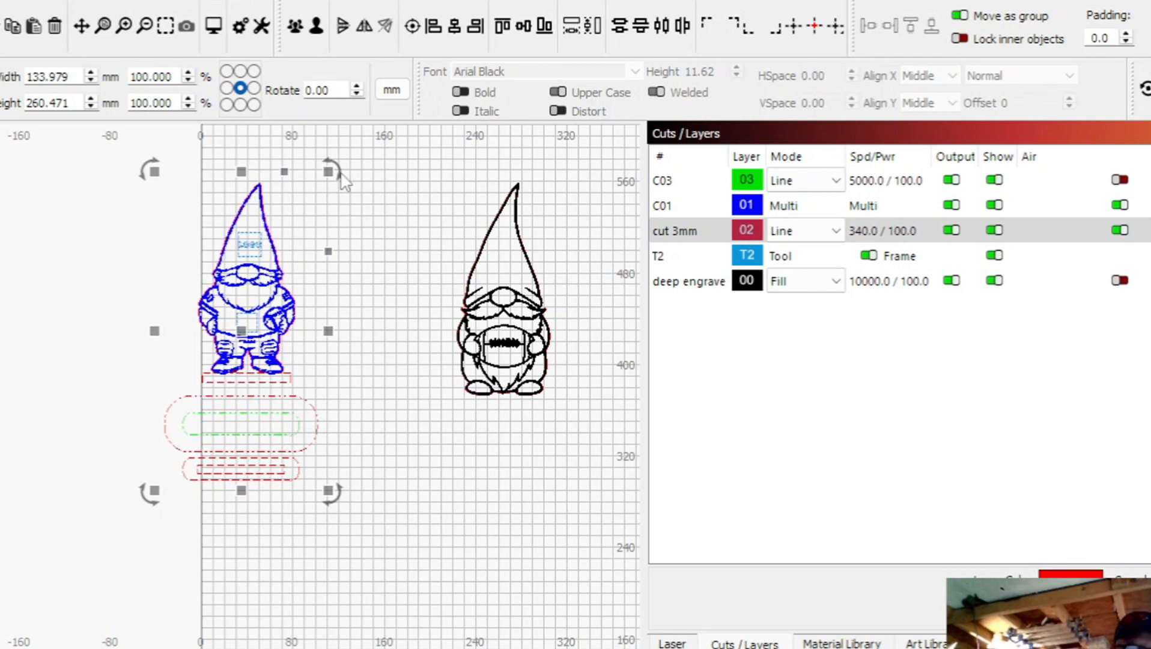
left_click_drag(325, 175, 369, 212)
scroll(348, 429, "down", 3)
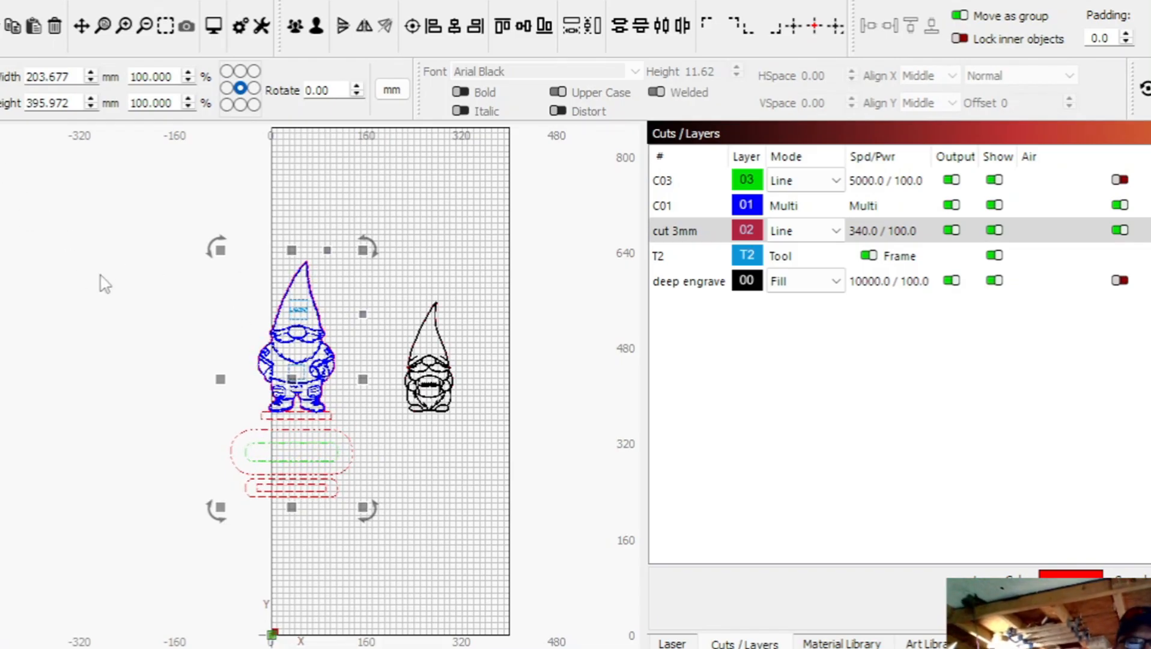
Measure the short end edge of the enlarged gnome's foot tab and close the measurement
left_click(314, 534)
scroll(271, 481, "up", 5)
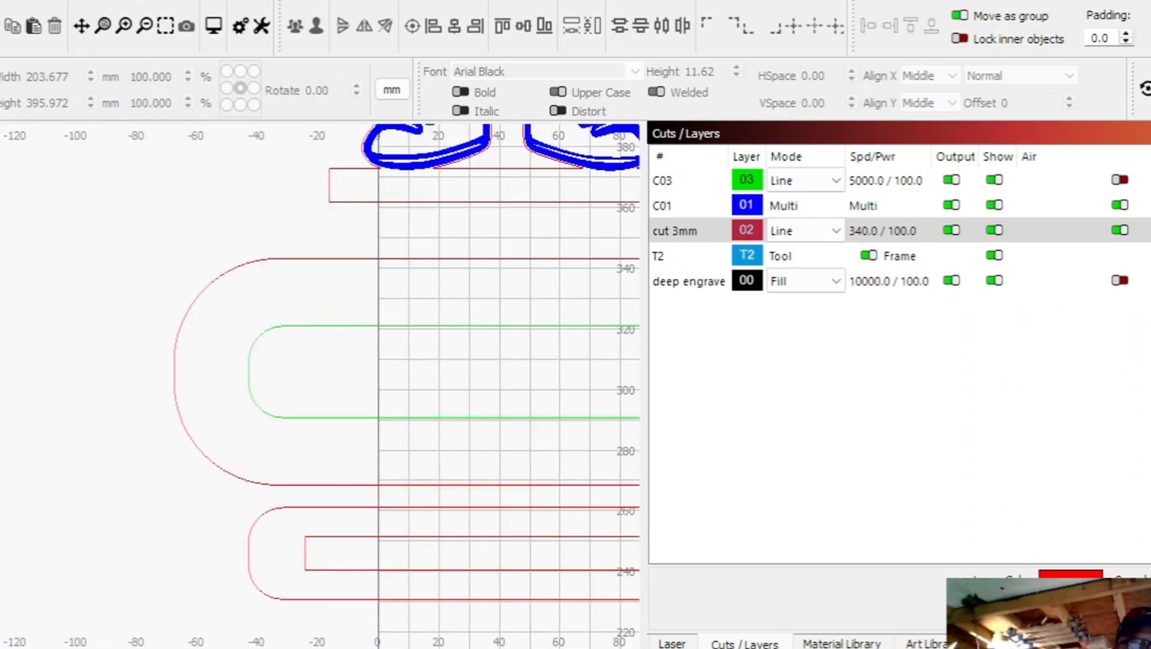
key("alt+m")
mouse_move(335, 188)
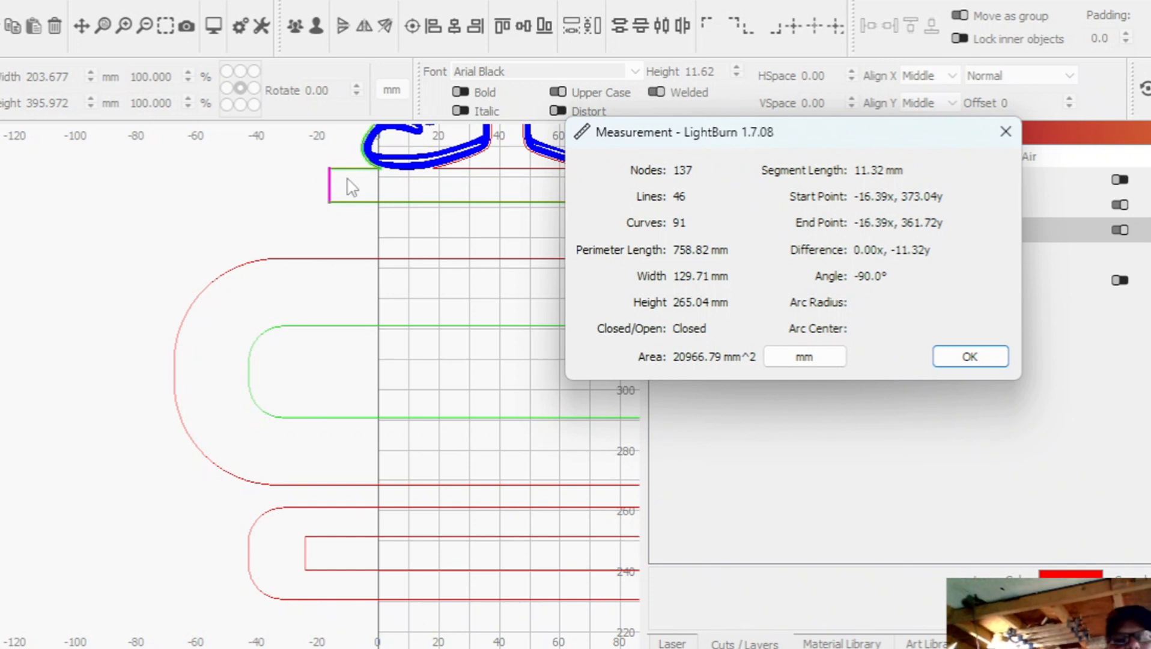
left_click(968, 355)
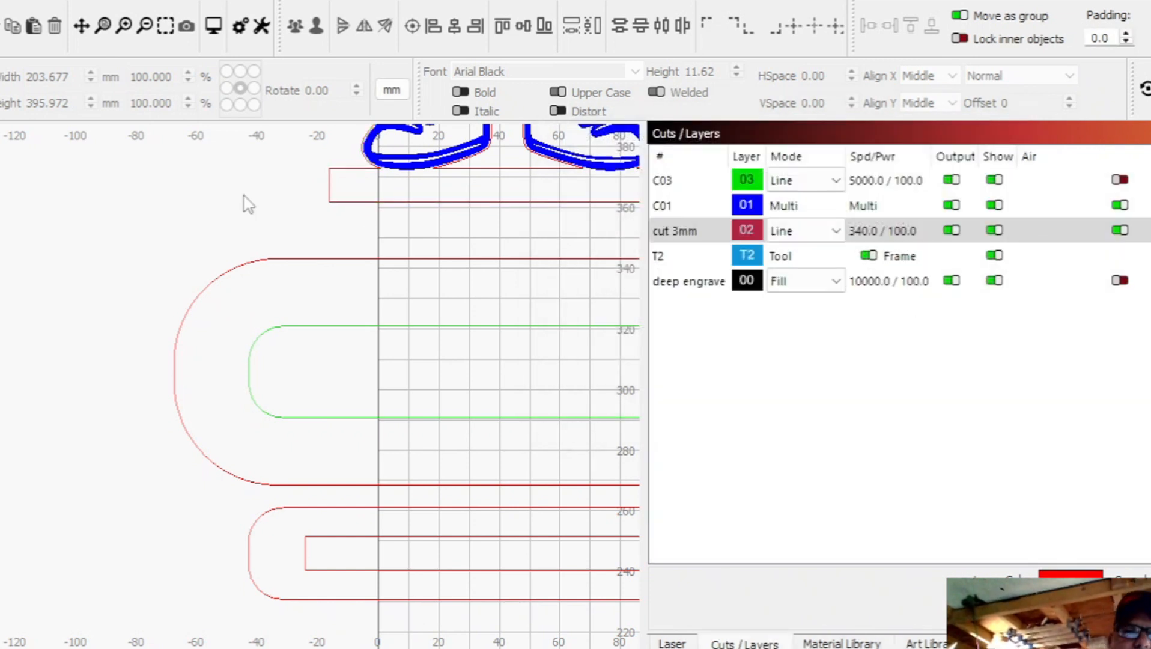
Resize the enlarged gnome's foot tab height with Resize Slots, using 11.32 mm old and 5 mm new material thickness
left_click(1, 1)
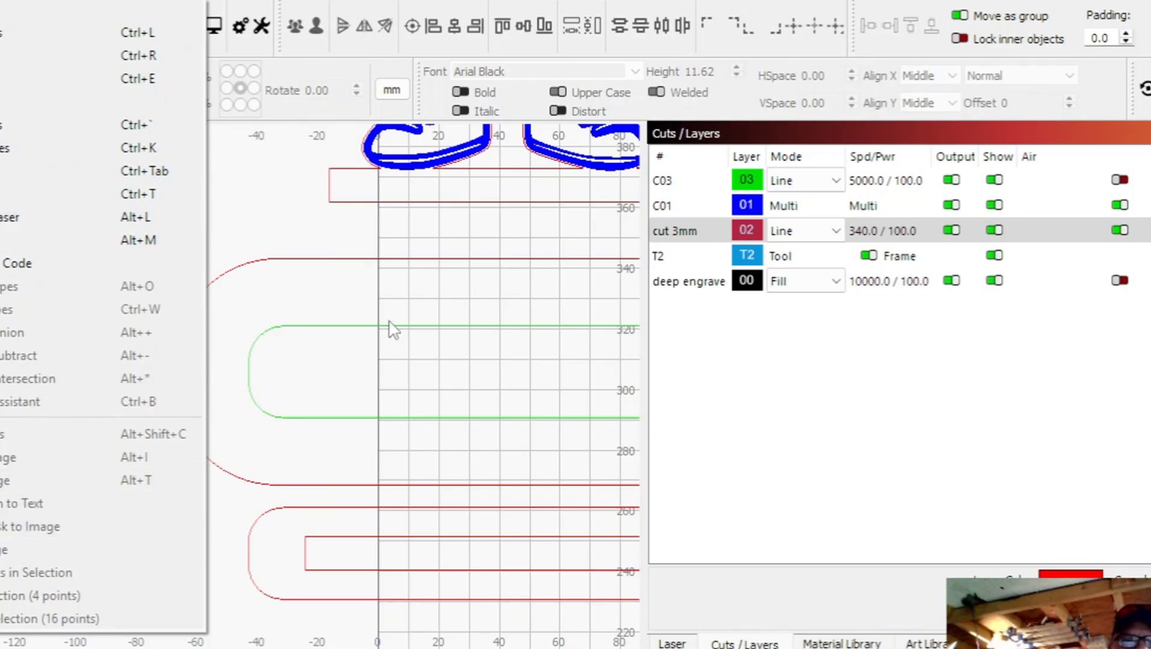
left_click(392, 206)
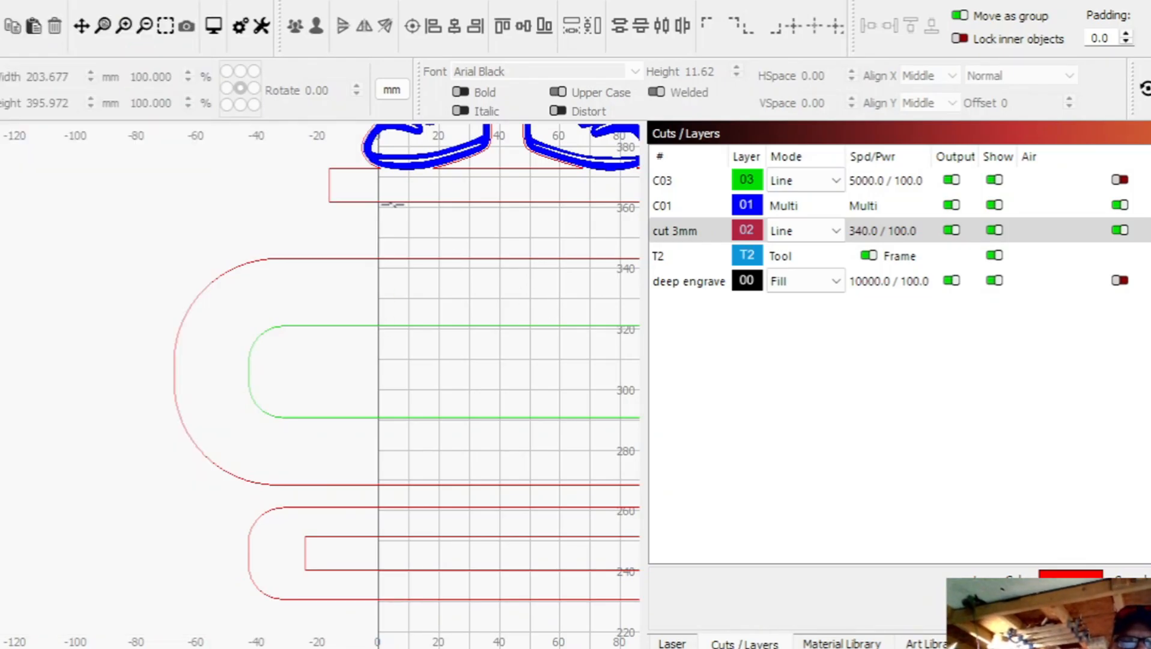
left_click(391, 204)
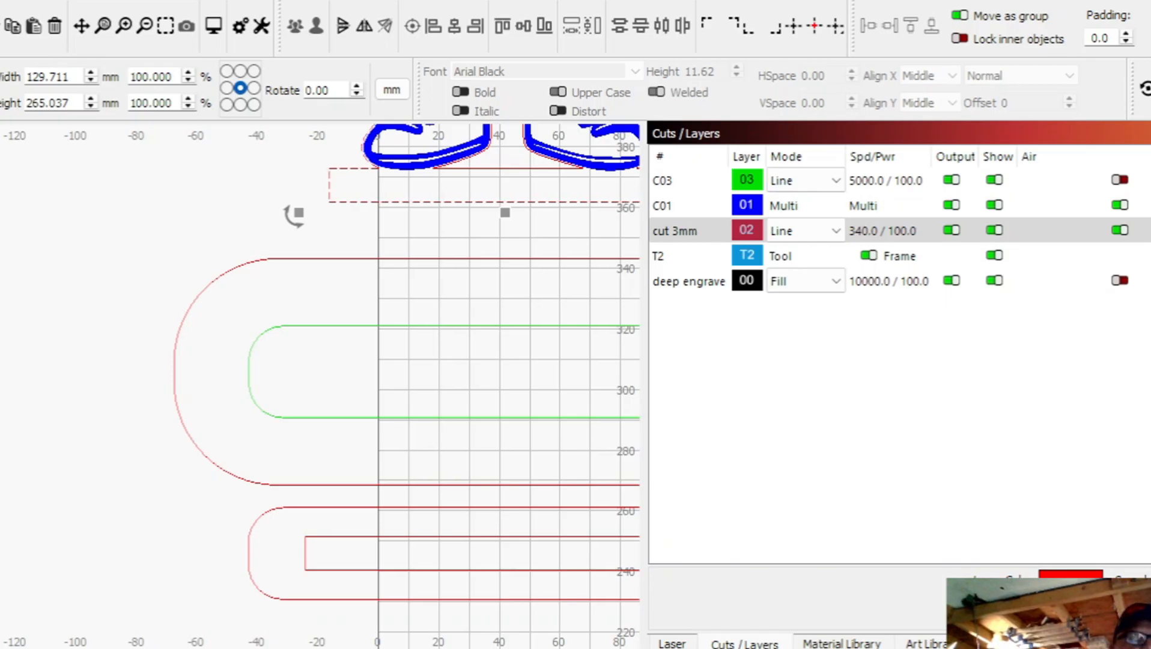
left_click(0, 0)
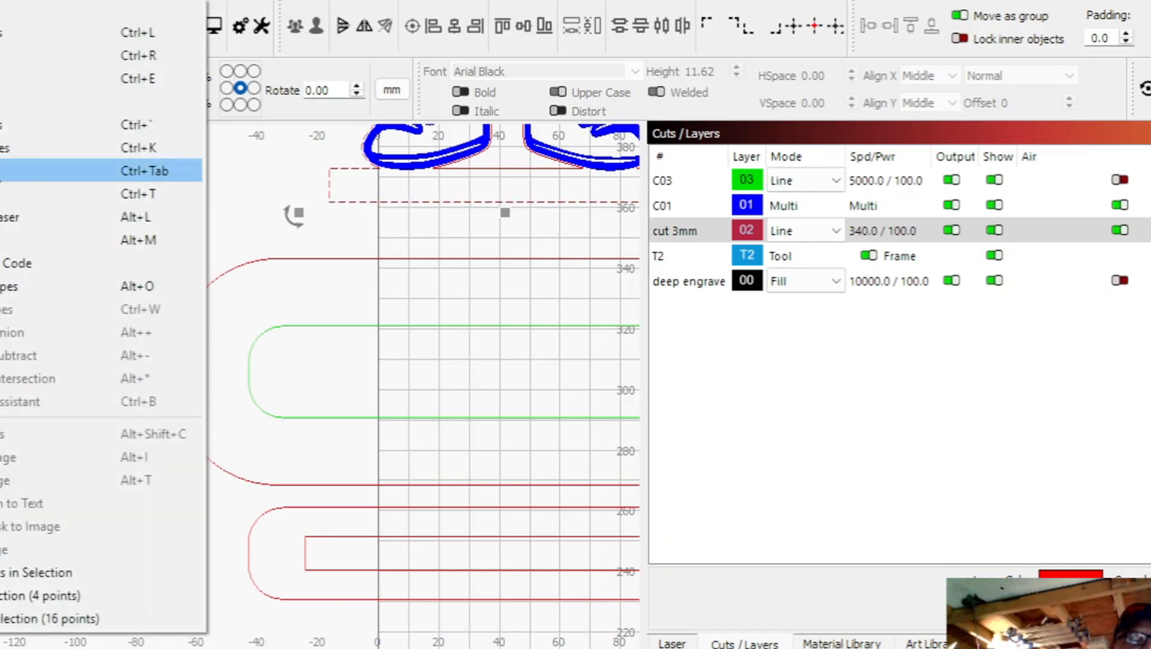
left_click(47, 573)
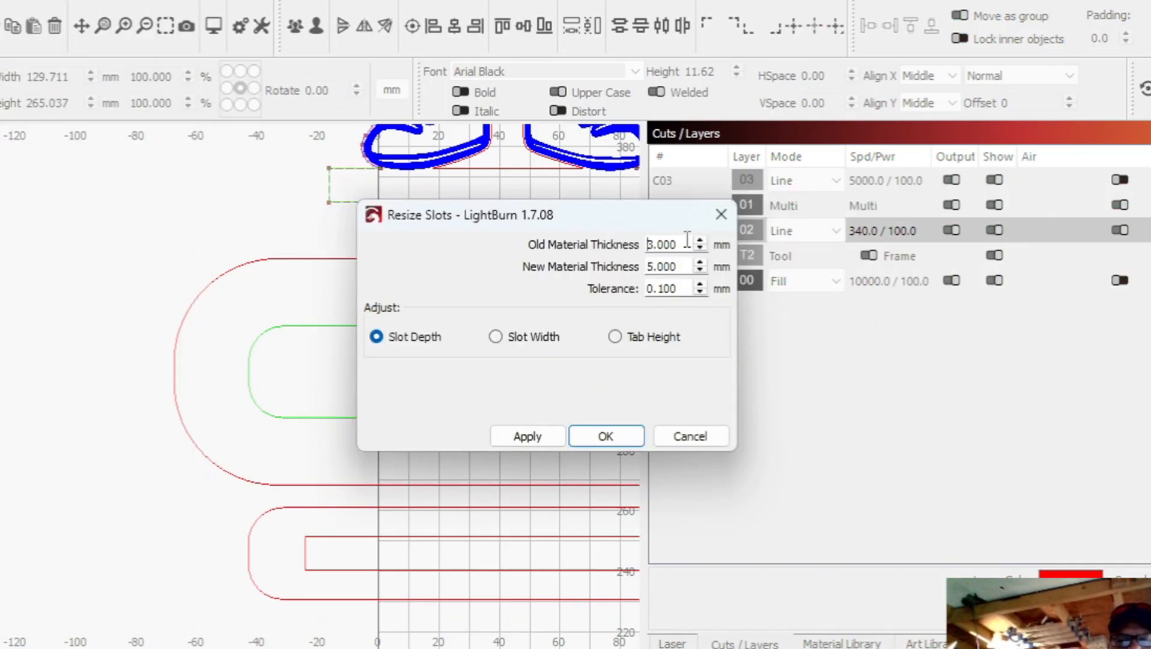
left_click_drag(685, 244, 638, 236)
type("11.32")
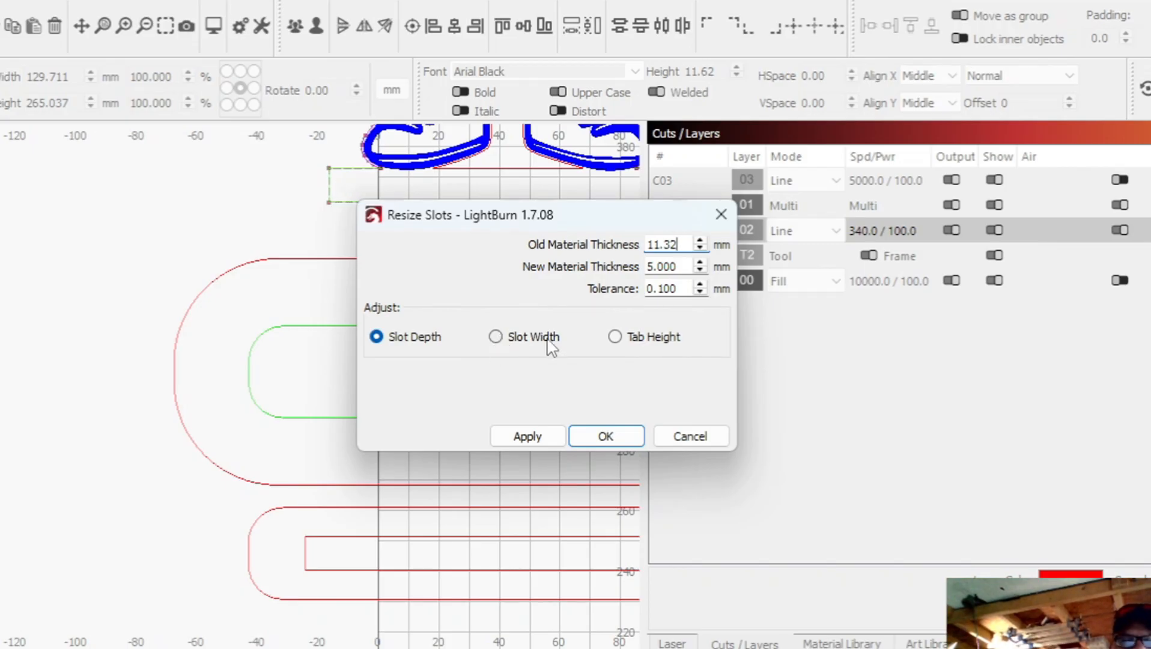
left_click(633, 334)
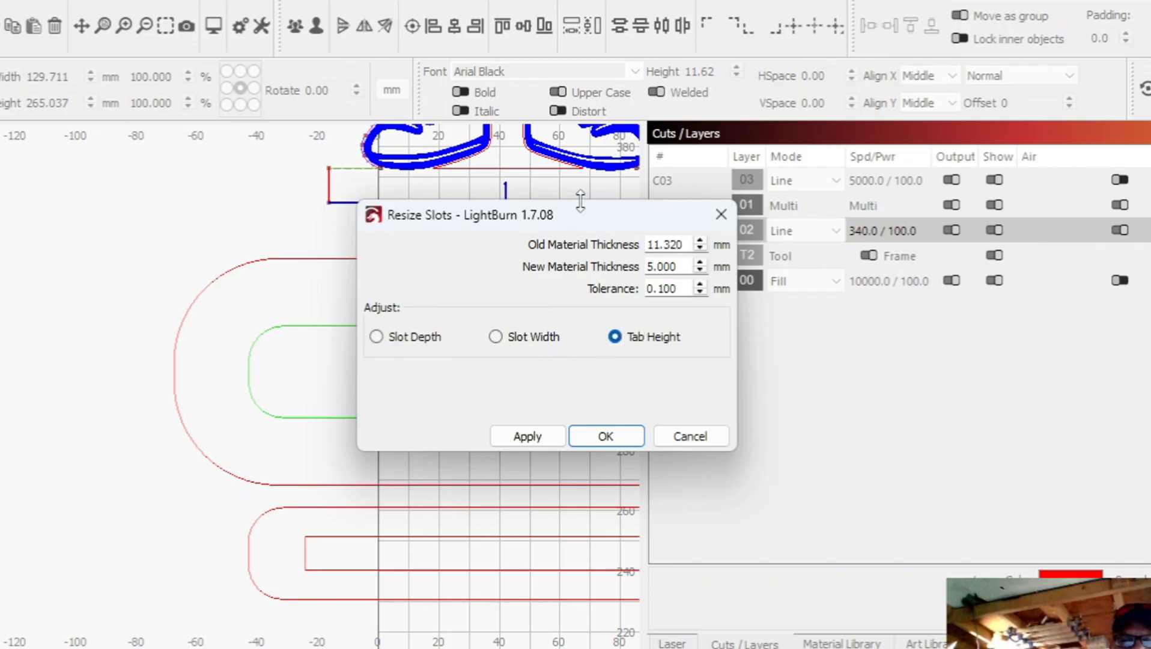
left_click_drag(594, 215, 891, 229)
scroll(526, 195, "up", 8)
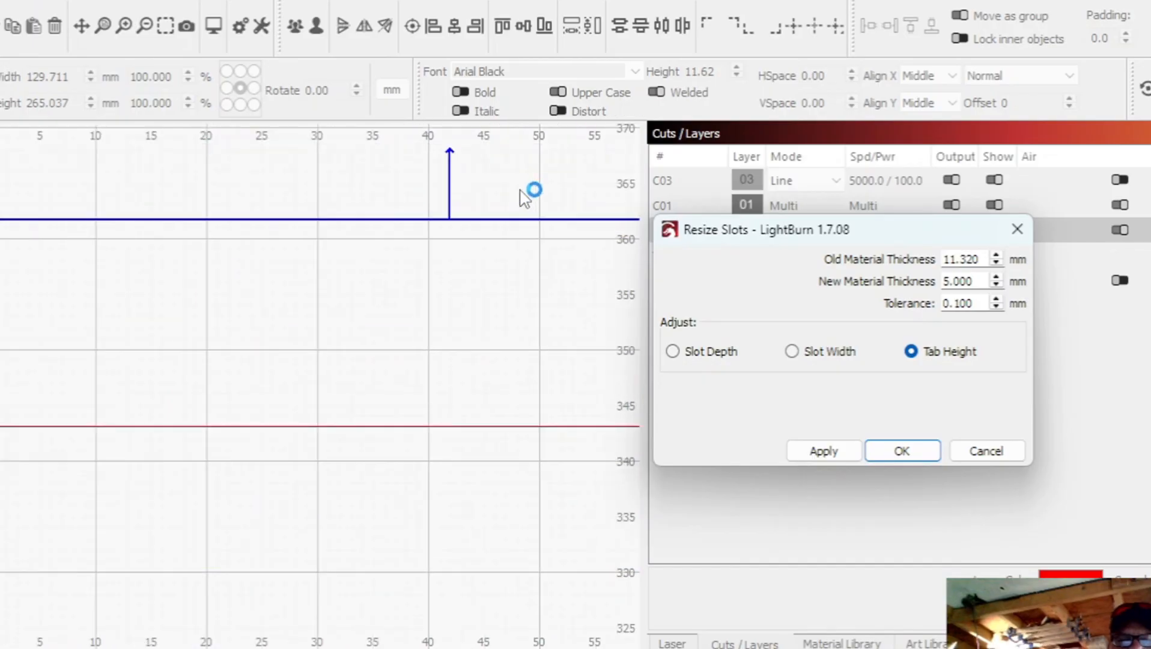
left_click_drag(478, 207, 464, 369)
scroll(462, 391, "down", 1)
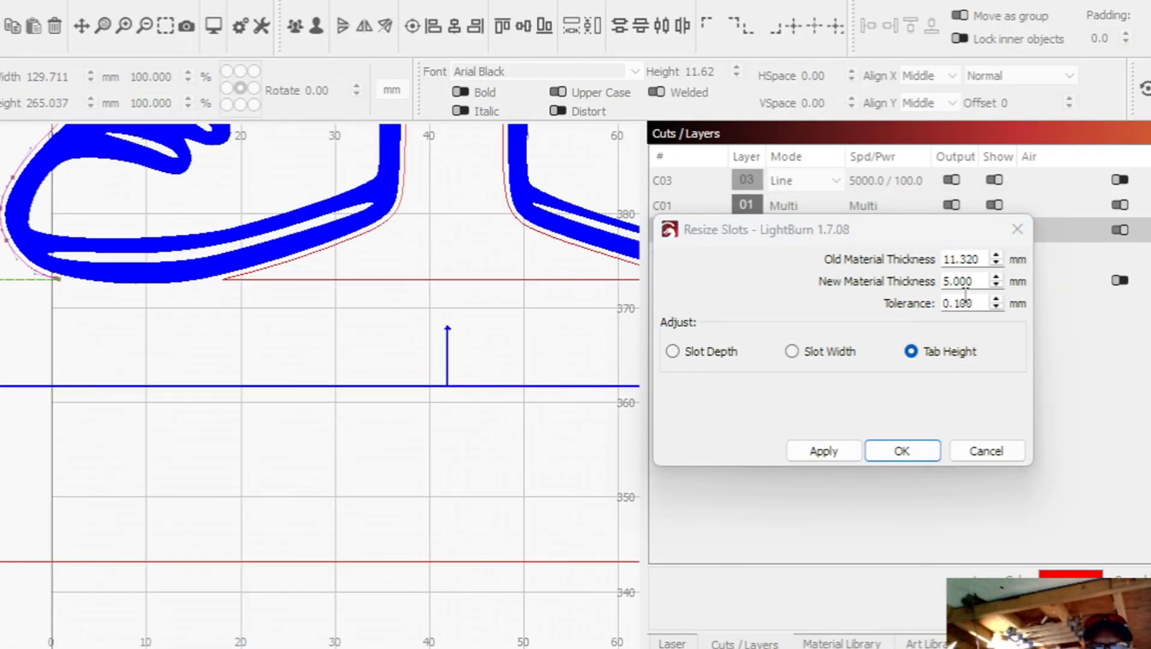
left_click(840, 455)
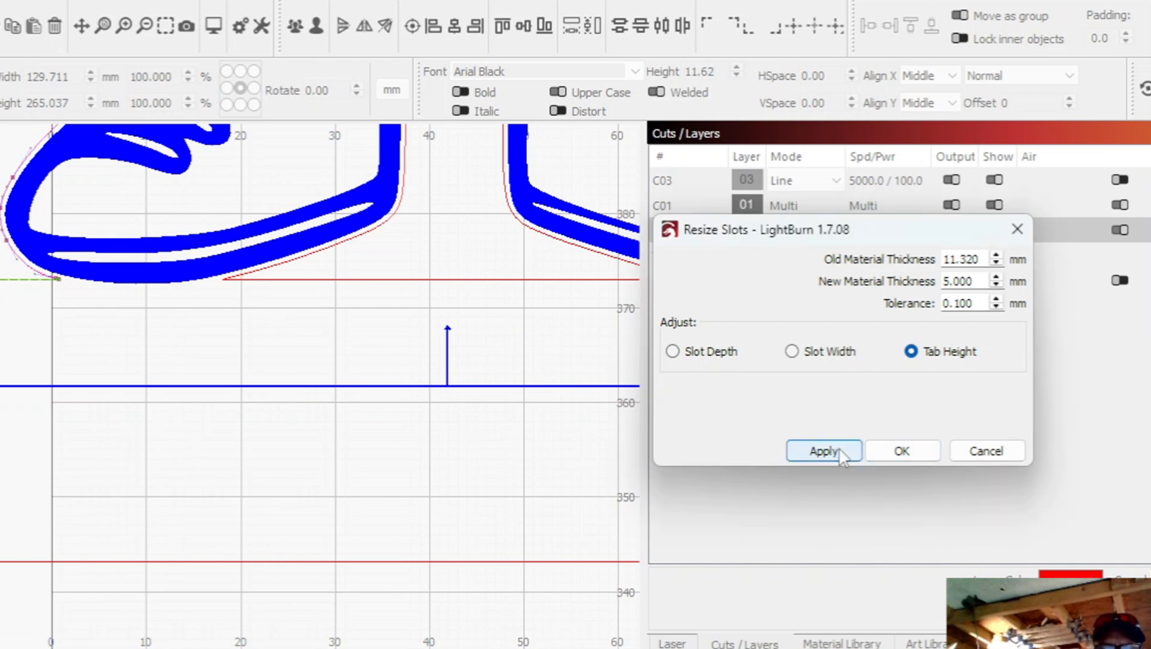
left_click(901, 452)
Select the inner slot of the enlarged small base piece, measure its short end edge and close the measurement
scroll(387, 444, "down", 3)
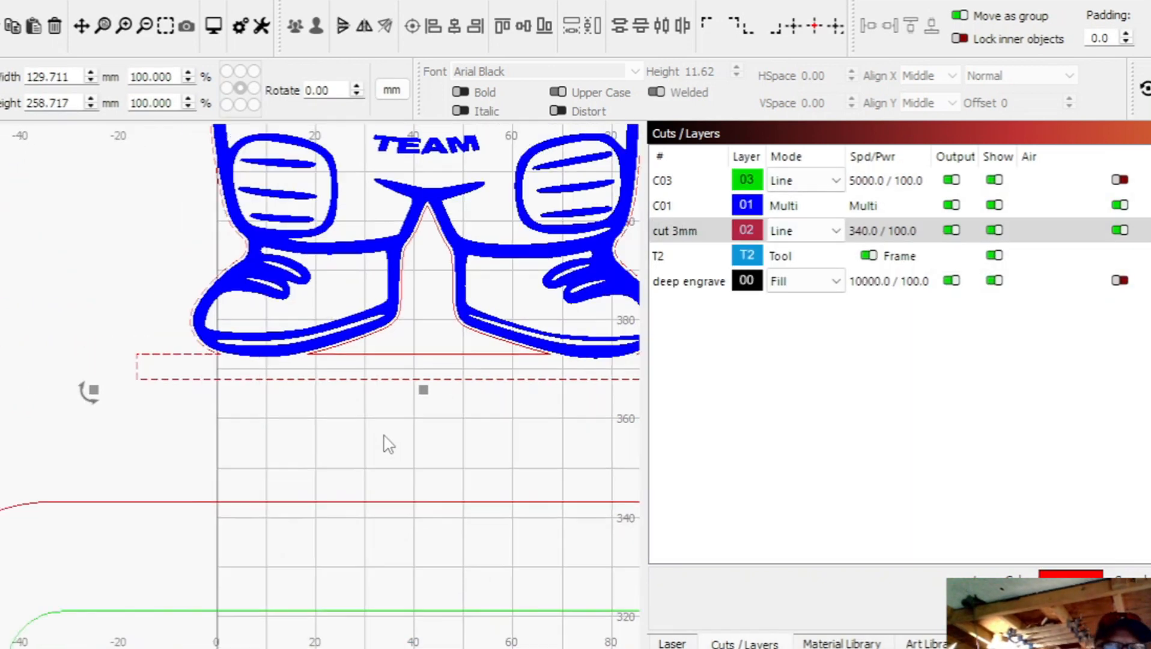
scroll(269, 416, "down", 3)
scroll(267, 420, "down", 2)
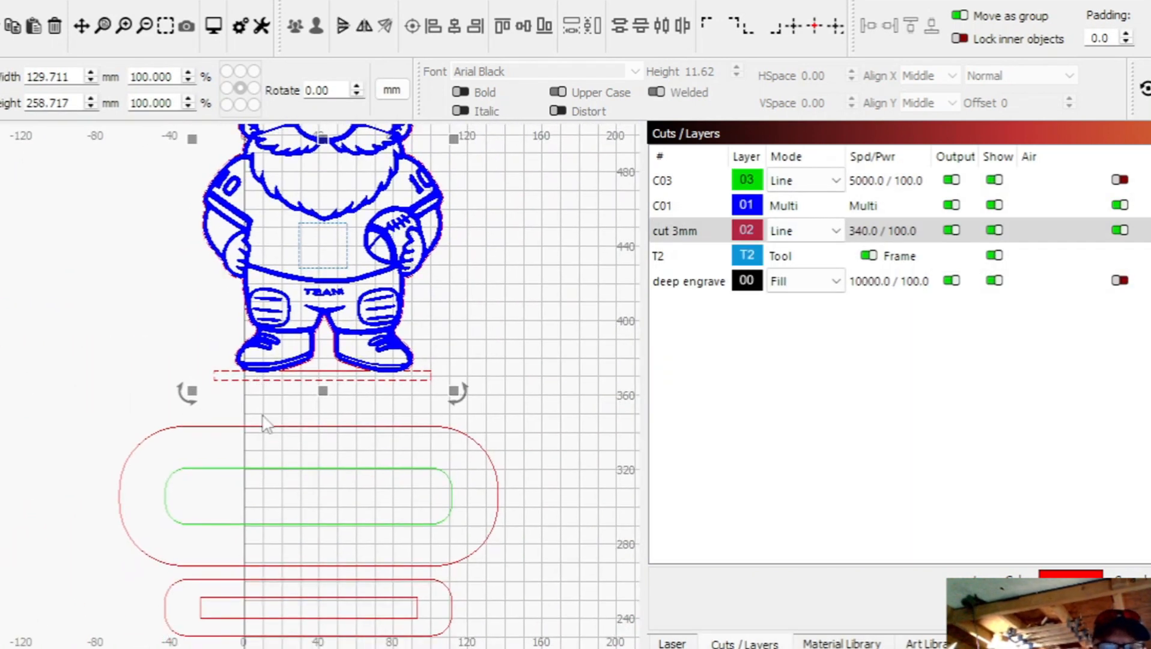
scroll(269, 514, "down", 2)
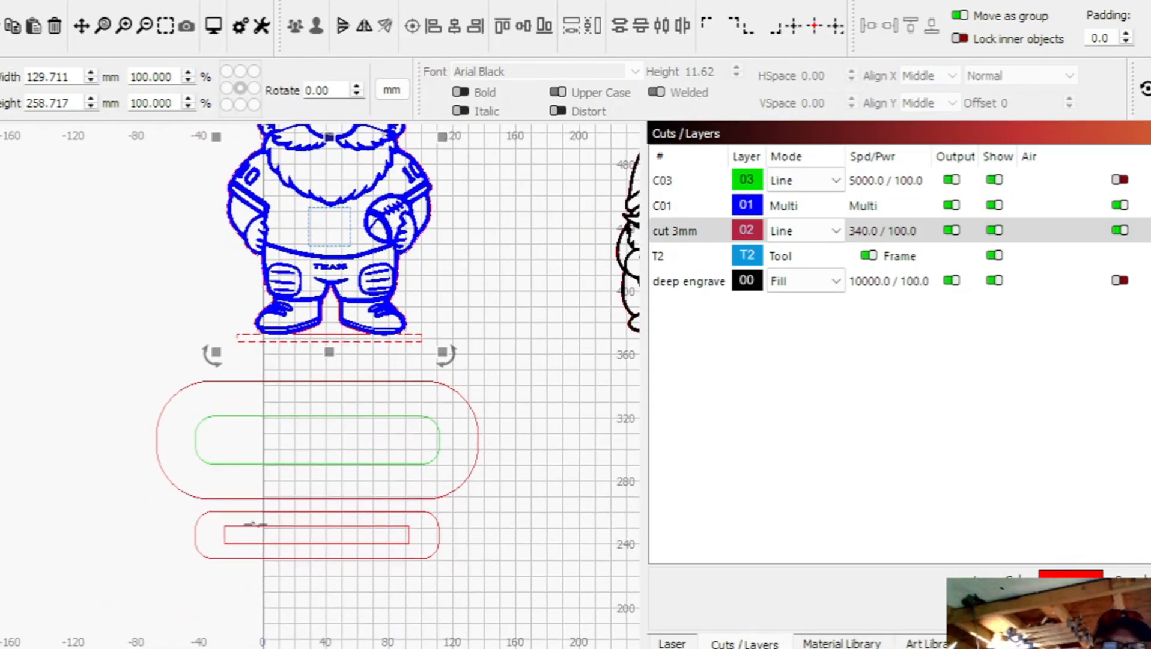
left_click(252, 526)
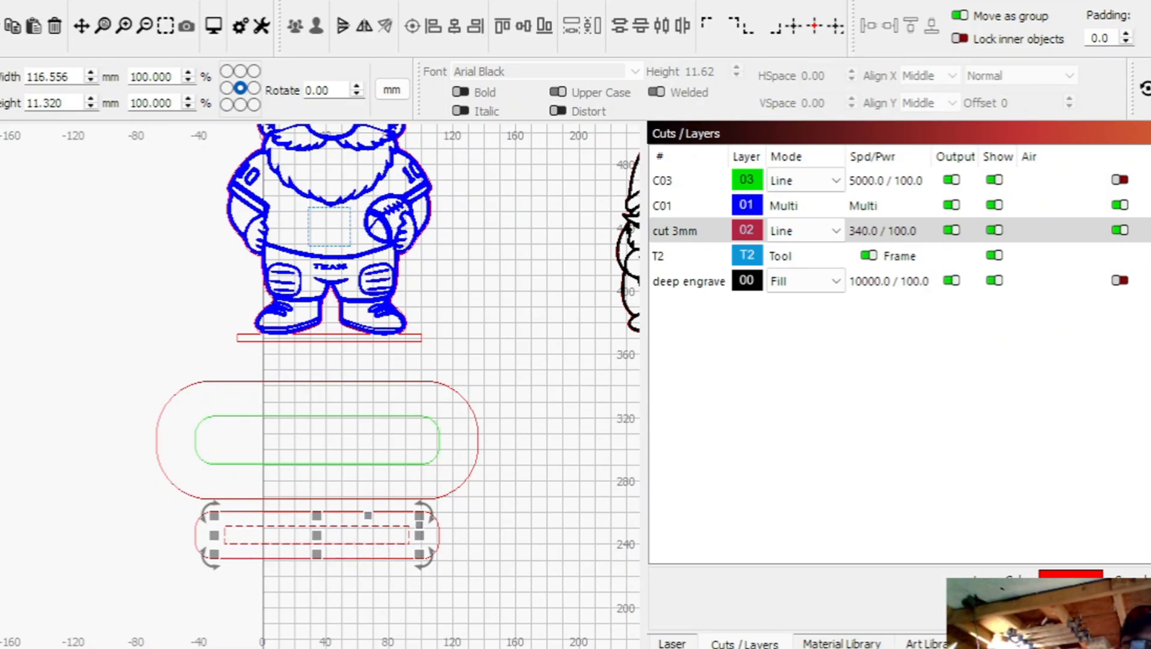
key("alt+m")
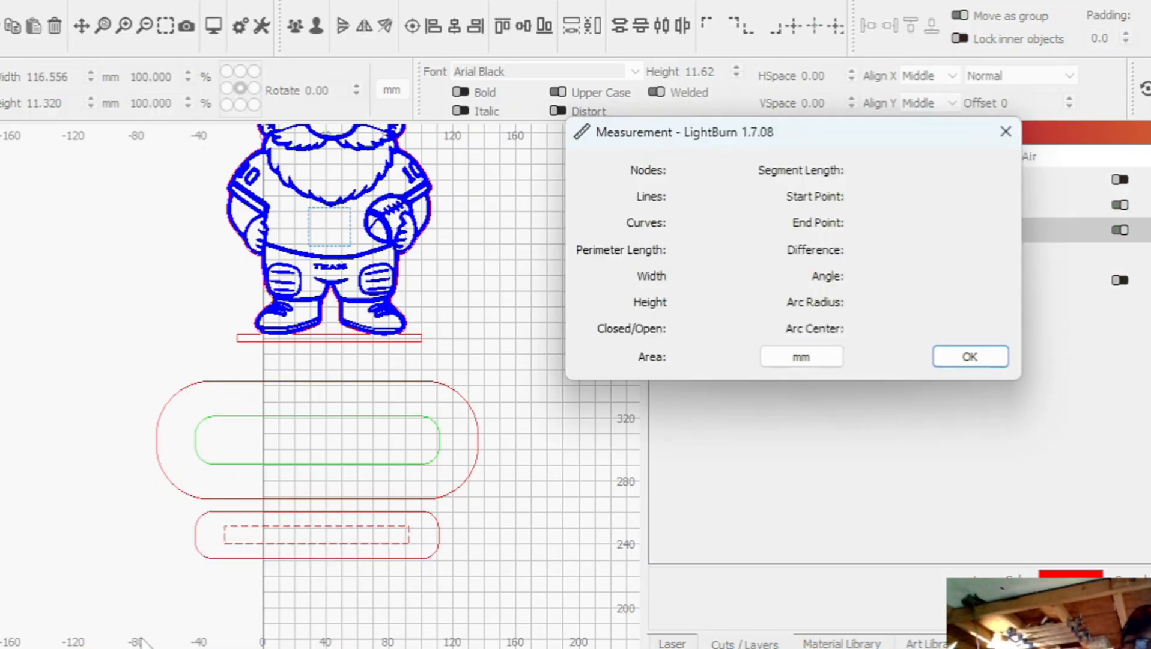
mouse_move(226, 534)
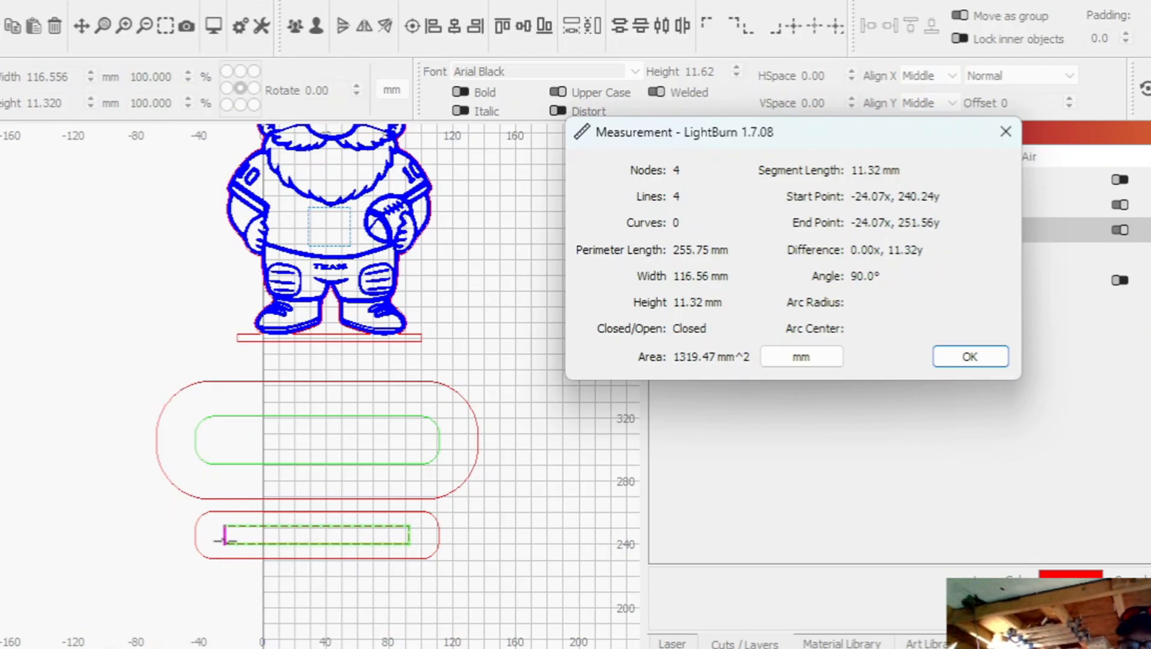
left_click(1001, 358)
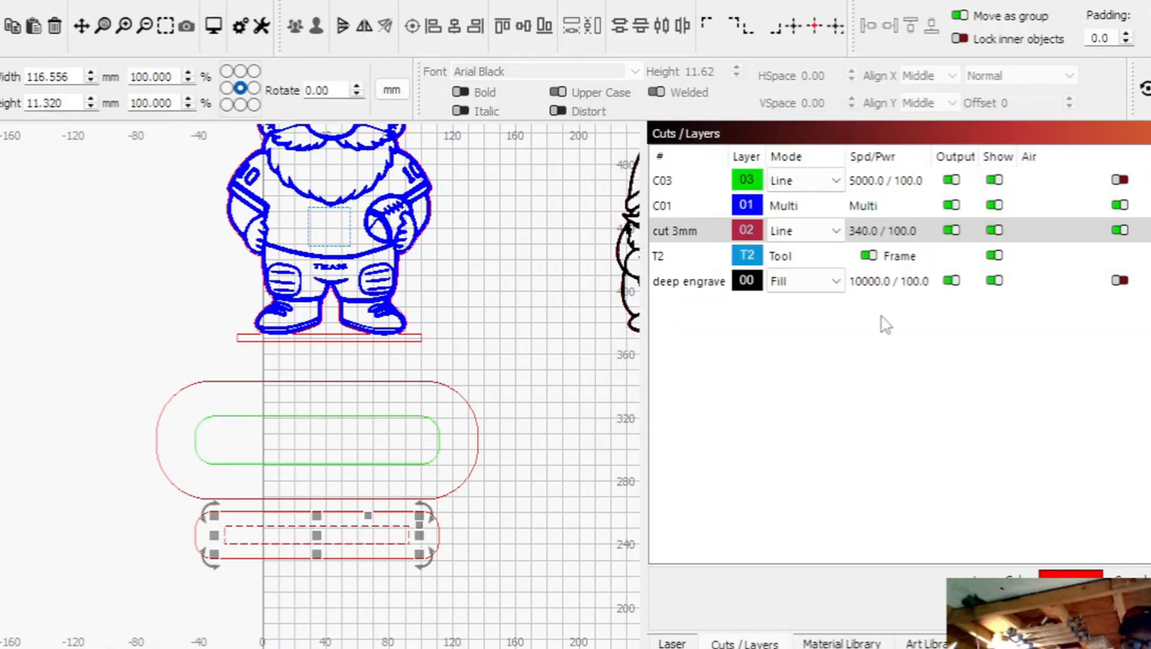
Resize the slot width of the small base piece's inner rectangle with Resize Slots, using 11.32 mm old and 5 mm new material thickness
left_click(1, 1)
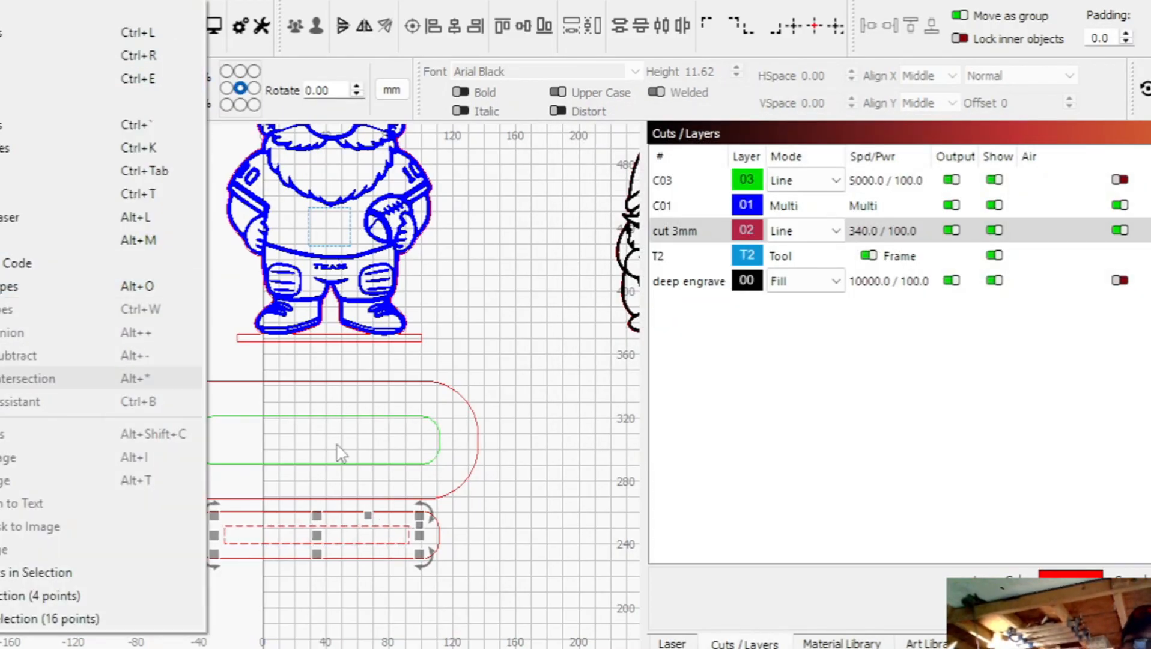
left_click(18, 572)
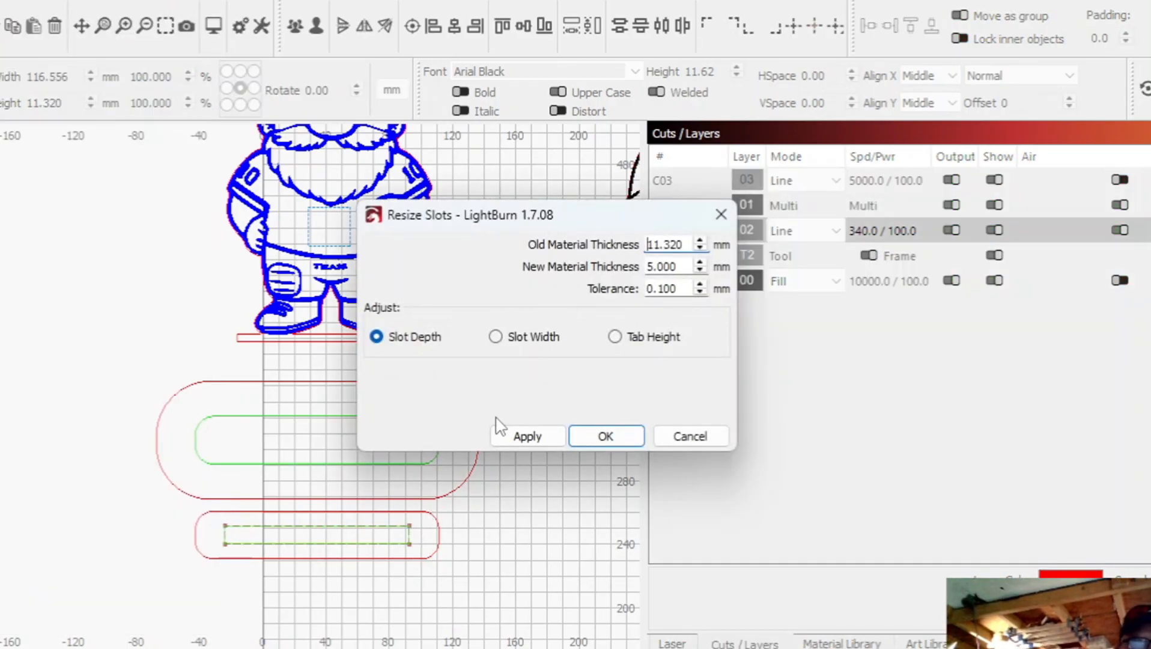
left_click(496, 337)
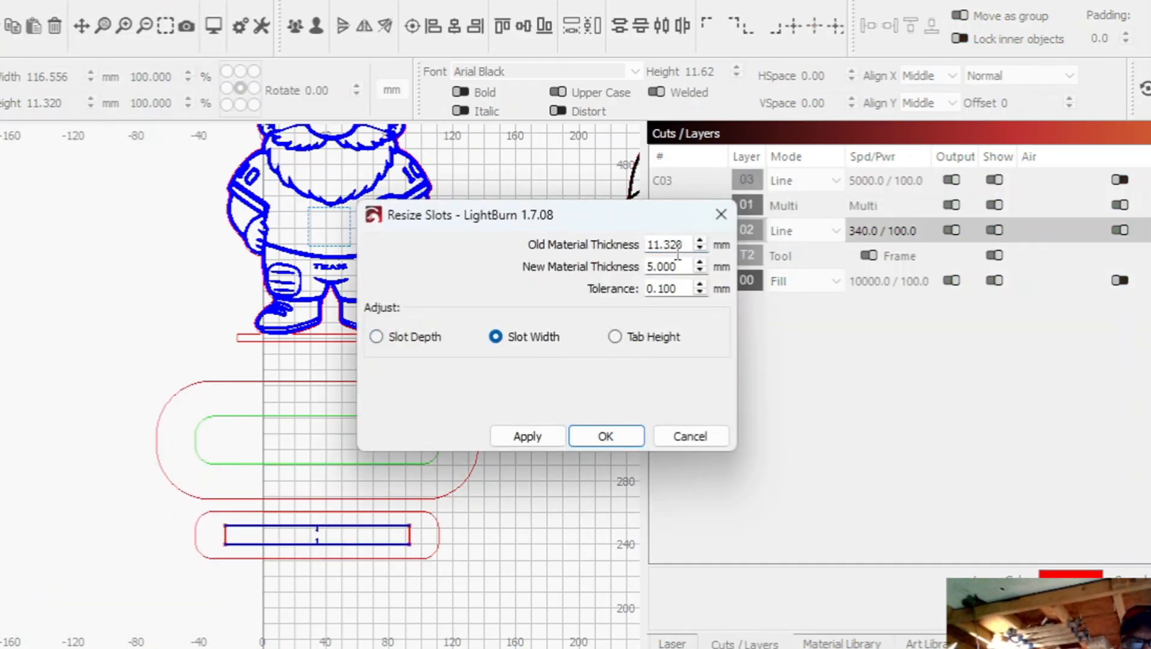
scroll(324, 528, "up", 6)
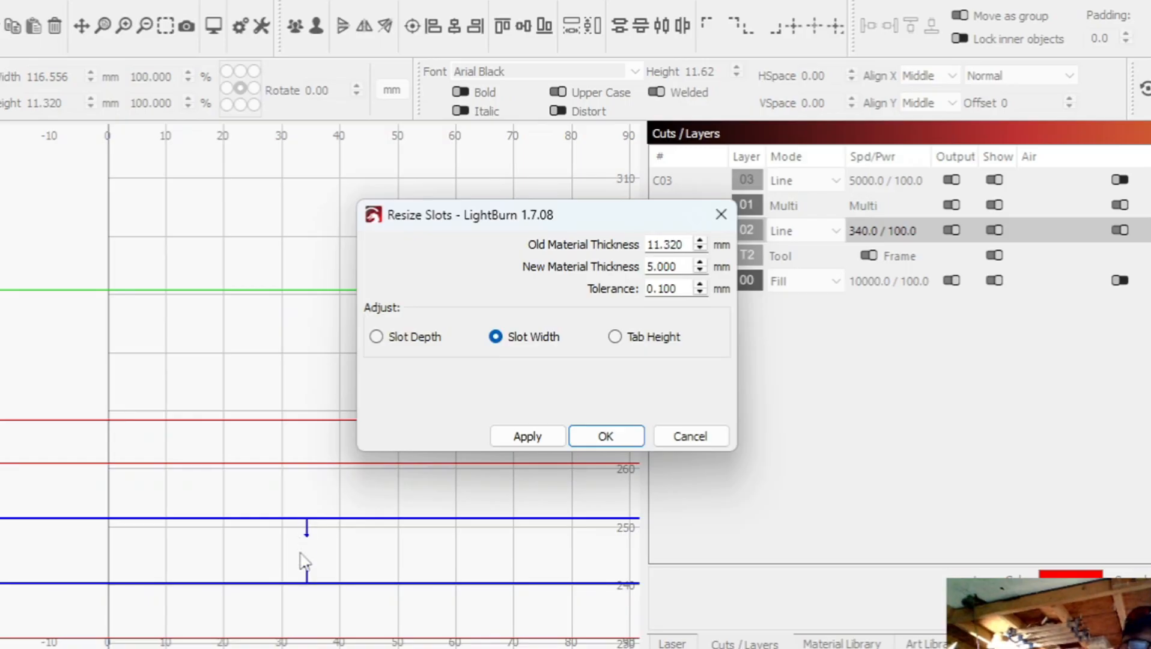
left_click(543, 441)
left_click(607, 437)
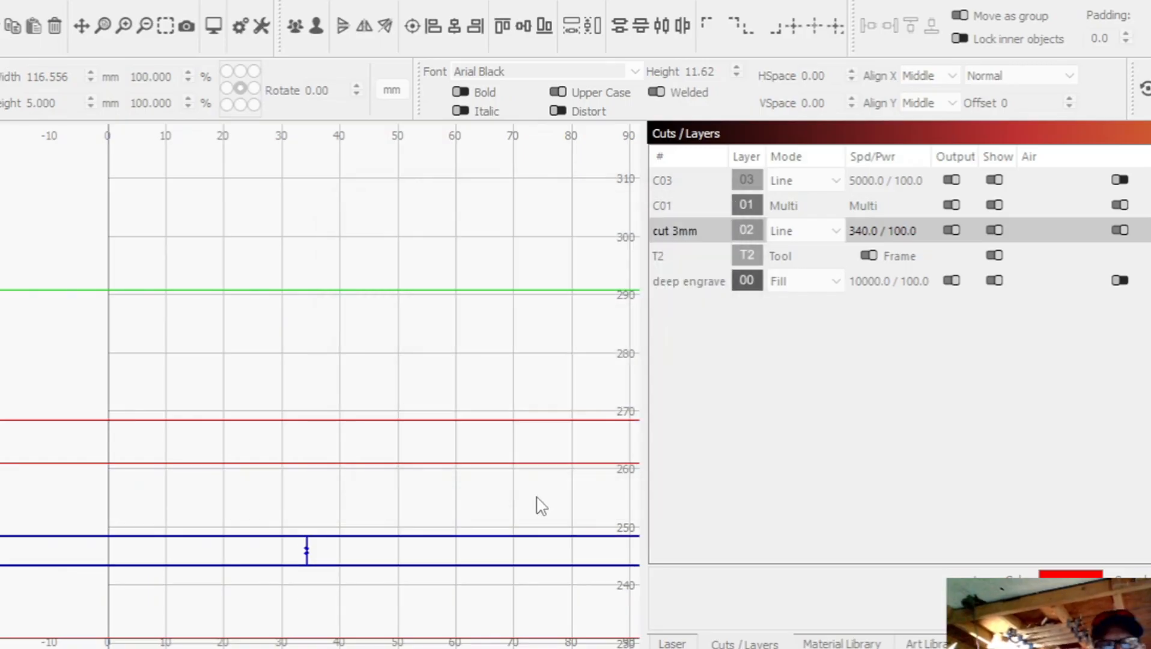
scroll(469, 514, "down", 4)
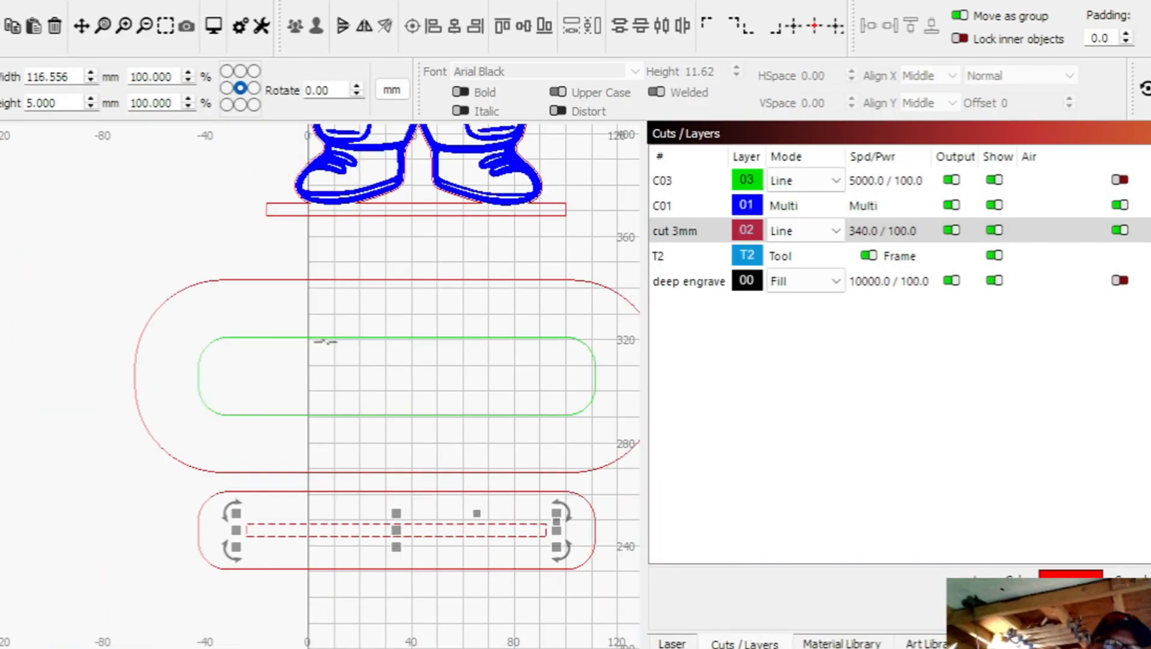